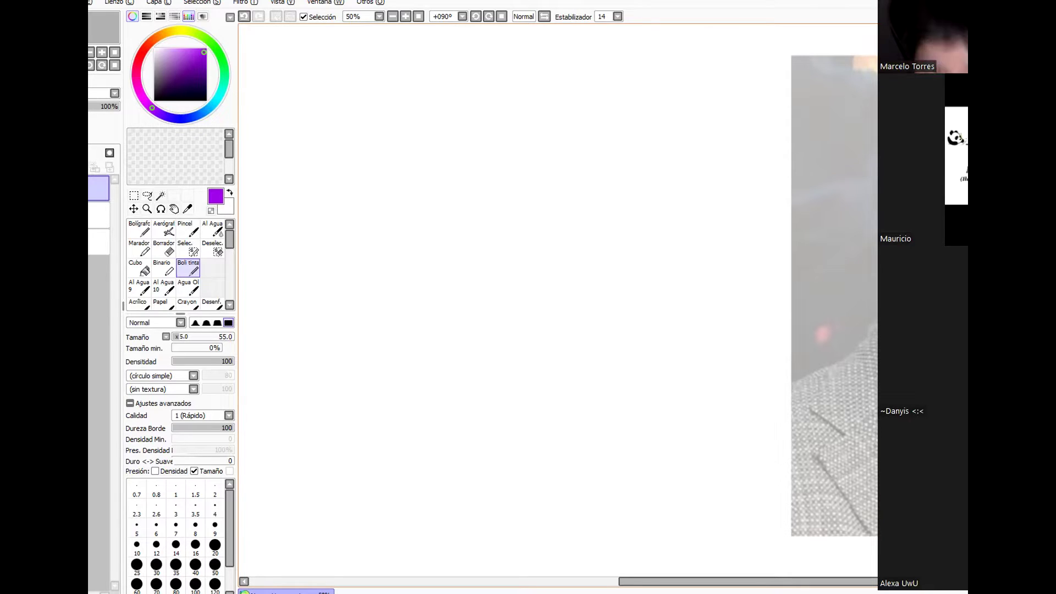
Sketch a large rough purple circle for the skull with overlapping strokes on the blank canvas beside the reference photo.
mouse_move(475, 84)
left_mouse_down()
mouse_move(431, 155)
mouse_move(444, 221)
left_mouse_up()
left_click_drag(438, 165, 478, 242)
left_click_drag(449, 146, 553, 244)
left_click_drag(435, 196, 575, 244)
mouse_move(441, 132)
left_mouse_down()
mouse_move(552, 97)
mouse_move(599, 136)
mouse_move(607, 178)
mouse_move(562, 241)
mouse_move(581, 169)
left_mouse_up()
left_click_drag(466, 99, 627, 145)
left_click_drag(593, 88, 600, 237)
mouse_move(448, 190)
left_mouse_down()
mouse_move(566, 250)
mouse_move(545, 259)
left_mouse_up()
mouse_move(490, 240)
left_mouse_down()
mouse_move(439, 176)
mouse_move(477, 92)
left_mouse_up()
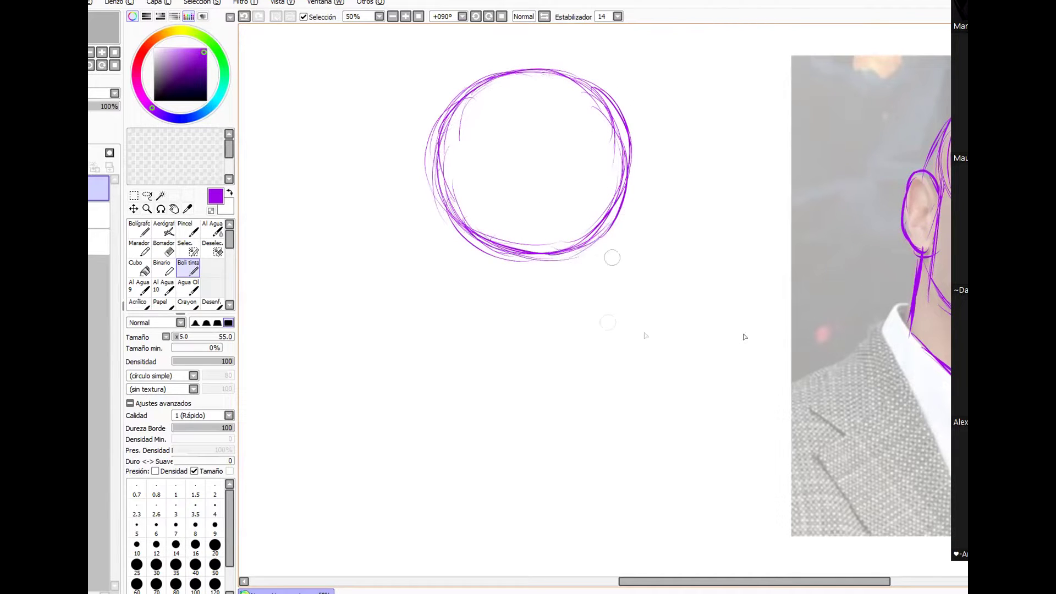
mouse_move(467, 233)
left_mouse_down()
mouse_move(433, 159)
mouse_move(536, 65)
mouse_move(598, 96)
mouse_move(578, 252)
left_mouse_up()
left_click_drag(454, 221, 561, 233)
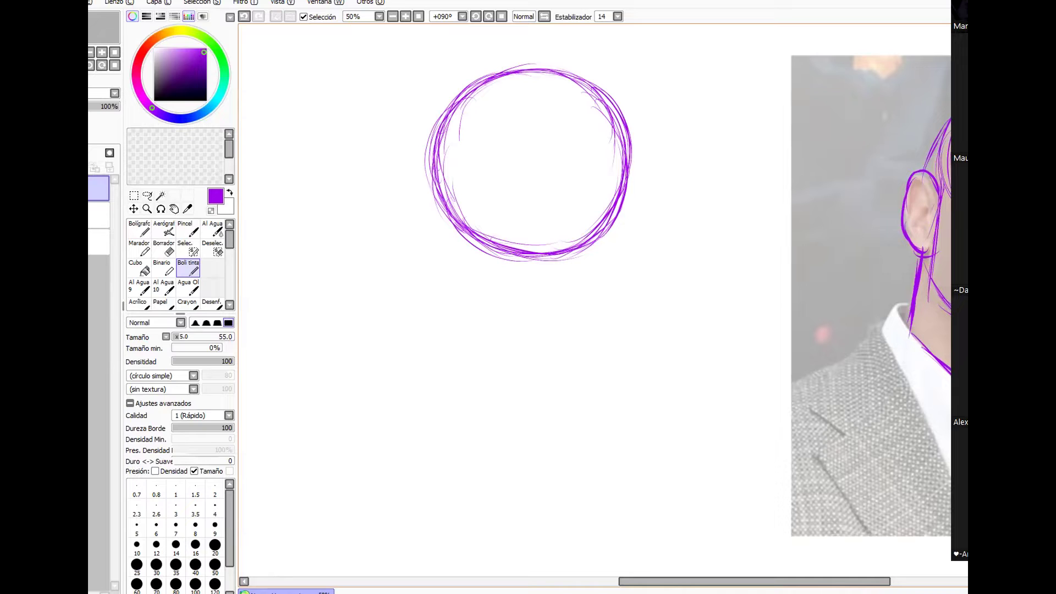
Draw a curved vertical centre line through the circle extending well below it, erasing and restating its stray strokes.
mouse_move(554, 77)
left_mouse_down()
mouse_move(544, 243)
mouse_move(522, 280)
mouse_move(533, 291)
mouse_move(512, 329)
left_mouse_up()
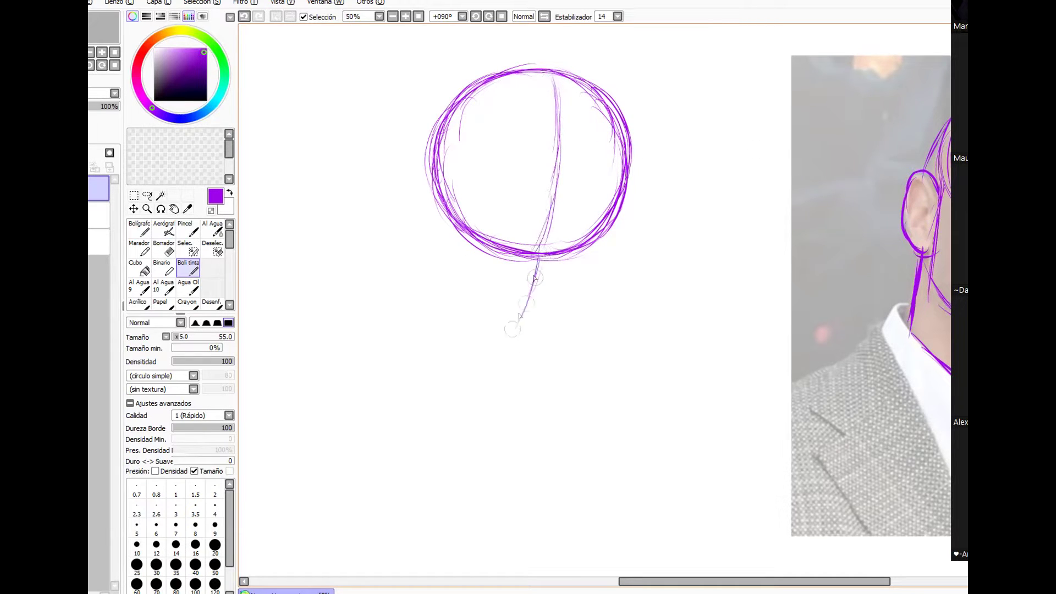
mouse_move(555, 74)
left_mouse_down()
mouse_move(550, 231)
mouse_move(501, 378)
left_mouse_up()
key("e")
mouse_move(514, 342)
left_mouse_down()
mouse_move(547, 189)
mouse_move(549, 206)
left_mouse_up()
key("n")
mouse_move(550, 73)
left_mouse_down()
mouse_move(558, 231)
mouse_move(500, 385)
left_mouse_up()
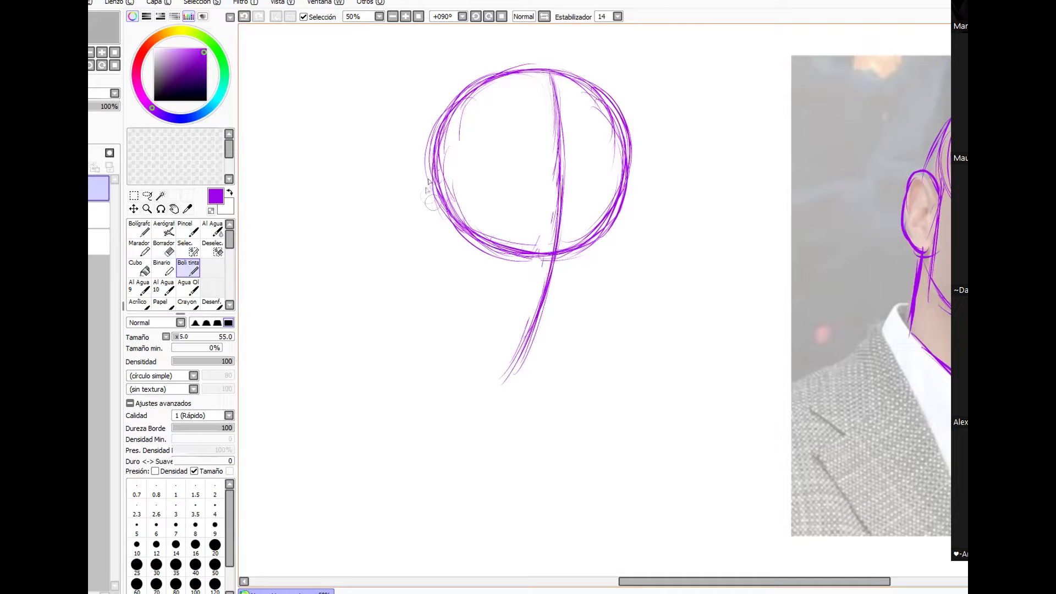
Clean up and restate the circle's lower edge, and sketch a rounded jaw shape hanging beneath it.
mouse_move(534, 260)
left_mouse_down()
mouse_move(618, 231)
mouse_move(637, 142)
left_mouse_up()
key("e")
mouse_move(564, 246)
left_mouse_down()
mouse_move(621, 193)
mouse_move(602, 109)
mouse_move(618, 173)
mouse_move(517, 240)
mouse_move(533, 245)
mouse_move(444, 210)
mouse_move(495, 279)
mouse_move(547, 251)
mouse_move(602, 261)
mouse_move(628, 209)
left_mouse_up()
left_click(188, 269)
mouse_move(471, 244)
left_mouse_down()
mouse_move(463, 302)
mouse_move(514, 358)
mouse_move(473, 330)
mouse_move(573, 337)
mouse_move(603, 258)
left_mouse_up()
left_click_drag(611, 221, 566, 350)
left_click_drag(612, 248, 601, 295)
left_click_drag(464, 227, 457, 292)
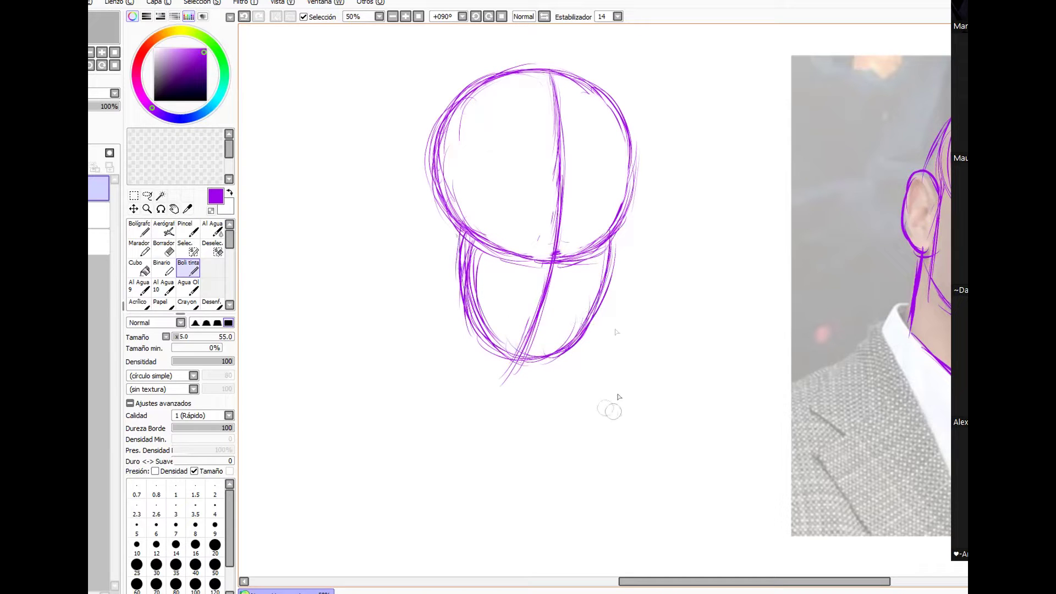
Erase the overlapping lines where circle and jaw meet, and redraw the circle's lower curve and the rounded mouth form.
key("e")
mouse_move(465, 231)
left_mouse_down()
mouse_move(472, 358)
mouse_move(603, 286)
left_mouse_up()
left_click(188, 268)
mouse_move(446, 192)
left_mouse_down()
mouse_move(609, 236)
mouse_move(495, 80)
mouse_move(637, 179)
mouse_move(622, 228)
left_mouse_up()
mouse_move(461, 228)
left_mouse_down()
mouse_move(456, 284)
mouse_move(475, 334)
left_mouse_up()
mouse_move(461, 271)
left_mouse_down()
mouse_move(528, 353)
mouse_move(594, 308)
mouse_move(619, 225)
left_mouse_up()
Sketch the ear, the side of the face and the jawline around the left side of the mouth form.
left_click_drag(440, 132, 411, 208)
mouse_move(439, 135)
left_mouse_down()
mouse_move(422, 198)
mouse_move(445, 229)
mouse_move(438, 210)
mouse_move(411, 239)
mouse_move(389, 238)
mouse_move(439, 283)
mouse_move(447, 277)
mouse_move(444, 299)
mouse_move(474, 345)
left_mouse_up()
left_click_drag(434, 290, 510, 362)
left_click_drag(488, 275, 515, 372)
left_click_drag(494, 253, 489, 330)
Erase stray lines between circle and jaw, and restate the cheek line running from the ear down to the chin.
key("e")
mouse_move(457, 278)
left_mouse_down()
mouse_move(476, 327)
mouse_move(460, 230)
left_mouse_up()
mouse_move(550, 278)
left_mouse_down()
mouse_move(533, 332)
mouse_move(594, 273)
mouse_move(559, 267)
left_mouse_up()
left_click(188, 287)
left_click(188, 268)
left_click_drag(452, 217, 493, 247)
left_click_drag(491, 248, 487, 275)
left_click_drag(446, 220, 433, 286)
left_click_drag(435, 290, 529, 377)
Redraw the centre line farther right and sketch the right side of the mouth form and the chin curve.
mouse_move(493, 219)
left_mouse_down()
mouse_move(602, 262)
mouse_move(617, 234)
left_mouse_up()
mouse_move(565, 81)
left_mouse_down()
mouse_move(575, 189)
mouse_move(568, 253)
mouse_move(552, 78)
left_mouse_up()
left_click(164, 249)
left_click(188, 269)
left_click_drag(577, 198, 551, 343)
mouse_move(622, 246)
left_mouse_down()
mouse_move(618, 293)
mouse_move(575, 373)
left_mouse_up()
left_click_drag(510, 360, 584, 372)
left_click_drag(520, 364, 609, 330)
Reinforce the skull's right and top edges, and add the right cheek outline and a neck line below the ear.
left_click_drag(633, 225, 594, 258)
left_click_drag(640, 171, 611, 245)
left_click_drag(494, 74, 556, 64)
left_click_drag(485, 83, 584, 81)
mouse_move(635, 204)
left_mouse_down()
mouse_move(654, 250)
mouse_move(650, 305)
mouse_move(605, 363)
left_mouse_up()
left_click_drag(429, 284, 398, 376)
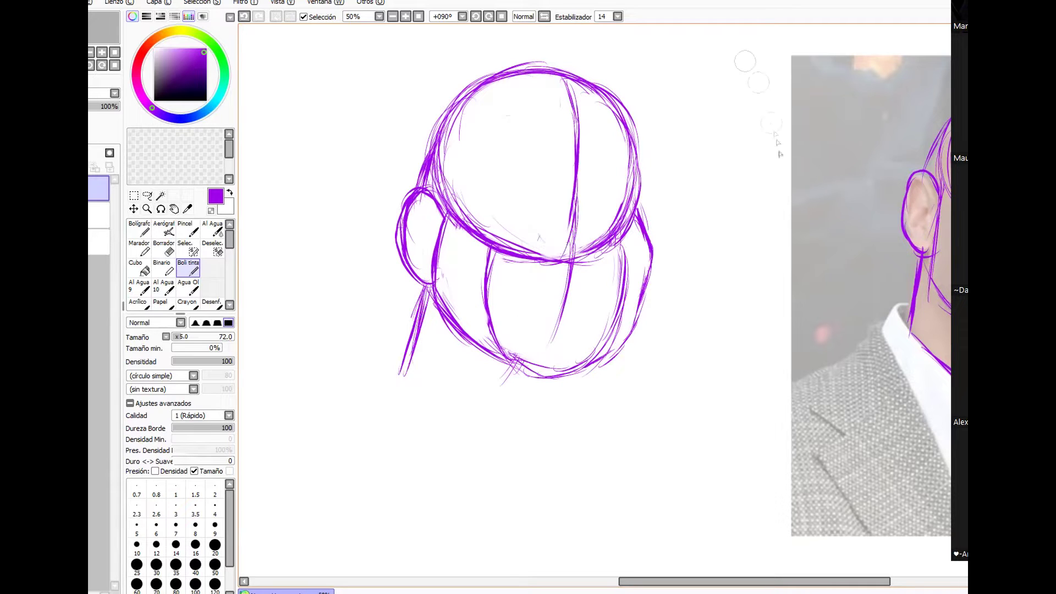
Widen the skull's right side and redraw its lower curve across the face.
mouse_move(644, 208)
left_mouse_down()
mouse_move(633, 115)
mouse_move(642, 203)
left_mouse_up()
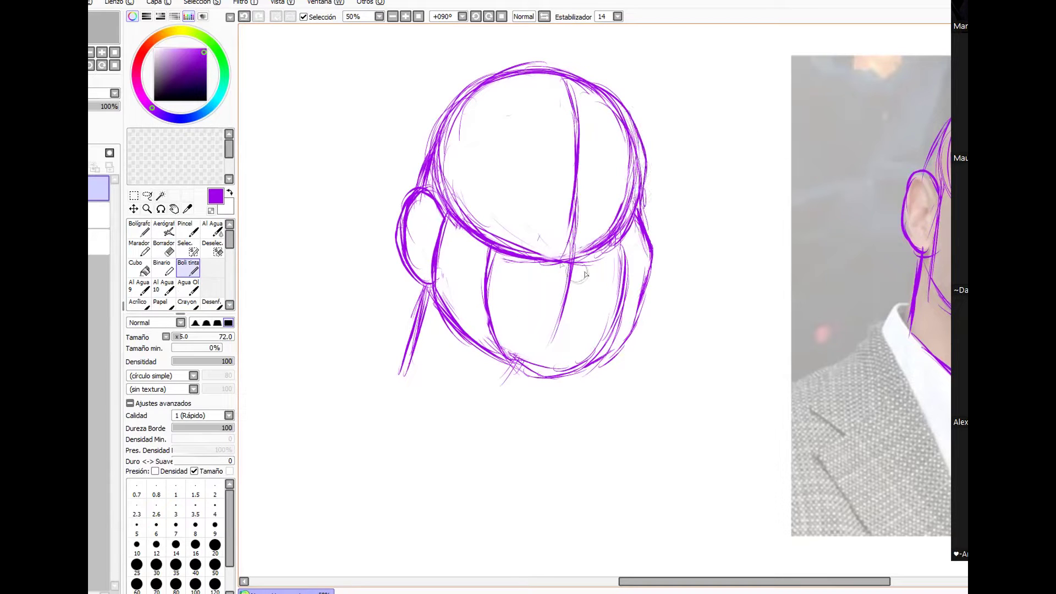
mouse_move(472, 191)
left_mouse_down()
mouse_move(556, 254)
mouse_move(463, 176)
mouse_move(459, 90)
mouse_move(500, 80)
mouse_move(649, 160)
left_mouse_up()
left_click_drag(630, 101, 658, 223)
Erase the leftover overlapping strokes under the skull and along the right cheek and jaw.
key("e")
mouse_move(495, 246)
left_mouse_down()
mouse_move(537, 265)
mouse_move(611, 254)
mouse_move(484, 231)
mouse_move(454, 198)
mouse_move(446, 157)
mouse_move(490, 242)
left_mouse_up()
mouse_move(633, 192)
left_mouse_down()
mouse_move(600, 239)
mouse_move(625, 157)
mouse_move(575, 85)
mouse_move(644, 176)
mouse_move(657, 258)
mouse_move(624, 350)
left_mouse_up()
key("e")
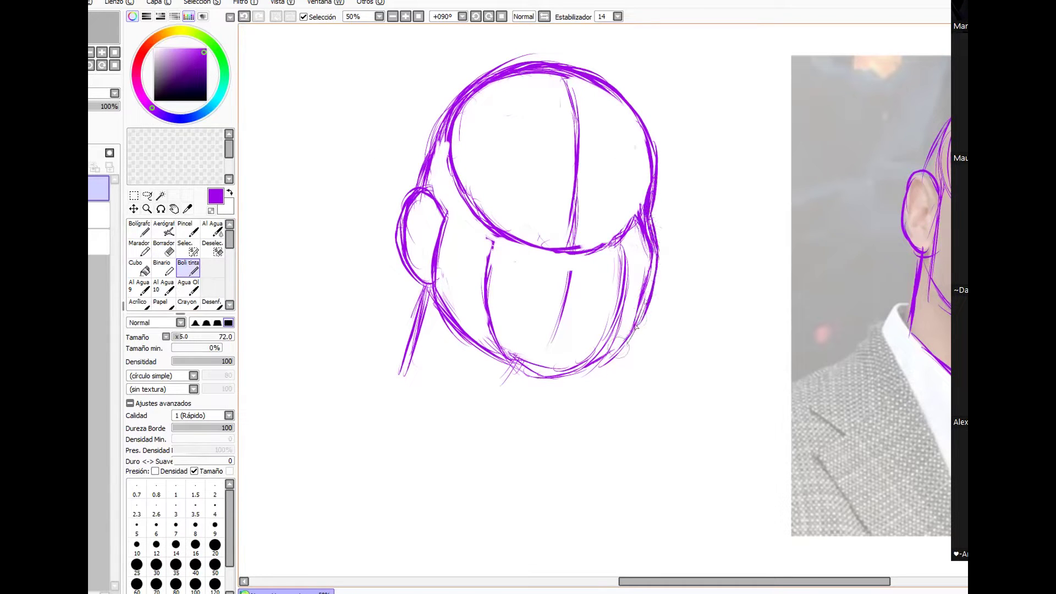
key("e")
mouse_move(638, 248)
left_mouse_down()
mouse_move(636, 333)
mouse_move(591, 367)
left_mouse_up()
left_click(188, 269)
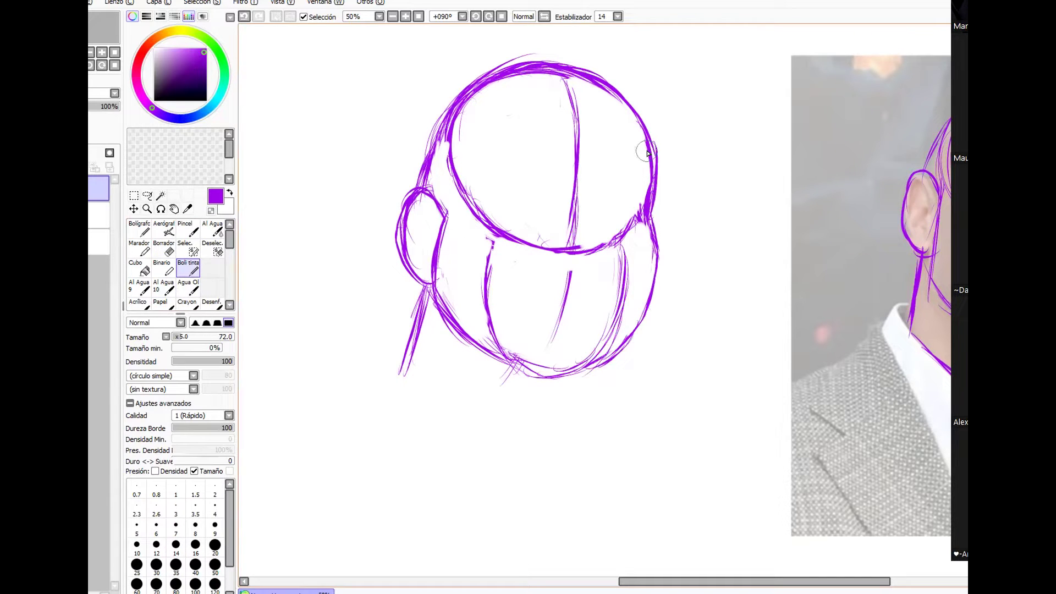
Restate the mouth form's lower curve, and sketch both sides of the neck with the shirt collar edge.
mouse_move(494, 245)
left_mouse_down()
mouse_move(632, 236)
mouse_move(622, 259)
mouse_move(632, 324)
mouse_move(630, 312)
left_mouse_up()
left_click_drag(605, 353, 509, 376)
left_click_drag(638, 276, 633, 322)
left_click_drag(602, 368, 577, 473)
left_click_drag(429, 297, 399, 377)
mouse_move(402, 374)
left_mouse_down()
mouse_move(542, 443)
mouse_move(561, 530)
left_mouse_up()
mouse_move(396, 338)
left_mouse_down()
mouse_move(375, 399)
mouse_move(366, 380)
mouse_move(554, 550)
left_mouse_up()
Sketch the left jacket lapel with its notch and pointed corners.
left_click_drag(380, 375, 323, 433)
mouse_move(324, 432)
left_mouse_down()
mouse_move(417, 460)
mouse_move(368, 479)
left_mouse_up()
left_click_drag(368, 480, 542, 556)
Sketch the right side of the neck and the folded right shirt collar.
left_click_drag(611, 366, 573, 470)
left_click_drag(586, 412, 558, 502)
left_click_drag(594, 404, 630, 446)
left_click_drag(594, 382, 646, 424)
left_click_drag(647, 424, 652, 467)
mouse_move(617, 434)
left_mouse_down()
mouse_move(626, 485)
mouse_move(644, 504)
left_mouse_up()
Finish the right lapel, add the right shoulder line, and restate the collar opening with a crease under the chin.
left_click_drag(641, 506, 614, 546)
left_click_drag(651, 462, 637, 501)
left_click_drag(644, 452, 735, 512)
left_click_drag(678, 469, 751, 521)
left_click_drag(585, 437, 557, 510)
left_click_drag(576, 388, 534, 414)
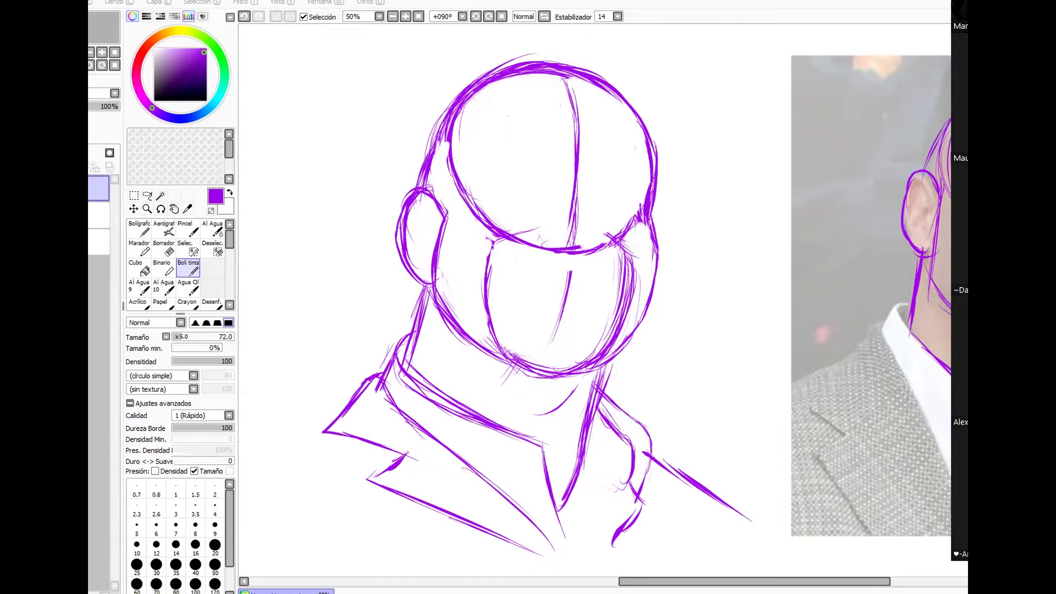
Fade the purple construction sketch to 25% opacity and add a new layer for black pen drawing.
mouse_move(942, 182)
left_mouse_down()
mouse_move(933, 242)
mouse_move(947, 270)
mouse_move(917, 286)
mouse_move(938, 363)
left_mouse_up()
key("e")
left_click(100, 216)
mouse_move(102, 107)
left_mouse_down()
mouse_move(126, 108)
mouse_move(71, 107)
left_mouse_up()
left_click(101, 188)
left_click(20, 154)
key("n")
Sketch the nose with its bridge and both nostrils in black on the 25% opacity sketch layer.
left_click_drag(555, 197, 547, 201)
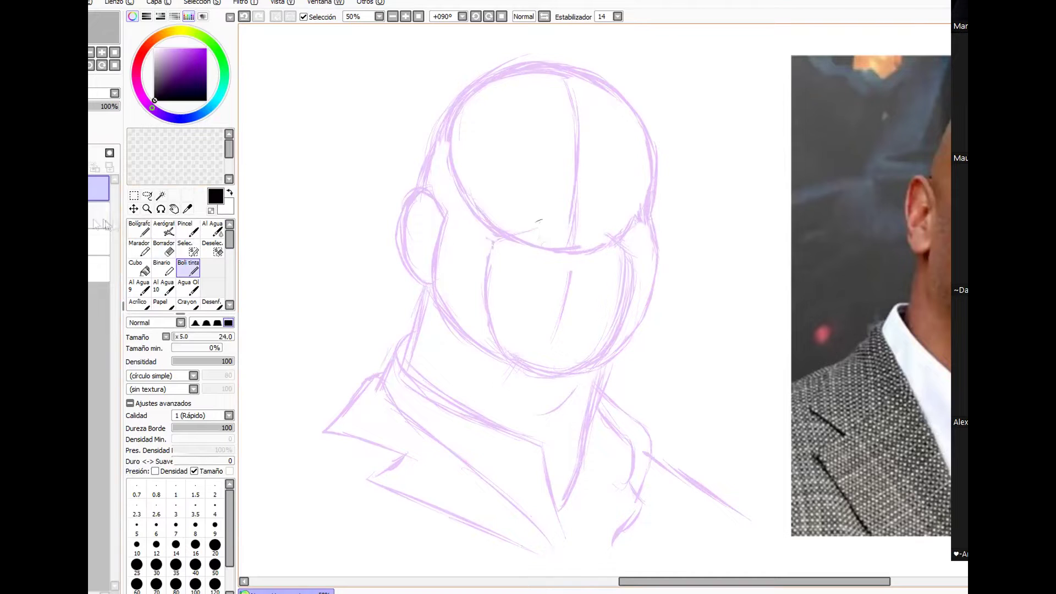
left_click(99, 239)
key("ctrl+z")
left_click(99, 188)
left_click(99, 215)
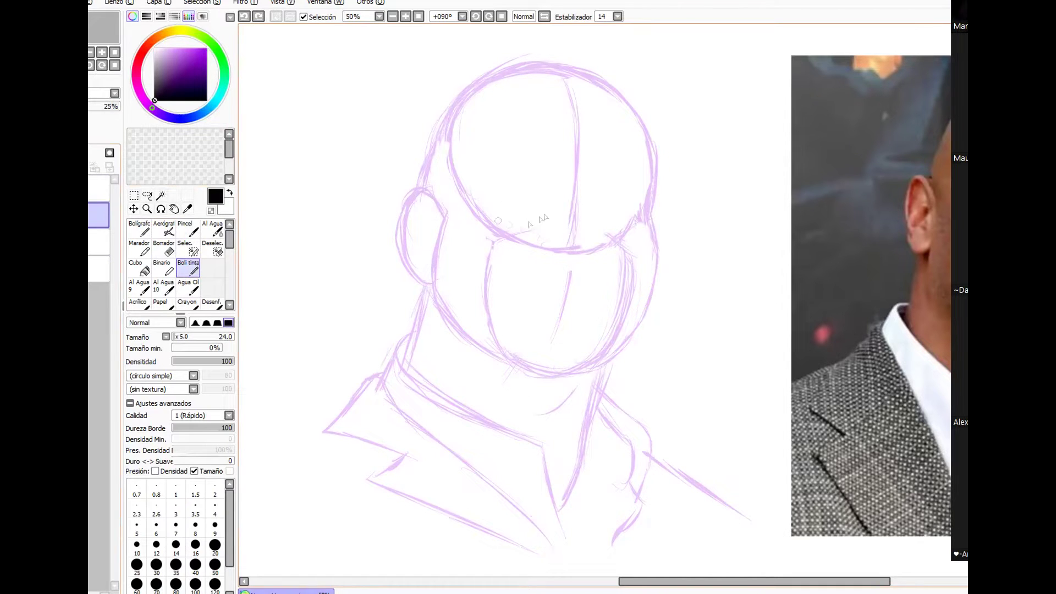
left_click_drag(549, 216, 526, 228)
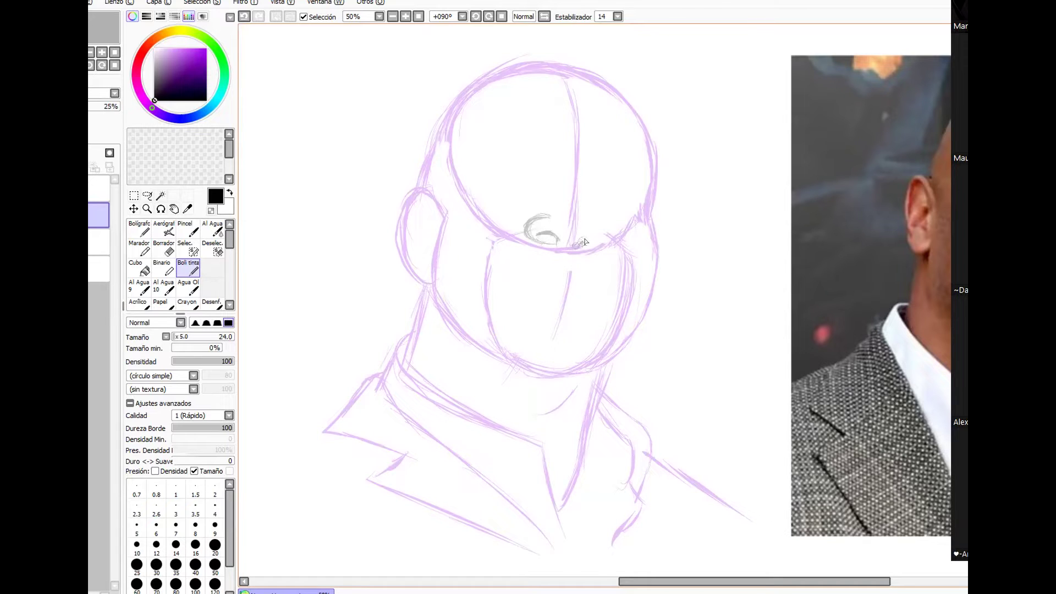
left_click_drag(600, 223, 613, 238)
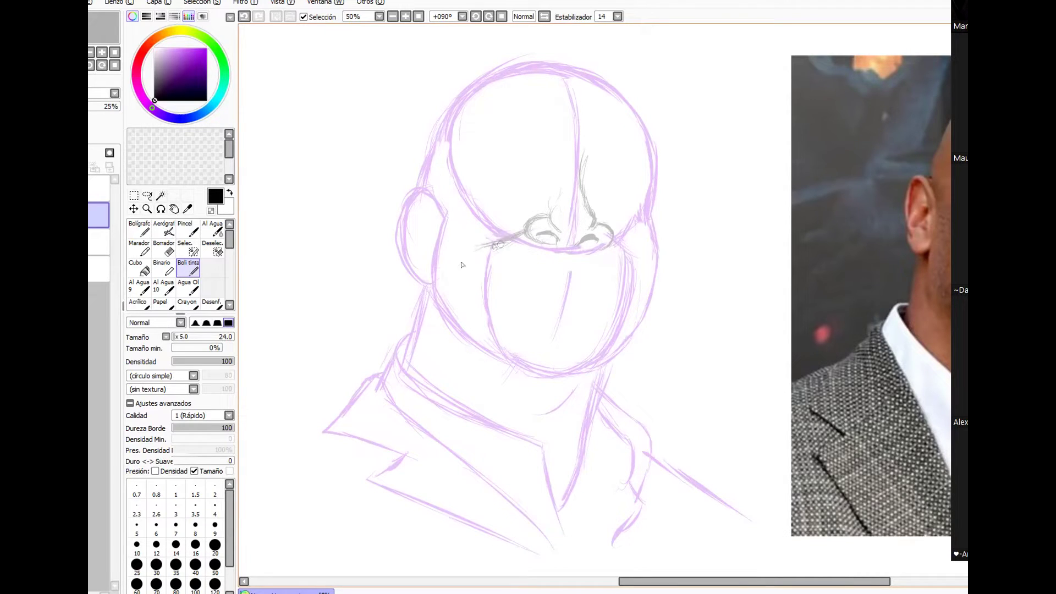
Sketch the curved smile folds and outer cheek creases on both sides of the mouth area.
left_click_drag(476, 266, 484, 300)
mouse_move(608, 241)
left_mouse_down()
mouse_move(633, 275)
mouse_move(627, 309)
left_mouse_up()
left_click_drag(469, 230, 450, 280)
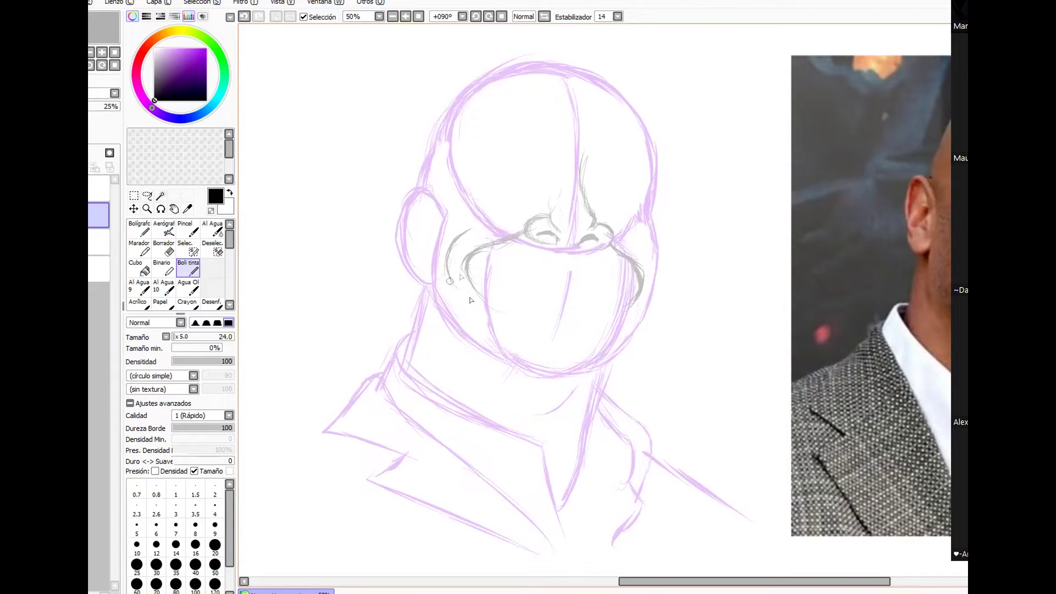
left_click_drag(641, 251, 645, 329)
Sketch the head's outline: jaw with protruding chin, cheeks, temple, large ear and a tall bald cranium.
mouse_move(419, 249)
left_mouse_down()
mouse_move(427, 314)
mouse_move(455, 349)
mouse_move(538, 392)
mouse_move(584, 393)
left_mouse_up()
left_click_drag(649, 341, 658, 308)
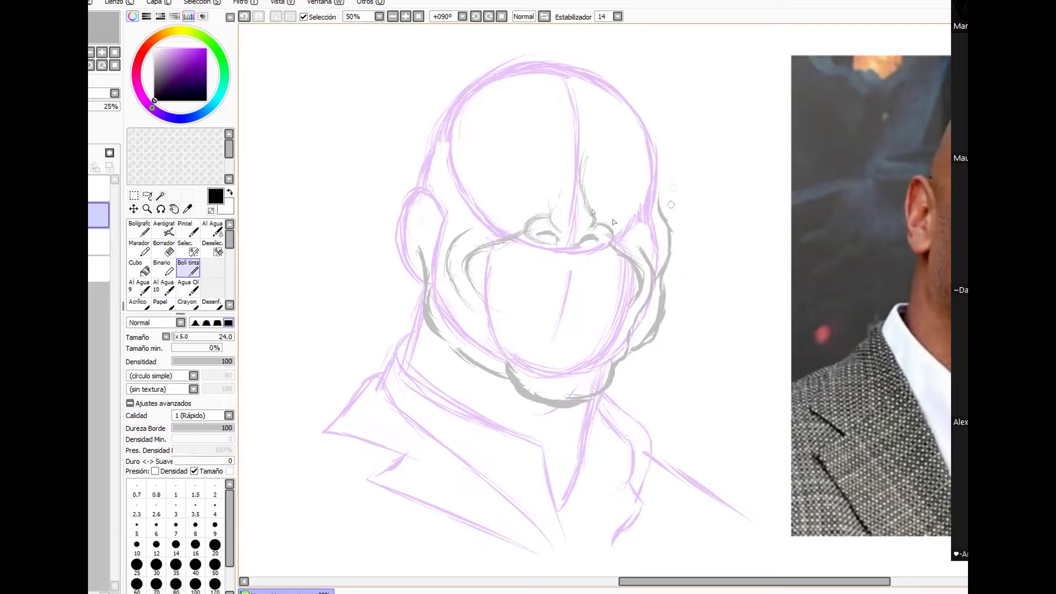
mouse_move(463, 152)
left_mouse_down()
mouse_move(439, 215)
mouse_move(439, 273)
left_mouse_up()
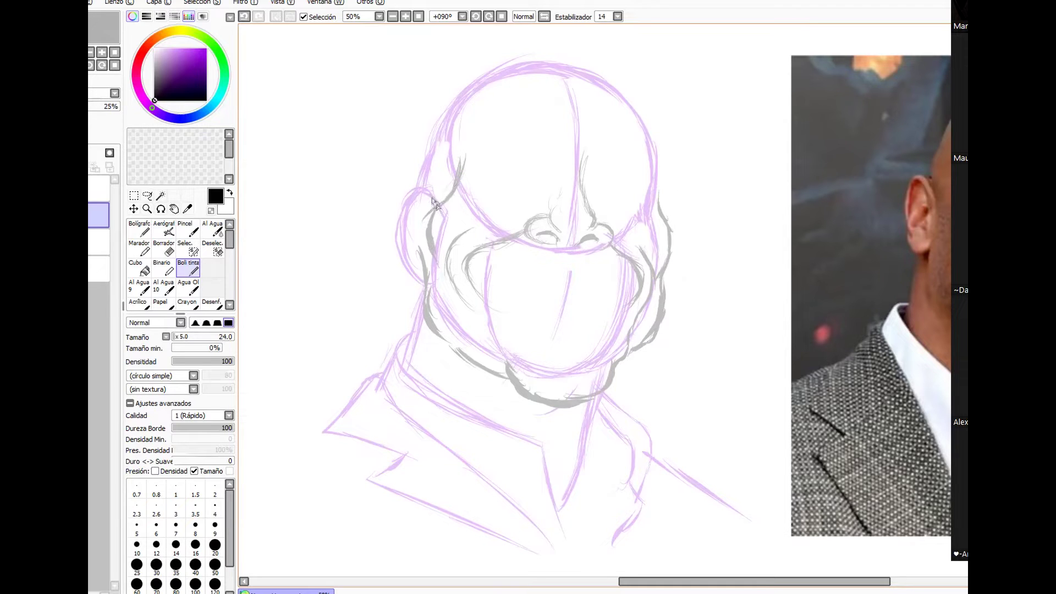
mouse_move(431, 186)
left_mouse_down()
mouse_move(389, 228)
mouse_move(406, 264)
left_mouse_up()
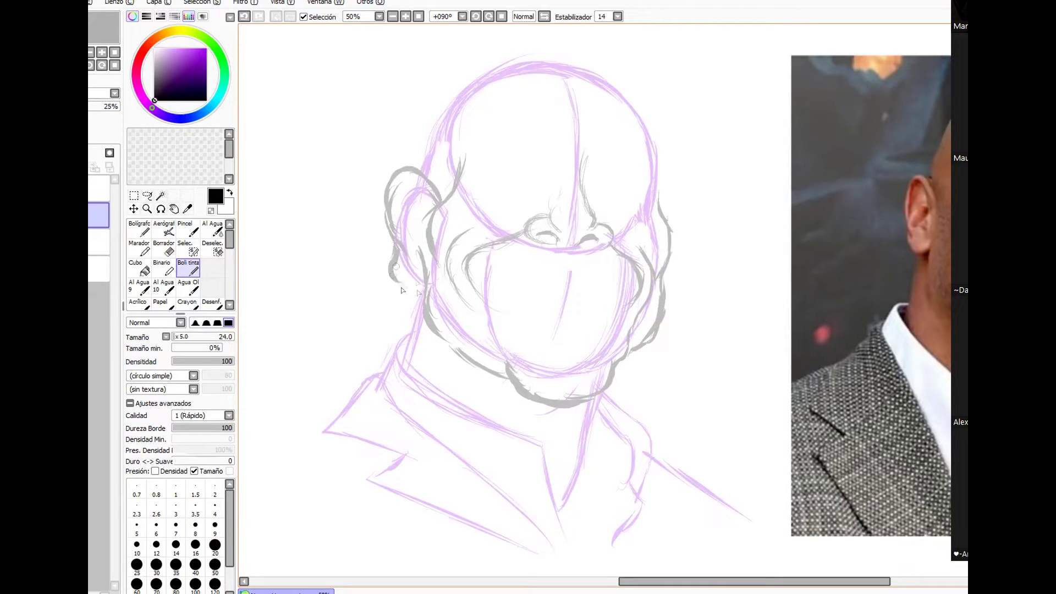
mouse_move(417, 165)
left_mouse_down()
mouse_move(422, 138)
mouse_move(495, 64)
mouse_move(542, 41)
mouse_move(598, 56)
left_mouse_up()
mouse_move(637, 90)
left_mouse_down()
mouse_move(664, 182)
mouse_move(653, 224)
left_mouse_up()
Sketch a wide open smile with a row of teeth, the lower lip and the chin crease.
left_click_drag(499, 269, 567, 276)
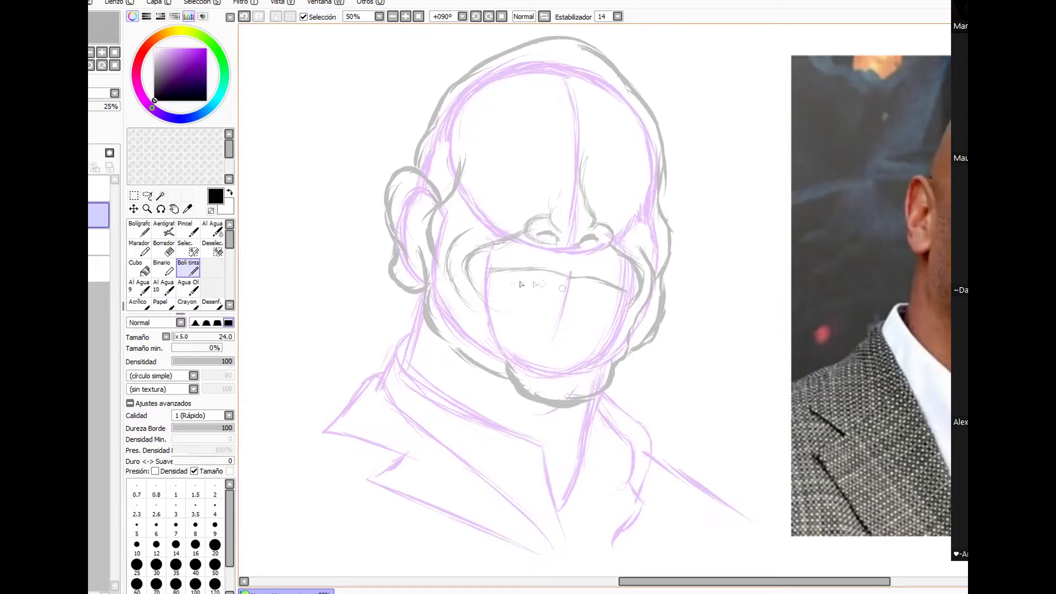
mouse_move(483, 276)
left_mouse_down()
mouse_move(507, 300)
mouse_move(603, 313)
left_mouse_up()
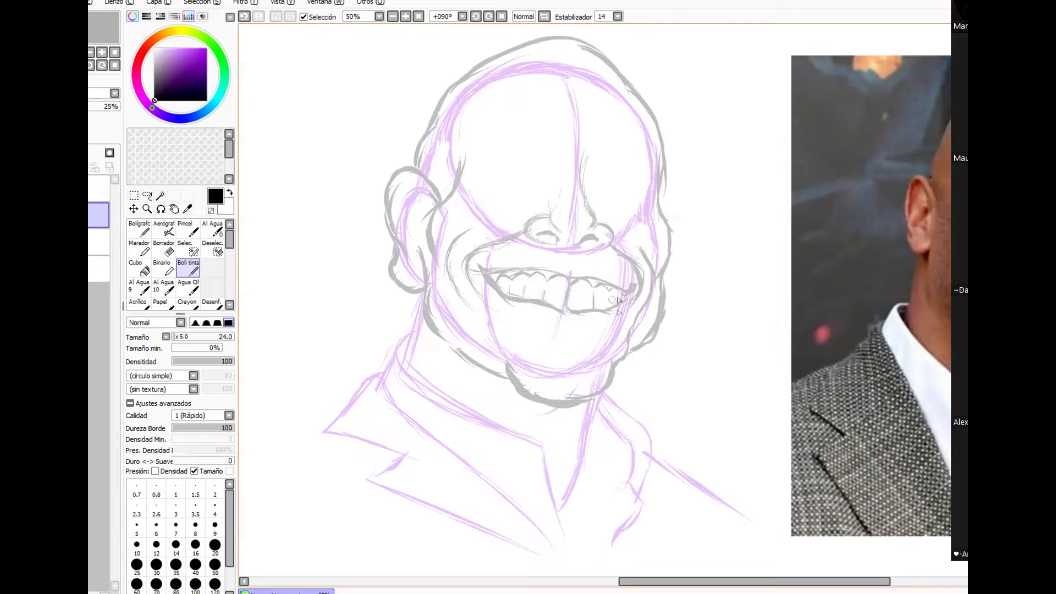
left_click_drag(507, 313, 613, 325)
mouse_move(526, 353)
left_mouse_down()
mouse_move(572, 345)
mouse_move(603, 348)
left_mouse_up()
Sketch both eyes with their upper lids, redoing the right eye.
mouse_move(494, 175)
left_mouse_down()
mouse_move(510, 158)
mouse_move(549, 172)
left_mouse_up()
mouse_move(591, 182)
left_mouse_down()
mouse_move(608, 174)
mouse_move(641, 190)
left_mouse_up()
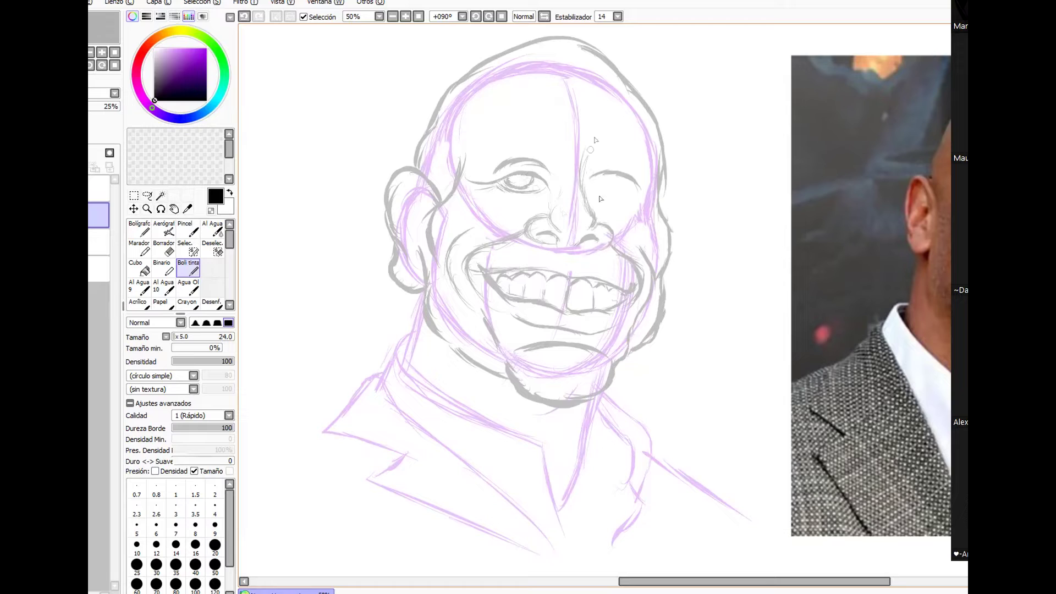
key("ctrl+z")
left_click_drag(594, 190, 610, 187)
Erase the cranium outline and parts of the purple circle, and redraw the top and right side of the head narrower.
key("e")
mouse_move(444, 110)
left_mouse_down()
mouse_move(422, 147)
mouse_move(648, 135)
left_mouse_up()
key("n")
left_click_drag(474, 137, 499, 128)
mouse_move(416, 165)
left_mouse_down()
mouse_move(430, 129)
mouse_move(481, 69)
mouse_move(532, 40)
mouse_move(636, 72)
mouse_move(669, 175)
mouse_move(665, 211)
mouse_move(670, 108)
mouse_move(657, 141)
mouse_move(658, 212)
left_mouse_up()
key("e")
key("n")
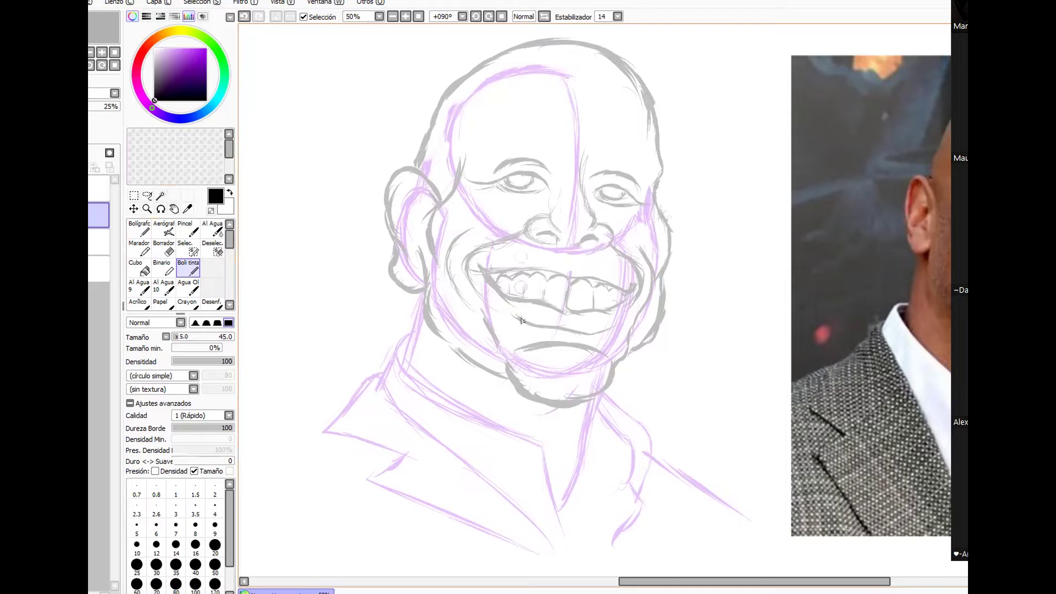
Sketch both sides of the neck, and add under-eye creases and angled eyebrows.
left_click_drag(428, 289, 402, 357)
mouse_move(605, 392)
left_mouse_down()
mouse_move(587, 496)
mouse_move(562, 525)
left_mouse_up()
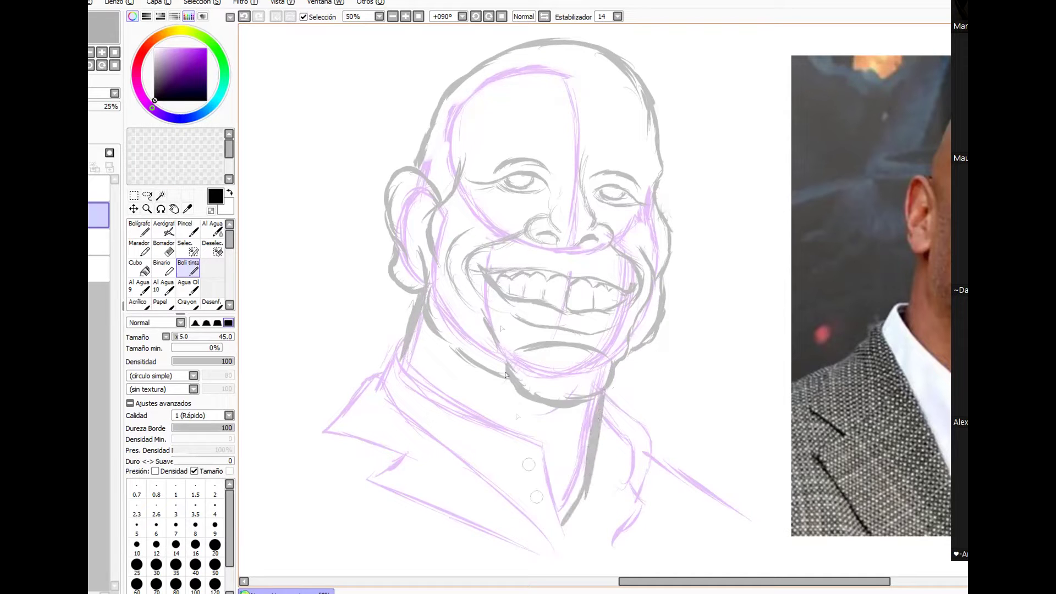
mouse_move(502, 192)
left_mouse_down()
mouse_move(534, 204)
mouse_move(612, 198)
mouse_move(632, 220)
left_mouse_up()
mouse_move(471, 150)
left_mouse_down()
mouse_move(511, 133)
mouse_move(529, 144)
mouse_move(488, 141)
mouse_move(534, 135)
mouse_move(559, 141)
mouse_move(511, 145)
mouse_move(562, 159)
mouse_move(557, 141)
mouse_move(609, 157)
mouse_move(593, 163)
mouse_move(660, 179)
left_mouse_up()
Sketch the shirt collar on both sides of the neck and the jacket's shoulder lines.
mouse_move(403, 353)
left_mouse_down()
mouse_move(539, 440)
mouse_move(562, 524)
left_mouse_up()
left_click_drag(410, 339, 385, 380)
mouse_move(603, 416)
left_mouse_down()
mouse_move(634, 427)
mouse_move(636, 484)
left_mouse_up()
left_click_drag(605, 397, 663, 441)
left_click_drag(663, 442, 641, 495)
left_click_drag(650, 450, 773, 513)
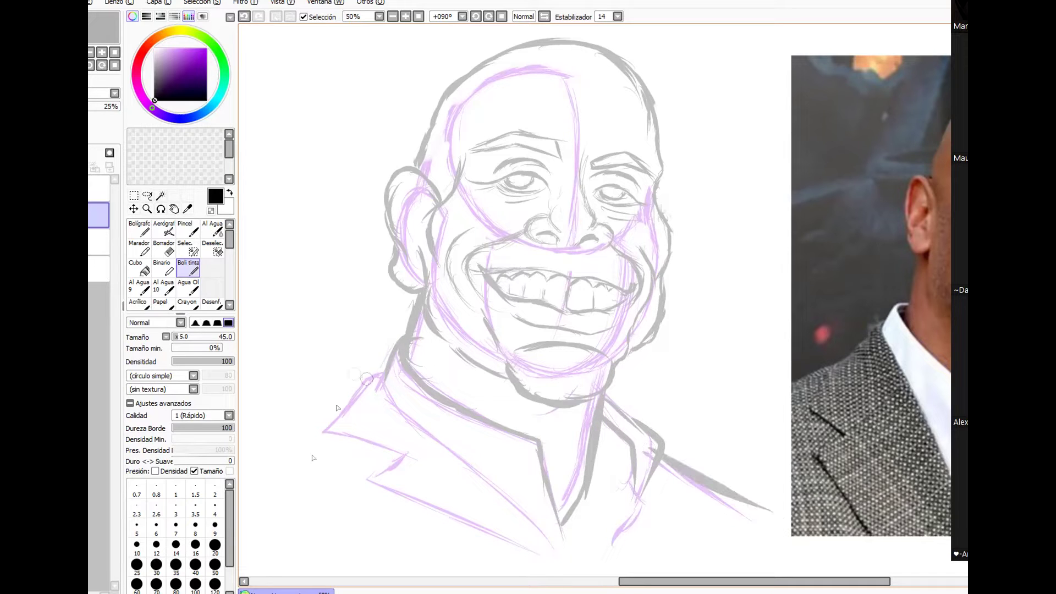
left_click_drag(369, 378, 316, 442)
Ink the nose, frown marks and both smile folds in solid black on the top layer, undoing unsatisfactory strokes.
left_click(99, 188)
mouse_move(547, 217)
left_mouse_down()
mouse_move(527, 232)
mouse_move(598, 246)
mouse_move(593, 213)
mouse_move(601, 245)
mouse_move(584, 181)
mouse_move(592, 167)
mouse_move(566, 153)
left_mouse_up()
key("ctrl+z")
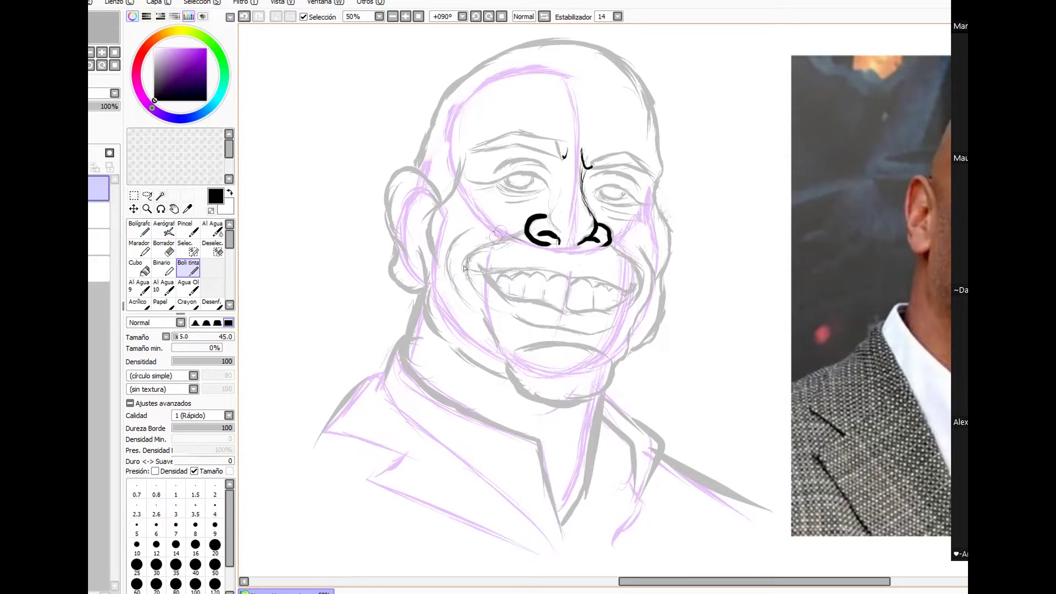
mouse_move(517, 235)
left_mouse_down()
mouse_move(481, 256)
mouse_move(466, 292)
mouse_move(491, 311)
left_mouse_up()
key("ctrl+z")
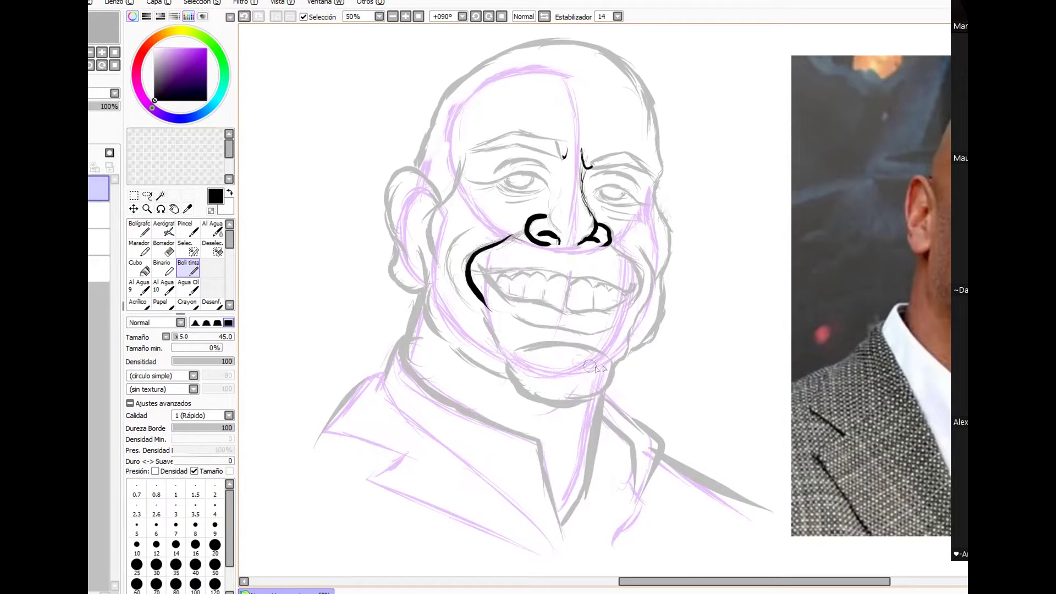
mouse_move(617, 250)
left_mouse_down()
mouse_move(635, 268)
mouse_move(621, 326)
left_mouse_up()
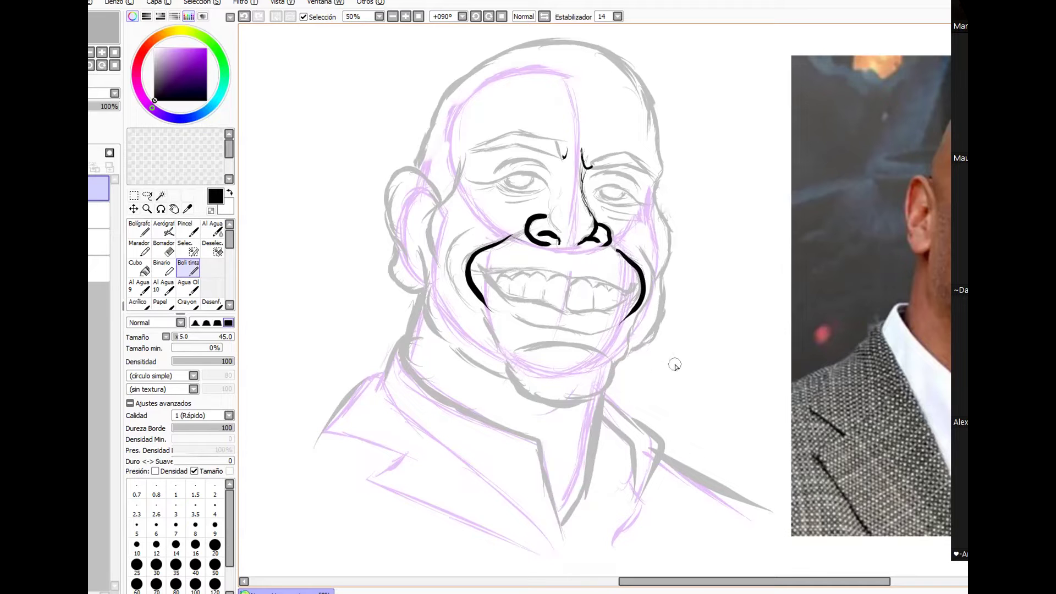
Erase the purple centre line over the forehead and nose on the sketch layer, and return to inking on the top layer.
left_click(100, 215)
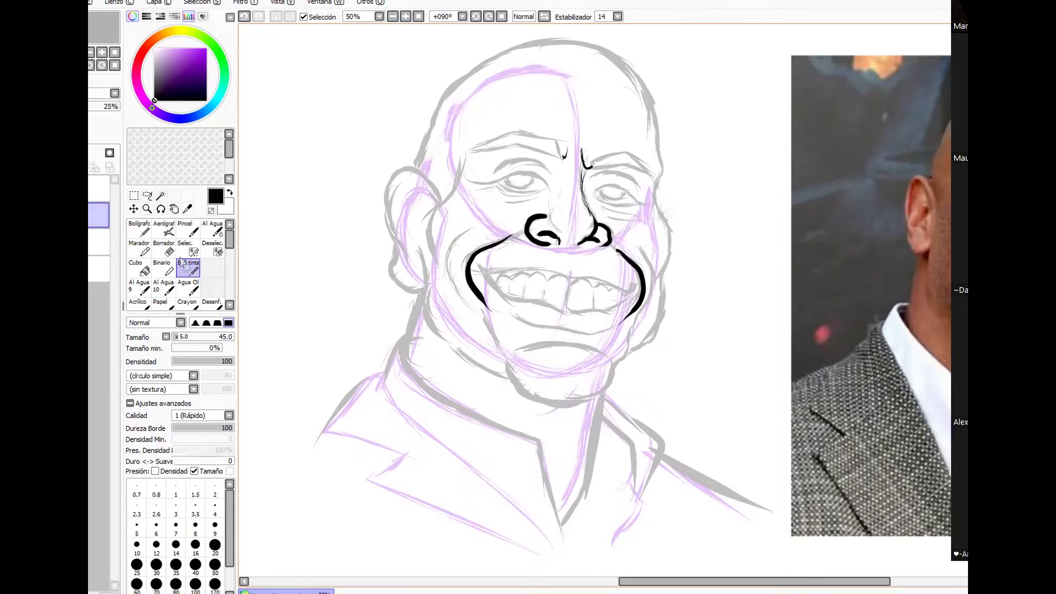
key("e")
mouse_move(510, 241)
left_mouse_down()
mouse_move(586, 243)
mouse_move(553, 77)
left_mouse_up()
left_click(188, 268)
left_click(154, 101)
left_click(99, 188)
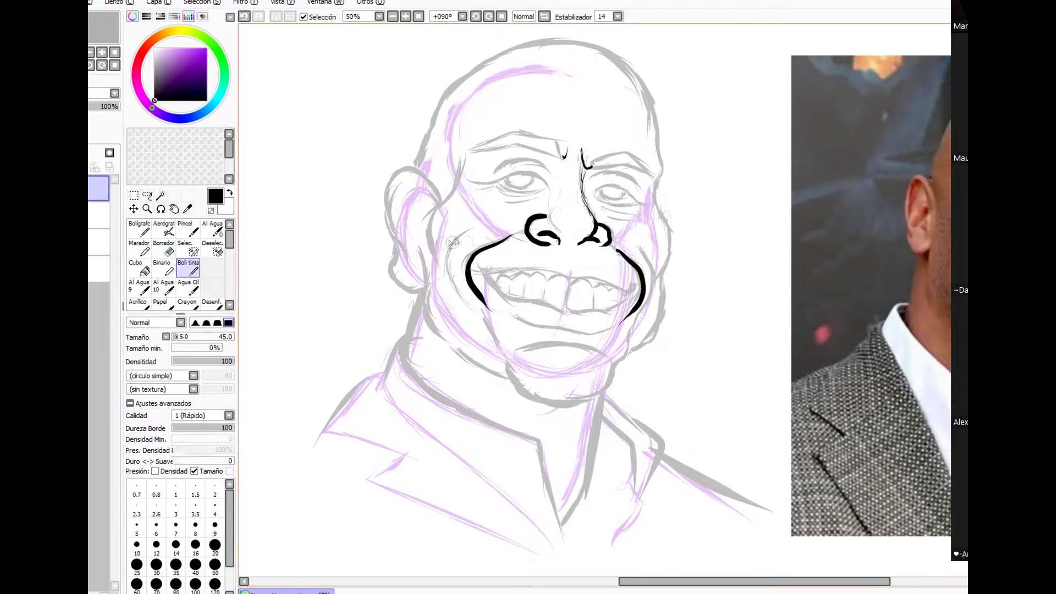
Ink the outer cheek creases on both sides of the smile.
left_click_drag(450, 251, 475, 314)
left_click_drag(653, 259, 643, 331)
key("ctrl+z")
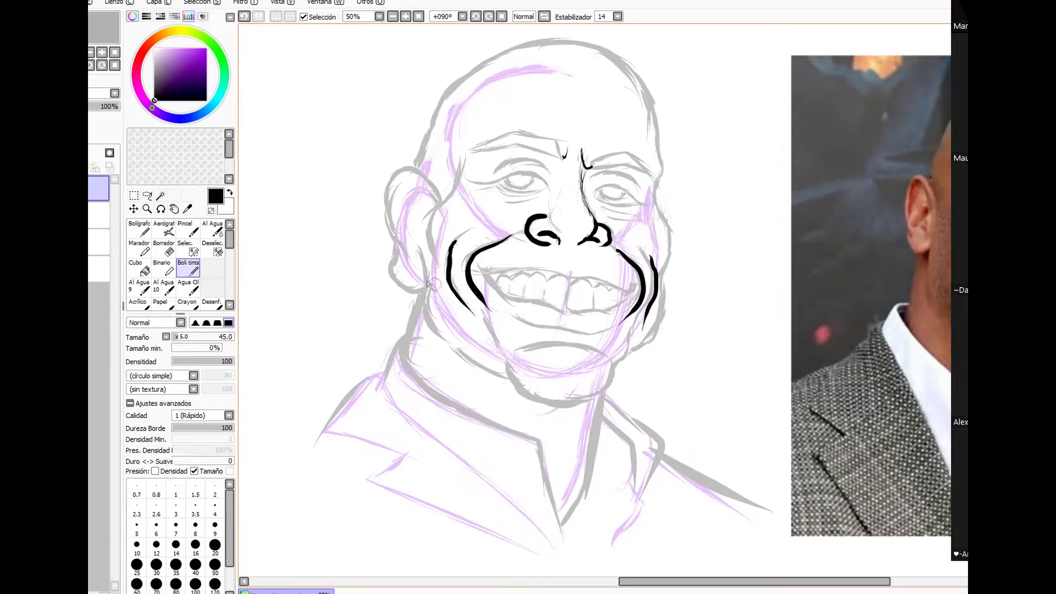
Ink the jaw and chin contour up to the right cheek, and the ear's outer outline.
mouse_move(420, 252)
left_mouse_down()
mouse_move(424, 330)
mouse_move(518, 392)
mouse_move(577, 408)
mouse_move(622, 391)
mouse_move(623, 355)
mouse_move(643, 319)
left_mouse_up()
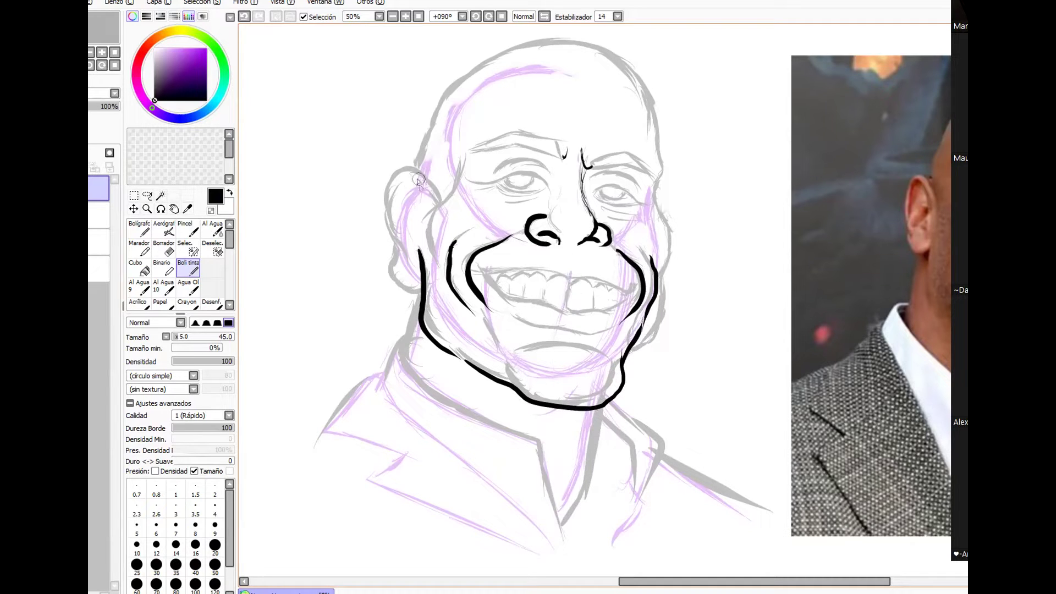
mouse_move(425, 202)
left_mouse_down()
mouse_move(392, 180)
mouse_move(392, 272)
mouse_move(421, 291)
left_mouse_up()
key("ctrl+z")
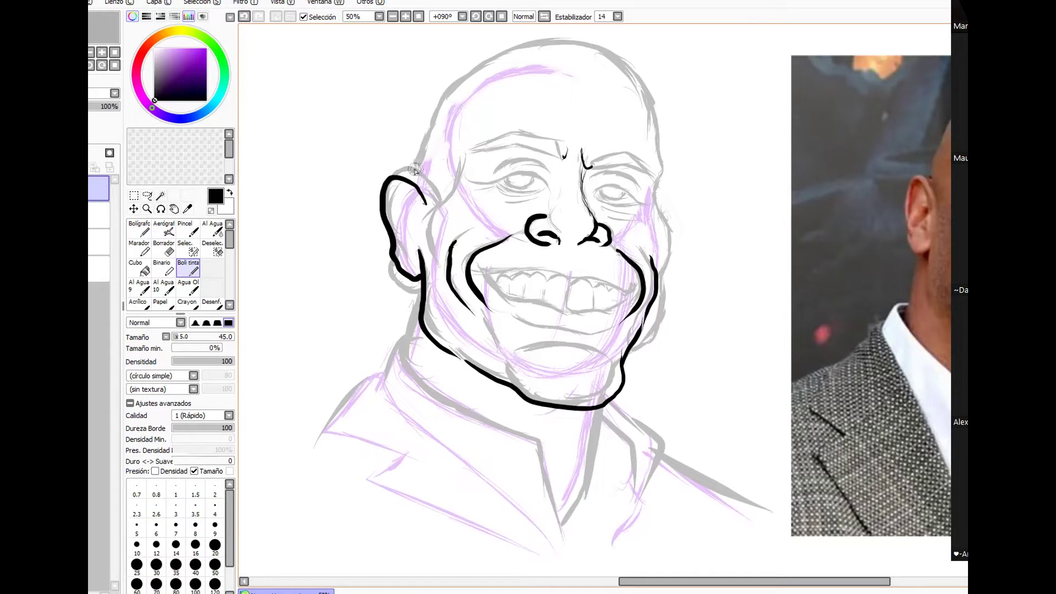
Ink the bald head's outline in black from the ear over the crown to the opposite temple, undoing unsatisfactory strokes.
mouse_move(414, 165)
left_mouse_down()
mouse_move(427, 108)
mouse_move(512, 41)
mouse_move(617, 47)
mouse_move(663, 132)
mouse_move(416, 160)
mouse_move(442, 83)
mouse_move(575, 33)
mouse_move(419, 135)
mouse_move(559, 38)
mouse_move(670, 142)
mouse_move(663, 225)
left_mouse_up()
key("ctrl+z")
key("ctrl+z")
key("ctrl+z")
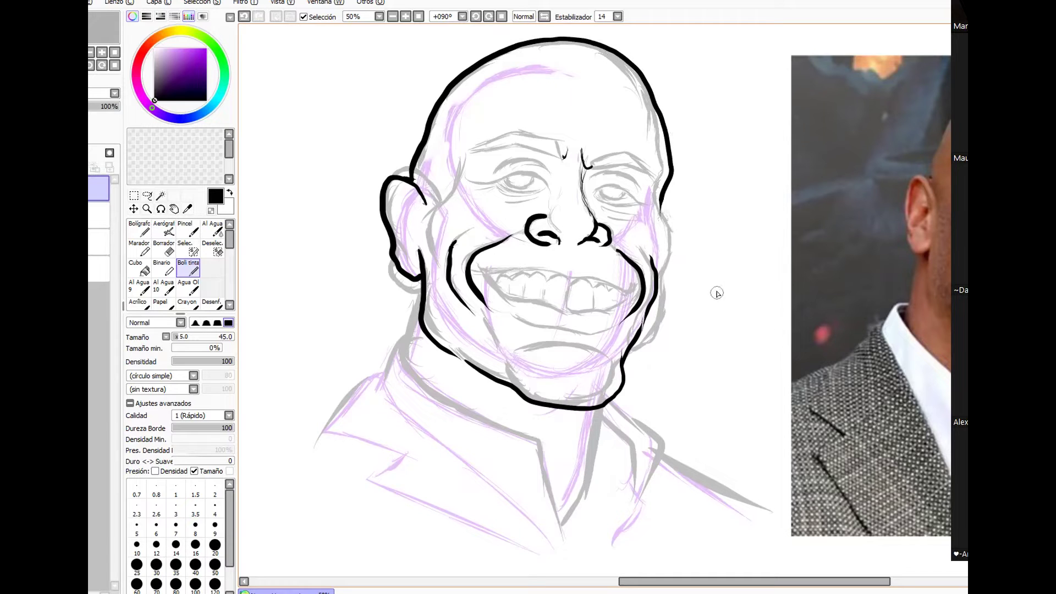
Ink both sides of the neck in black, from the ear to the collar and from the chin to the collar opening.
left_click_drag(411, 280, 399, 410)
key("ctrl+z")
left_click_drag(599, 407, 587, 551)
key("ctrl+z")
left_click_drag(605, 404, 569, 534)
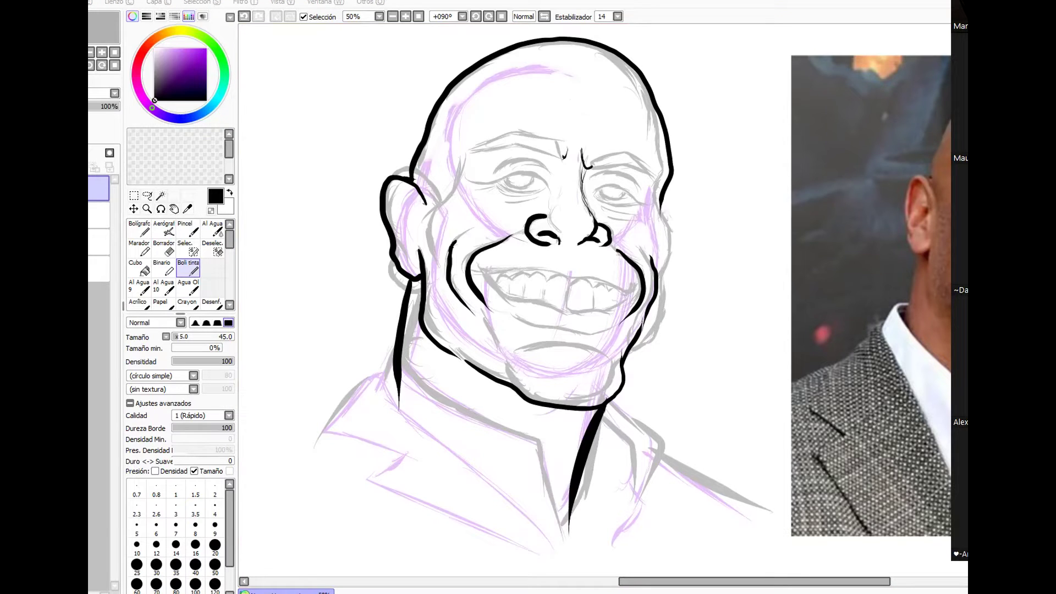
Ink the far cheek contour from the temple down to the chin and trim the overlapping line where they meet.
mouse_move(665, 220)
left_mouse_down()
mouse_move(674, 263)
mouse_move(660, 287)
mouse_move(677, 255)
mouse_move(659, 289)
left_mouse_up()
key("ctrl+z")
key("ctrl+z")
mouse_move(671, 226)
left_mouse_down()
mouse_move(666, 286)
mouse_move(638, 367)
mouse_move(618, 376)
left_mouse_up()
key("ctrl+z")
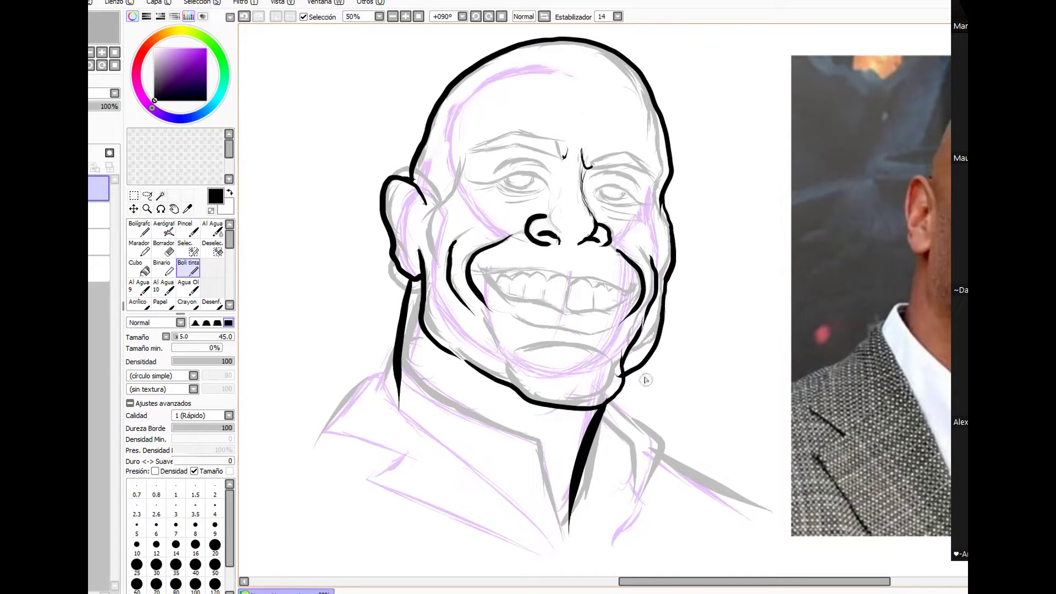
key("e")
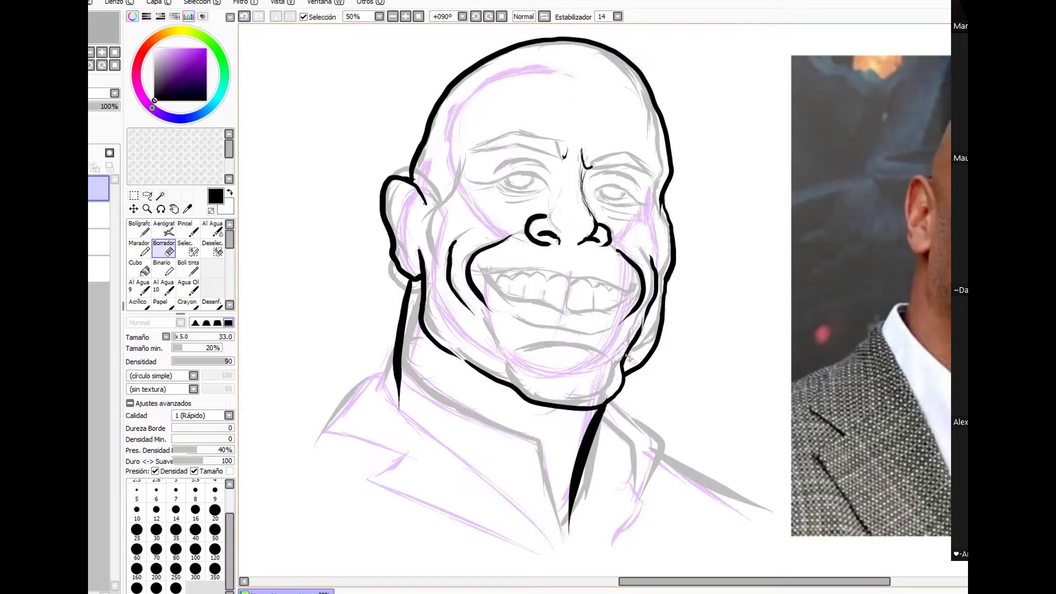
Ink the near temple and cheekbone line beside the ear, and the upper eyelid fold of the near eye.
key("n")
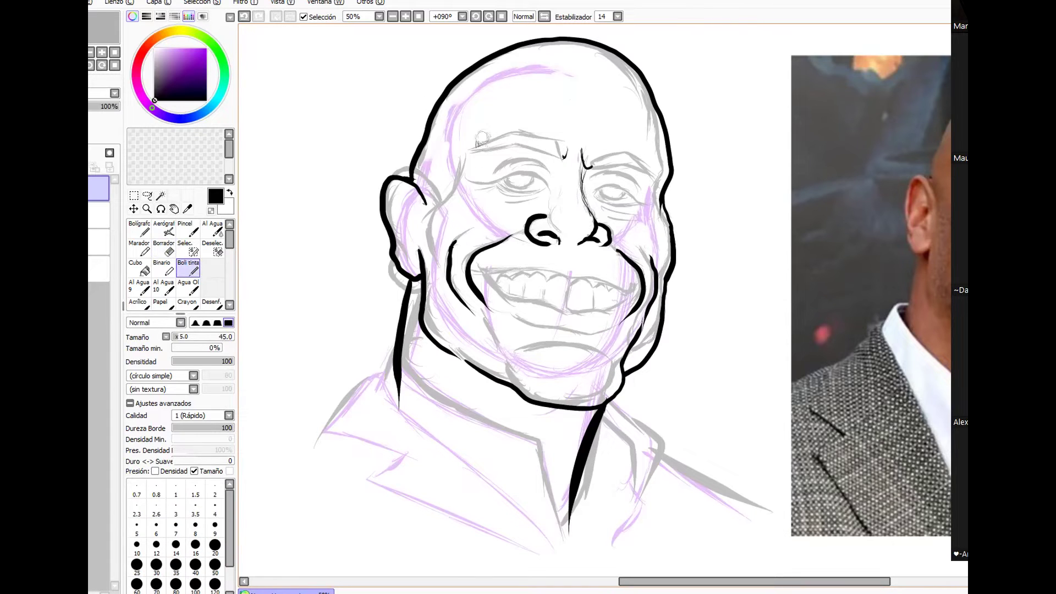
mouse_move(479, 107)
left_mouse_down()
mouse_move(431, 223)
mouse_move(434, 272)
left_mouse_up()
mouse_move(491, 168)
left_mouse_down()
mouse_move(551, 177)
mouse_move(512, 159)
mouse_move(553, 168)
left_mouse_up()
key("ctrl+z")
key("ctrl+z")
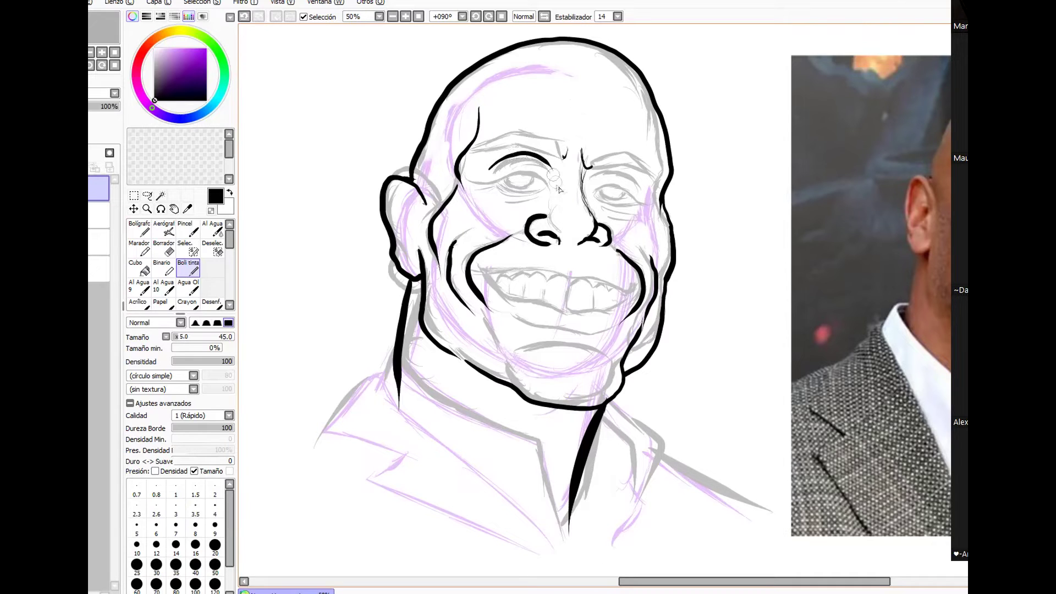
Ink the near eye's lids and solid black iris, and dab a white highlight on it.
mouse_move(496, 183)
left_mouse_down()
mouse_move(543, 178)
mouse_move(501, 185)
mouse_move(517, 173)
mouse_move(556, 192)
mouse_move(531, 197)
mouse_move(482, 183)
mouse_move(566, 199)
mouse_move(505, 179)
mouse_move(546, 199)
mouse_move(508, 178)
mouse_move(516, 188)
mouse_move(534, 173)
mouse_move(508, 178)
left_mouse_up()
key("ctrl+z")
key("ctrl+z")
key("ctrl+z")
key("ctrl+z")
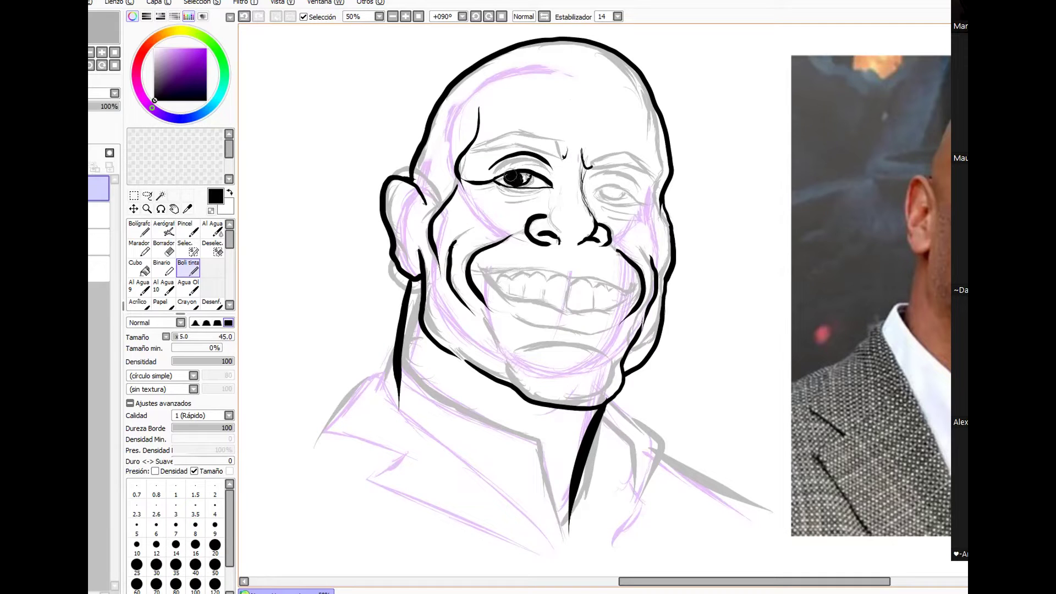
left_click(581, 161, "alt")
left_click(524, 176)
left_click(520, 181, "alt")
Ink the far eye's lids and dark iris in black, and pick white for its highlight.
left_click_drag(616, 187, 655, 206)
key("ctrl+z")
key("ctrl+z")
mouse_move(598, 190)
left_mouse_down()
mouse_move(611, 185)
mouse_move(655, 204)
mouse_move(601, 195)
mouse_move(648, 204)
mouse_move(618, 191)
left_mouse_up()
key("ctrl+z")
left_click(714, 209, "alt")
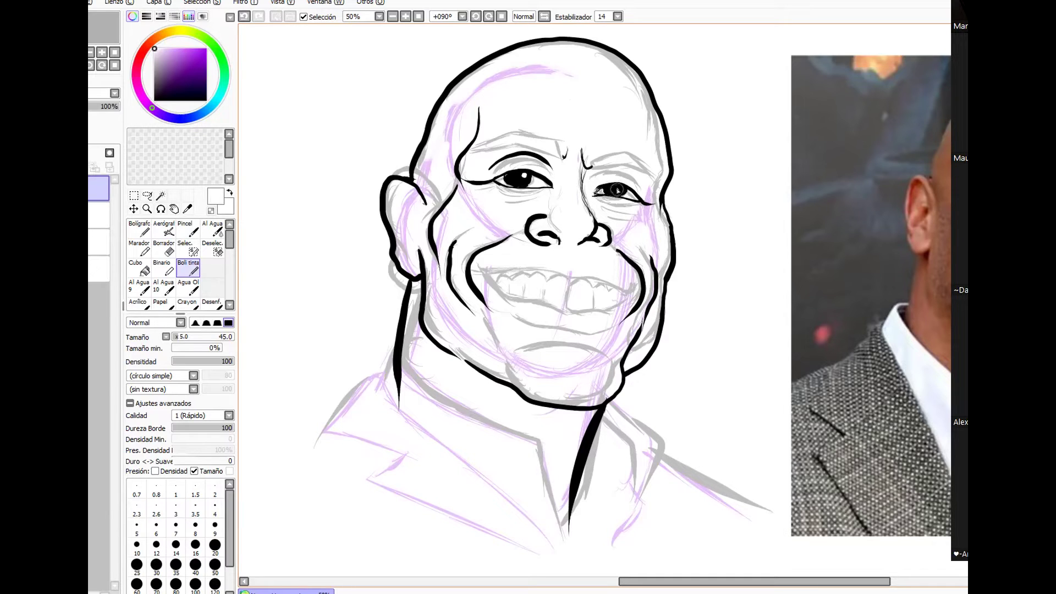
Ink the outlines of both angular eyebrows and darken the two nostrils in black.
left_click(521, 180, "alt")
mouse_move(471, 149)
left_mouse_down()
mouse_move(515, 129)
mouse_move(550, 138)
mouse_move(565, 163)
left_mouse_up()
left_click_drag(549, 148, 466, 153)
mouse_move(593, 160)
left_mouse_down()
mouse_move(594, 169)
mouse_move(631, 151)
mouse_move(662, 175)
left_mouse_up()
key("ctrl+z")
mouse_move(592, 164)
left_mouse_down()
mouse_move(654, 165)
mouse_move(662, 177)
left_mouse_up()
left_click_drag(588, 165, 666, 183)
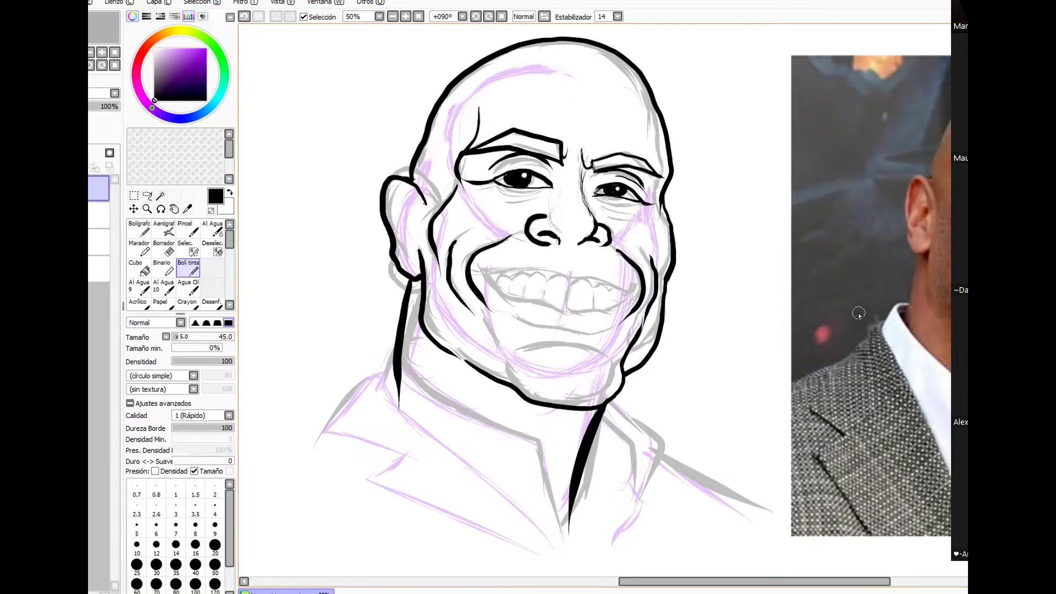
left_click_drag(592, 242, 602, 242)
left_click_drag(541, 234, 545, 237)
Erase the grey and purple sketch lines over the forehead, eyes and ear on the sketch layer.
left_click(99, 215)
key("e")
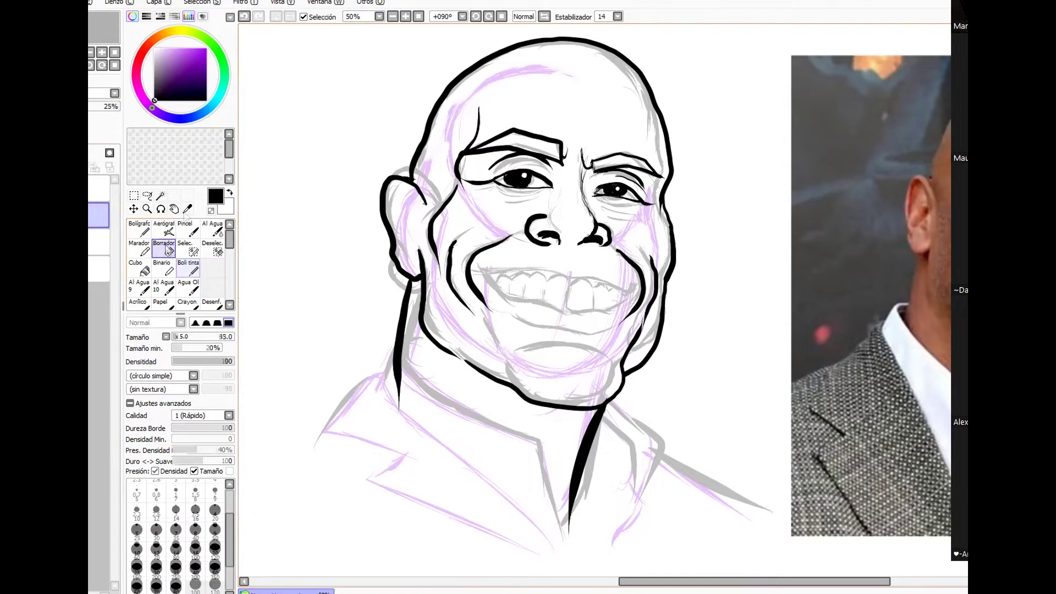
mouse_move(569, 73)
left_mouse_down()
mouse_move(467, 99)
mouse_move(404, 223)
mouse_move(524, 141)
mouse_move(612, 165)
mouse_move(556, 63)
left_mouse_up()
mouse_move(671, 241)
left_mouse_down()
mouse_move(642, 245)
mouse_move(593, 149)
left_mouse_up()
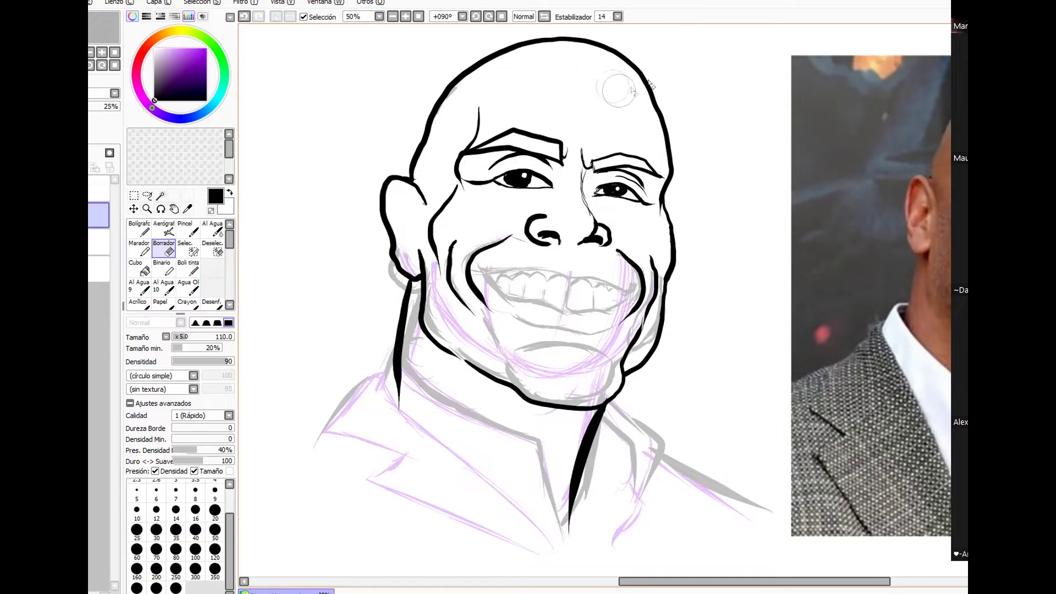
Erase the sketch lines around the cheeks and jaw on the sketch layer, undoing an erasure made on the line-art layer.
left_click(99, 188)
mouse_move(427, 327)
left_mouse_down()
mouse_move(417, 261)
mouse_move(467, 330)
mouse_move(480, 250)
left_mouse_up()
key("ctrl+z")
left_click(99, 216)
mouse_move(624, 259)
left_mouse_down()
mouse_move(672, 275)
mouse_move(647, 344)
left_mouse_up()
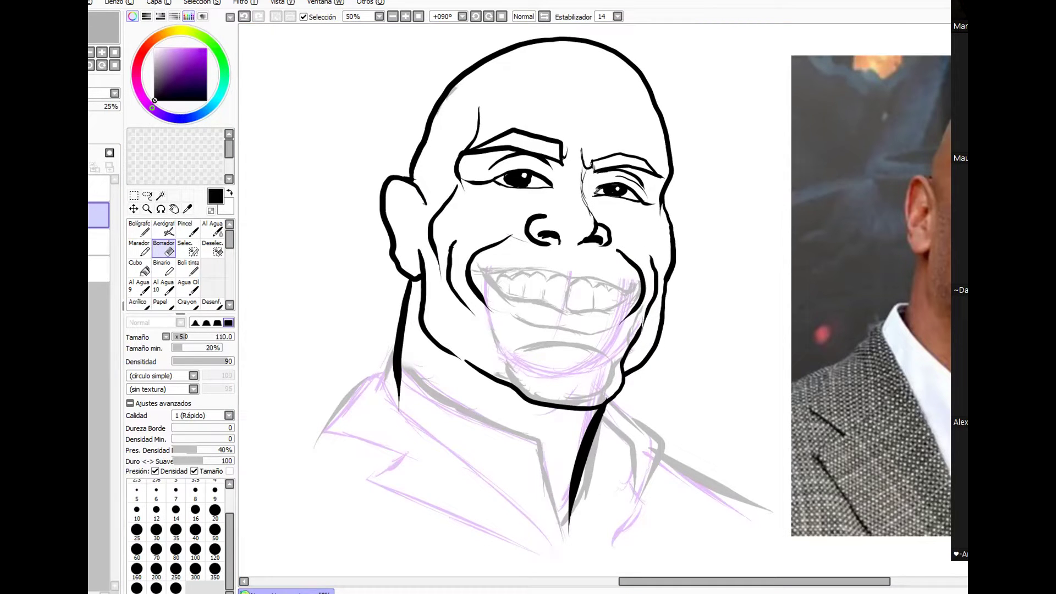
Ink the mouth opening on the top layer, with the upper lip line, lower teeth edge and scalloped gum line.
key("n")
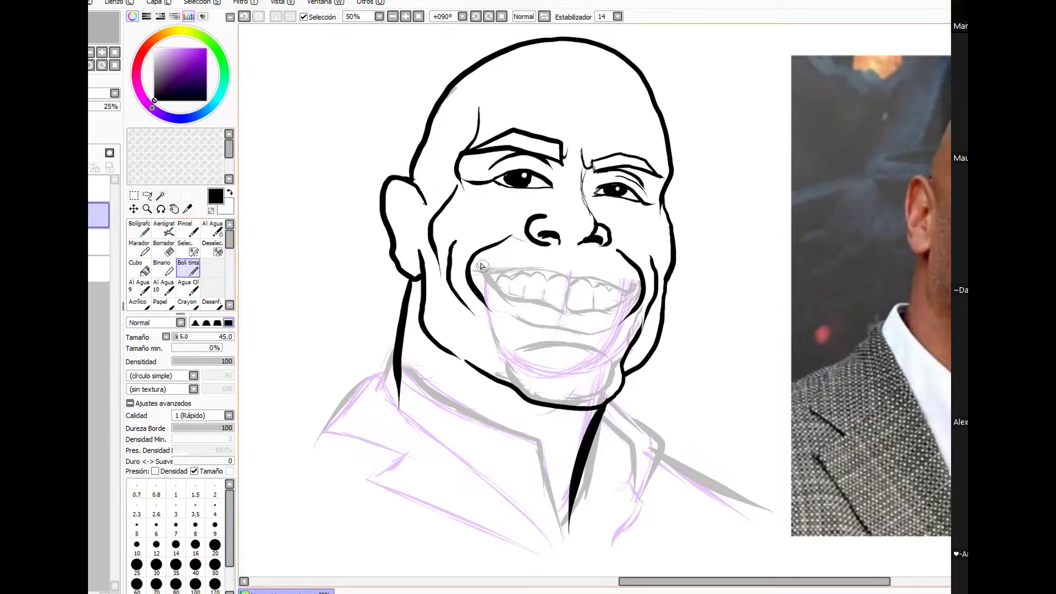
left_click(99, 189)
left_click_drag(482, 267, 643, 283)
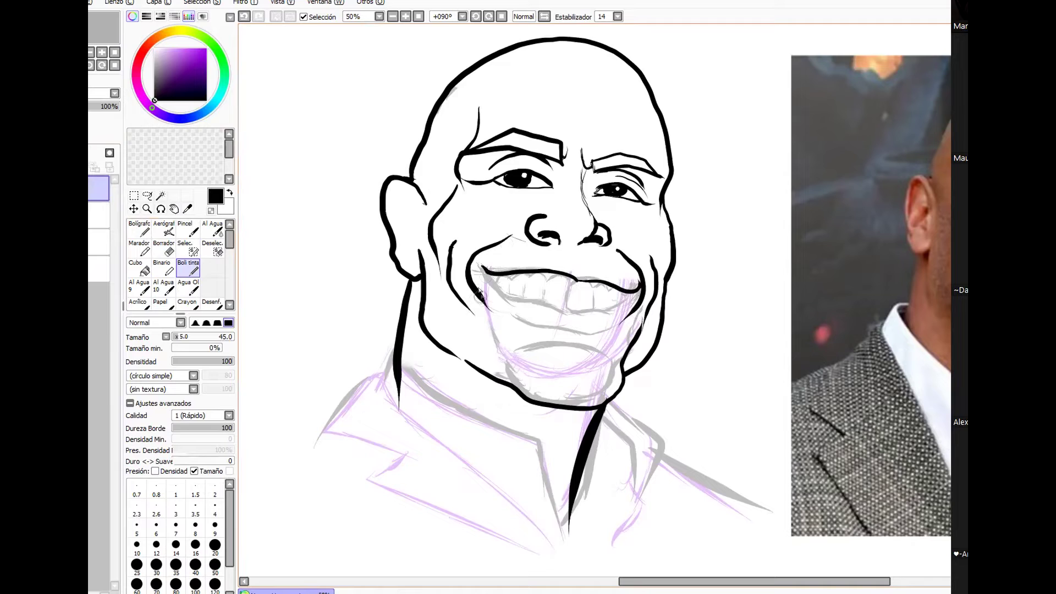
mouse_move(505, 296)
left_mouse_down()
mouse_move(606, 315)
mouse_move(649, 294)
mouse_move(566, 308)
mouse_move(613, 314)
mouse_move(643, 288)
left_mouse_up()
key("ctrl+z")
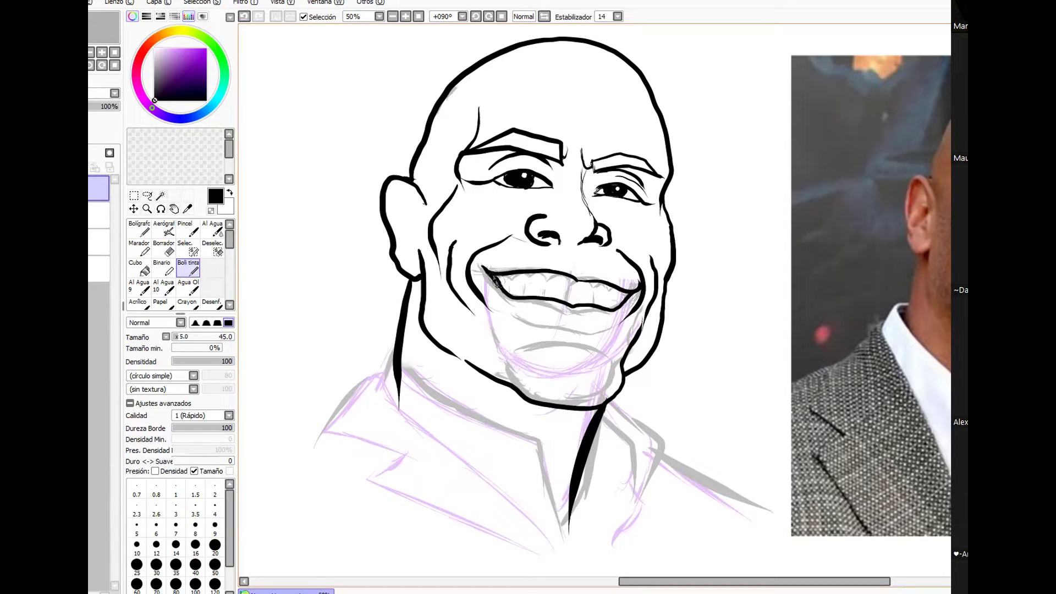
key("ctrl+z")
left_click_drag(509, 275, 586, 285)
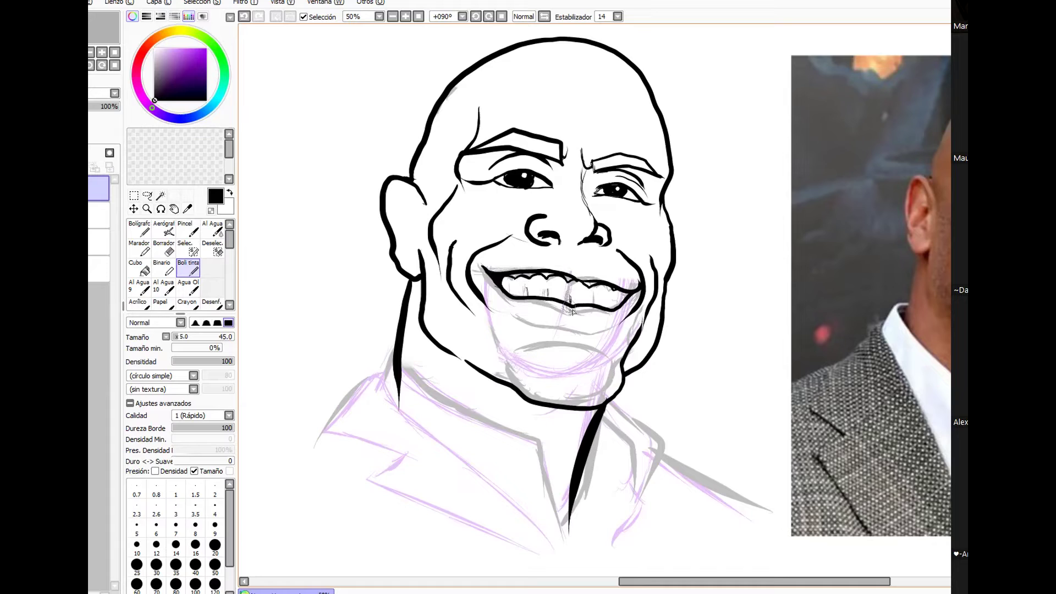
Ink the upper lip's outer contour and the lower lip line around the teeth, undoing unsatisfactory strokes.
mouse_move(499, 267)
left_mouse_down()
mouse_move(608, 270)
mouse_move(631, 283)
left_mouse_up()
key("ctrl+z")
mouse_move(484, 268)
left_mouse_down()
mouse_move(560, 261)
mouse_move(652, 287)
left_mouse_up()
mouse_move(498, 291)
left_mouse_down()
mouse_move(567, 322)
mouse_move(539, 320)
mouse_move(617, 319)
mouse_move(641, 294)
left_mouse_up()
key("ctrl+z")
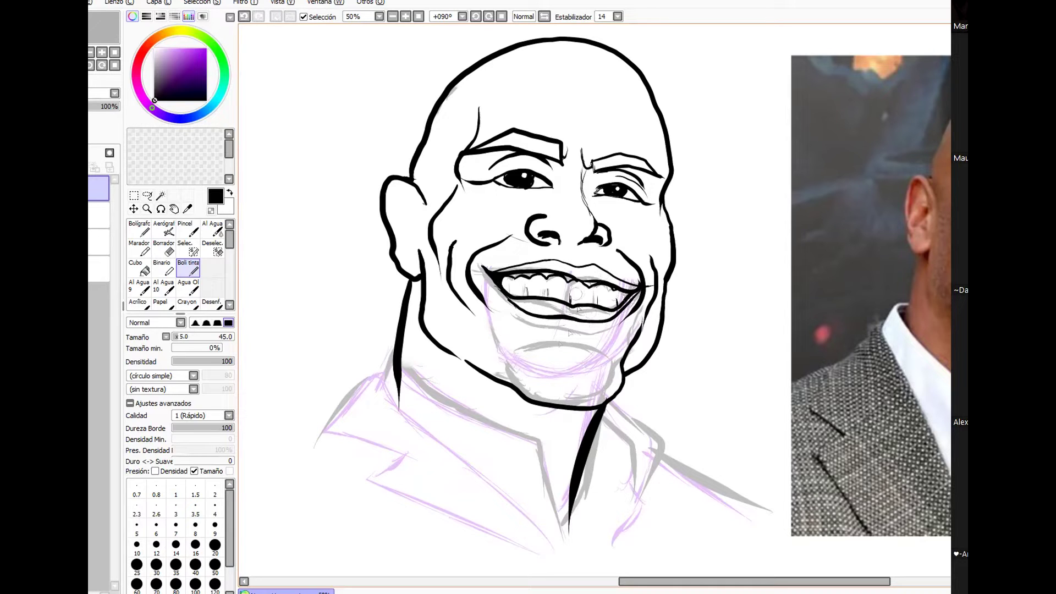
key("ctrl+z")
Erase the sketch lines around the mouth and nose on the sketch layer.
left_click(99, 215)
left_click(164, 249)
mouse_move(553, 270)
left_mouse_down()
mouse_move(491, 300)
mouse_move(627, 319)
mouse_move(640, 268)
mouse_move(503, 117)
mouse_move(570, 133)
left_mouse_up()
Trim the ink lines on the top layer around the smile folds, the far cheek and the near temple.
left_click(99, 188)
left_click_drag(524, 254, 516, 245)
mouse_move(650, 277)
left_mouse_down()
mouse_move(626, 335)
mouse_move(646, 296)
left_mouse_up()
left_click_drag(653, 216, 660, 231)
left_click_drag(470, 148, 452, 155)
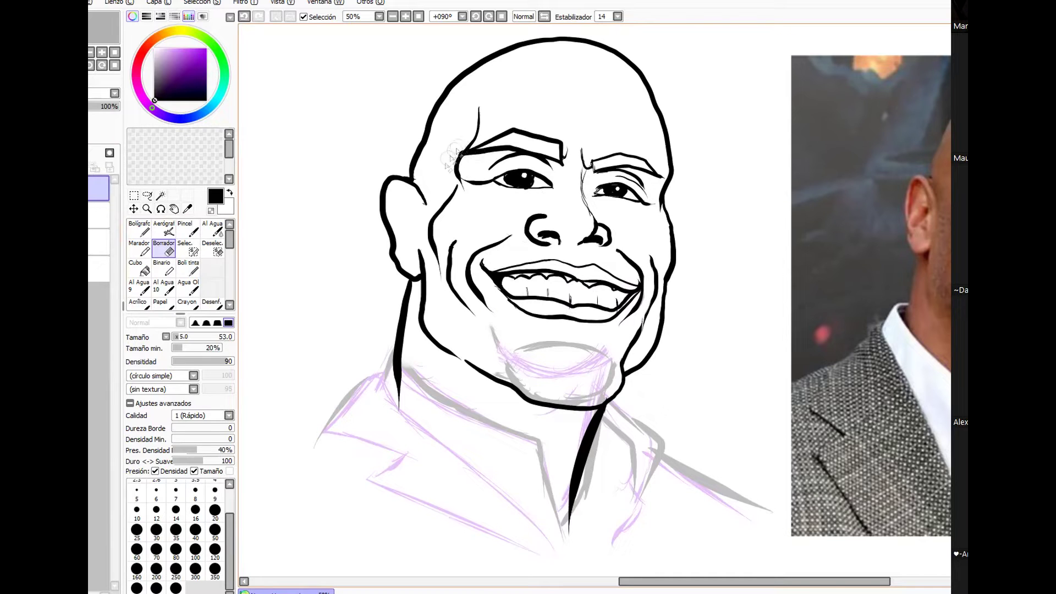
Thin the ear's outline with the eraser and ink the inner ear folds in black.
mouse_move(388, 225)
left_mouse_down()
mouse_move(394, 246)
mouse_move(413, 291)
left_mouse_up()
left_click(188, 267)
left_click_drag(385, 220, 410, 283)
mouse_move(390, 193)
left_mouse_down()
mouse_move(419, 208)
mouse_move(419, 256)
left_mouse_up()
left_click_drag(396, 215, 393, 280)
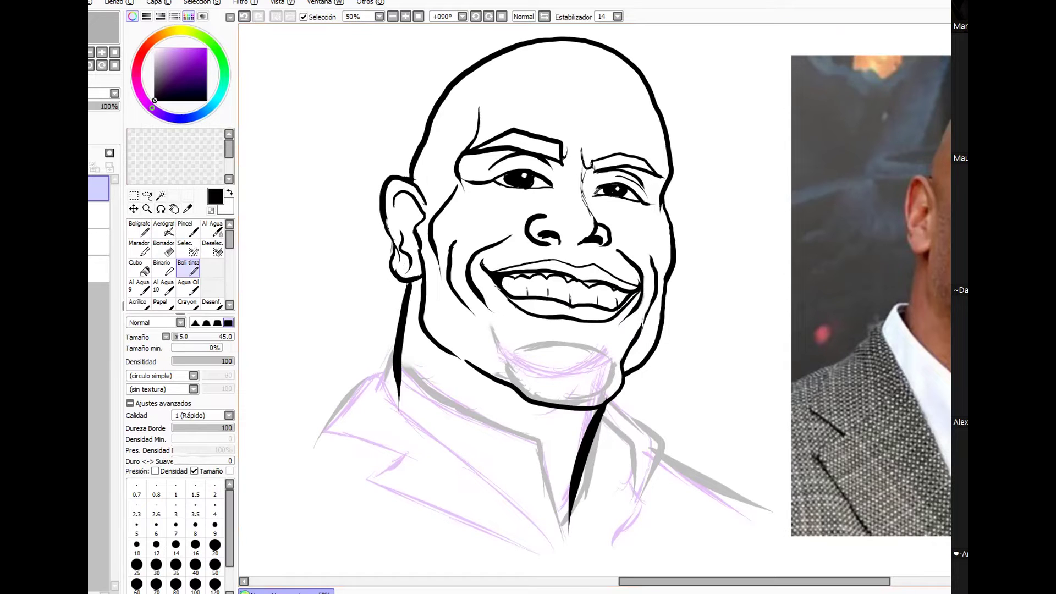
Ink the near shirt collar edge down to the neck opening and erase the neck line overlapping it.
mouse_move(396, 347)
left_mouse_down()
mouse_move(398, 393)
mouse_move(542, 457)
mouse_move(566, 547)
left_mouse_up()
key("e")
left_click_drag(399, 413, 401, 399)
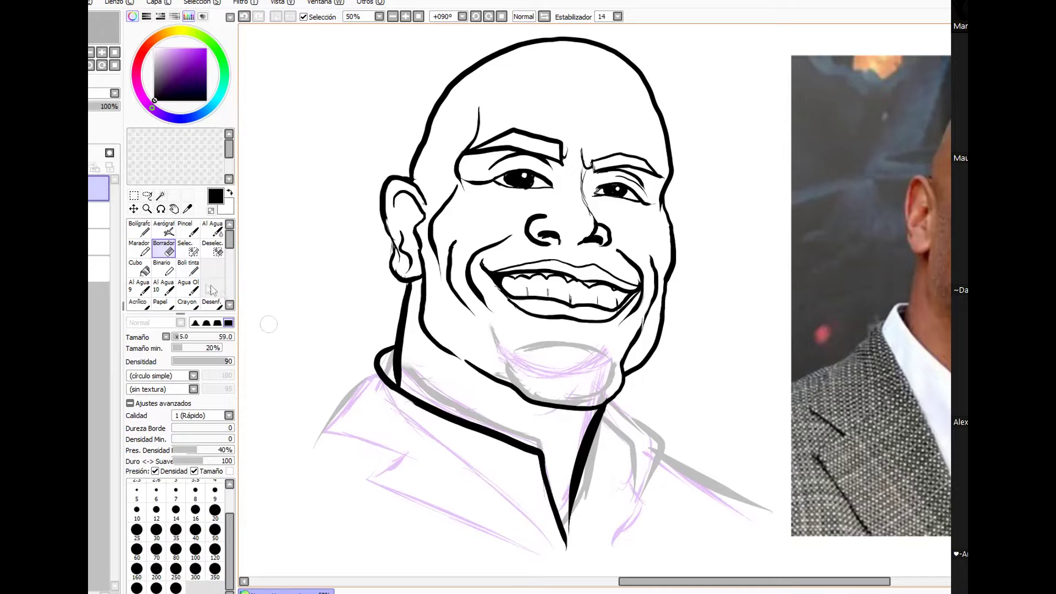
Ink the lower edge of the near collar and the notched jacket lapel beneath it.
left_click(189, 269)
mouse_move(376, 356)
left_mouse_down()
mouse_move(357, 400)
mouse_move(359, 387)
mouse_move(385, 441)
mouse_move(566, 575)
left_mouse_up()
mouse_move(367, 382)
left_mouse_down()
mouse_move(305, 437)
mouse_move(347, 487)
mouse_move(567, 575)
left_mouse_up()
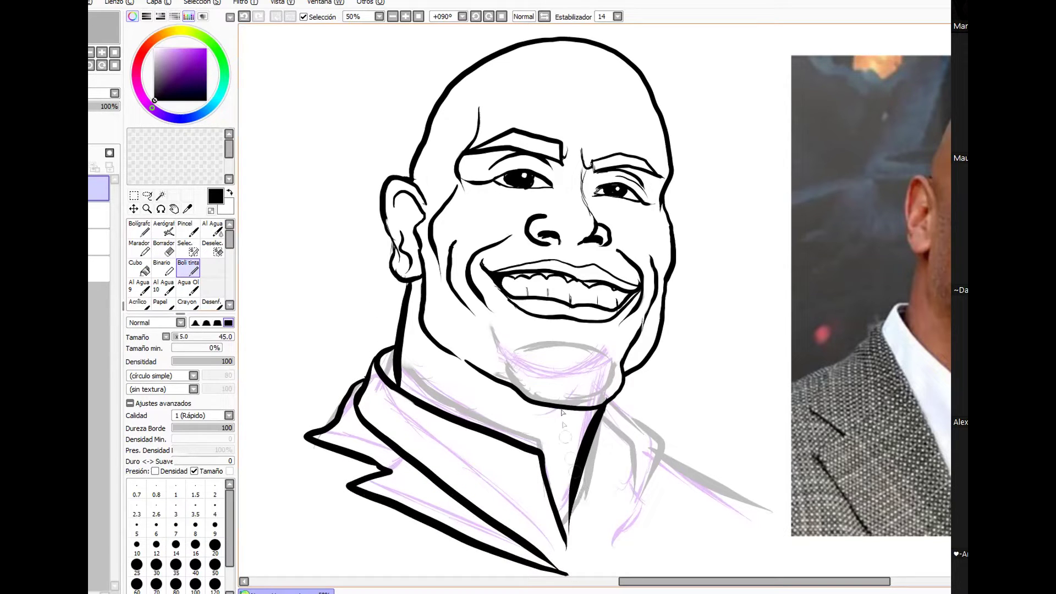
Ink the far shirt collar and jacket lapel, and touch up the point of the neck opening.
mouse_move(615, 402)
left_mouse_down()
mouse_move(669, 438)
mouse_move(643, 455)
mouse_move(662, 449)
mouse_move(647, 504)
mouse_move(638, 501)
mouse_move(650, 512)
mouse_move(619, 571)
left_mouse_up()
key("ctrl+z")
mouse_move(673, 467)
left_mouse_down()
mouse_move(744, 505)
mouse_move(622, 571)
left_mouse_up()
key("ctrl+z")
left_click_drag(576, 480, 565, 548)
Ink the throat curve below the chin and the curved chin crease under the mouth.
left_click_drag(507, 417, 567, 419)
key("ctrl+z")
key("ctrl+z")
key("ctrl+z")
key("ctrl+z")
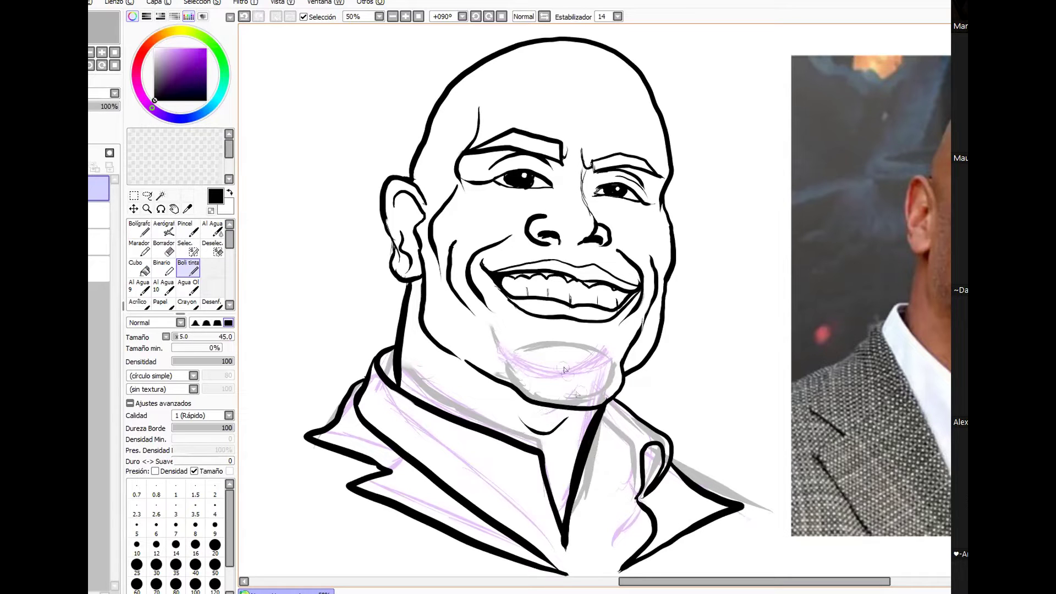
left_click_drag(515, 350, 615, 363)
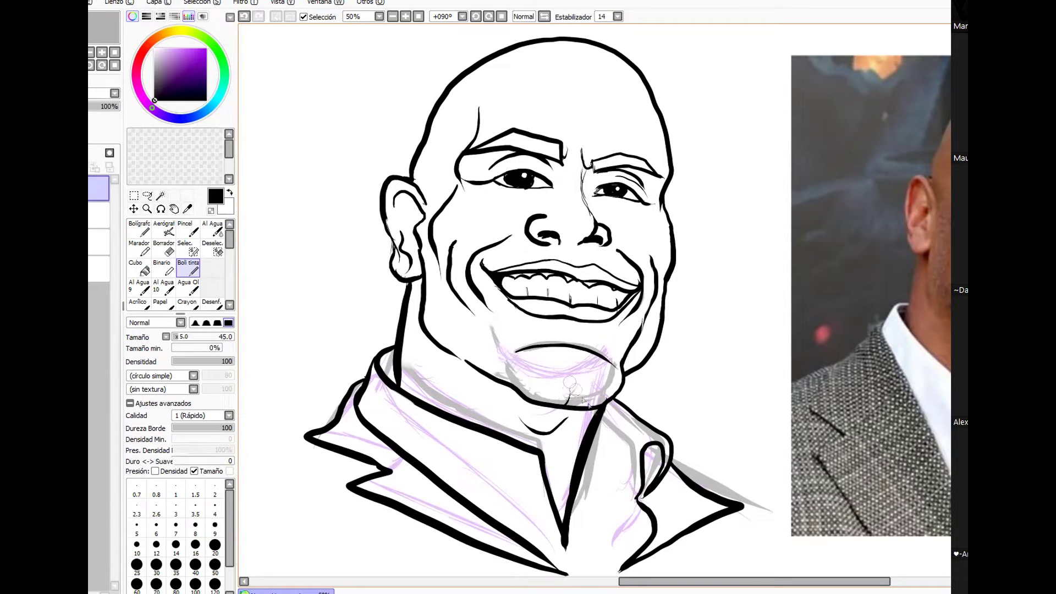
Erase the remaining sketch lines over the chin, collar and shoulders on the sketch layer, and return to the line-art layer.
left_click(98, 215)
key("e")
mouse_move(504, 349)
left_mouse_down()
mouse_move(502, 401)
mouse_move(528, 507)
mouse_move(358, 410)
left_mouse_up()
left_click_drag(711, 456, 729, 490)
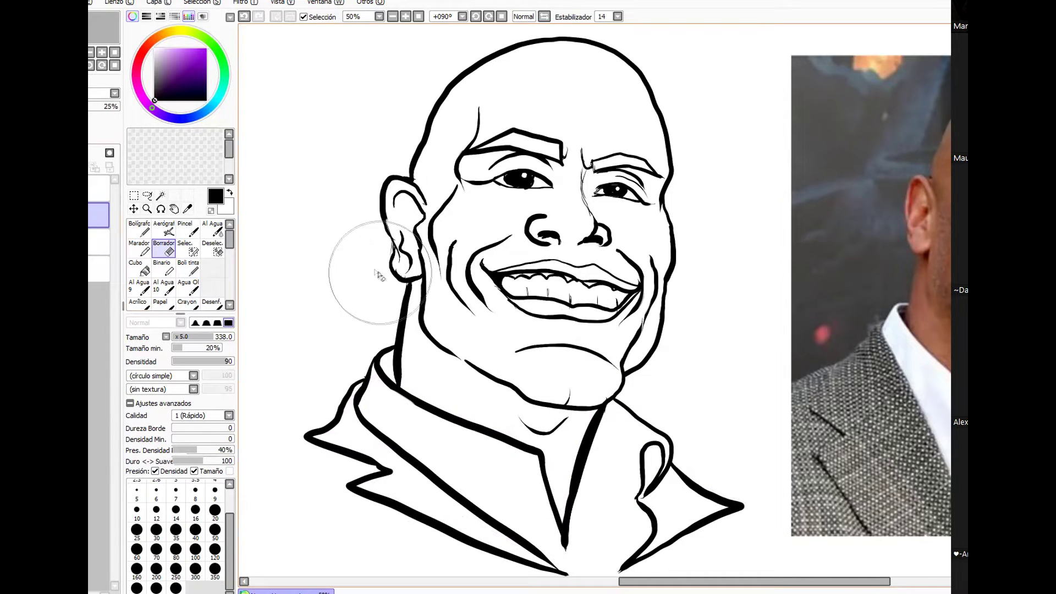
left_click(99, 188)
Examine the finished line art up close and beside the reference photo.
key("ctrl+space")
left_click(394, 249)
left_click(393, 249)
left_click(394, 249)
mouse_move(424, 216)
left_mouse_down()
mouse_move(363, 216)
mouse_move(347, 292)
mouse_move(396, 380)
mouse_move(519, 401)
mouse_move(495, 410)
left_mouse_up()
key("ctrl+space")
scroll(680, 297, "down", 6)
left_click_drag(882, 384, 691, 349)
scroll(691, 348, "up", 1)
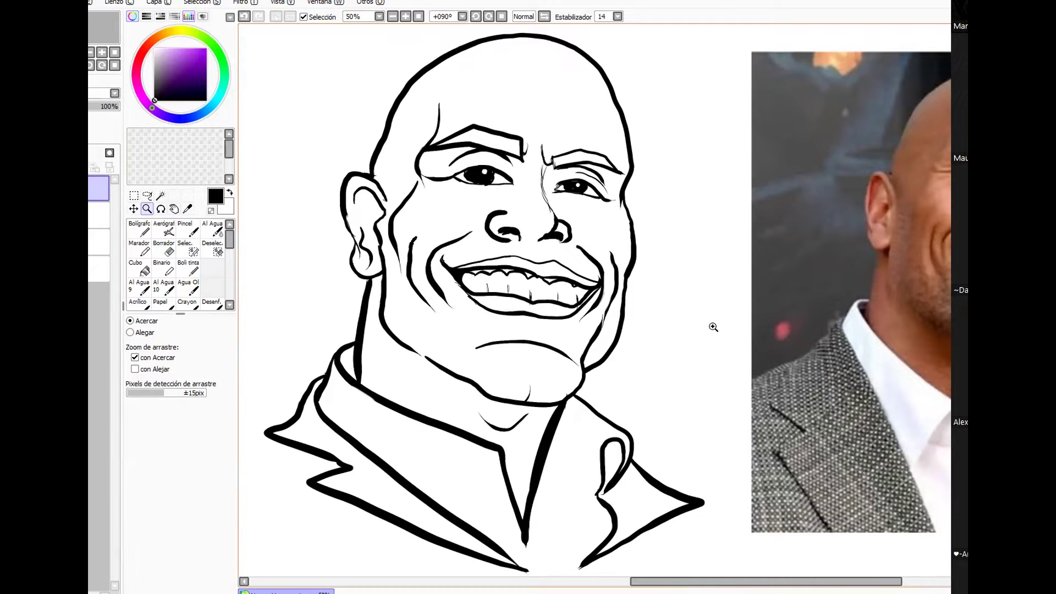
Try to ink a second ear on the far side of the head, and undo it.
left_click(187, 269)
mouse_move(631, 209)
left_mouse_down()
mouse_move(644, 223)
mouse_move(628, 300)
left_mouse_up()
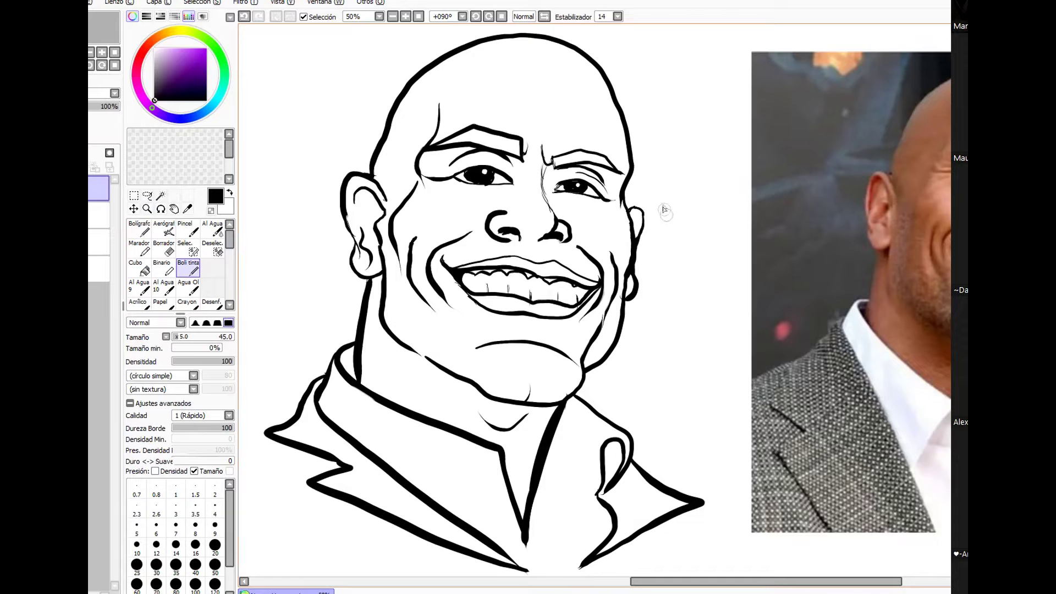
key("ctrl+z")
key("ctrl+z")
key("ctrl+z")
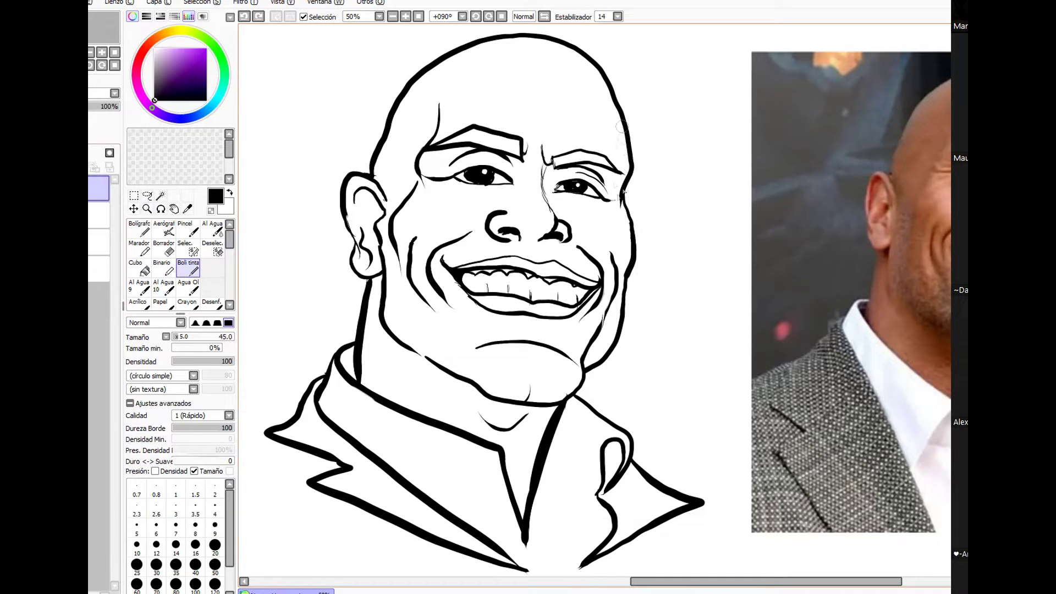
Ink thin crease lines under both eyes, undoing unsatisfactory strokes.
left_click_drag(562, 197, 615, 217)
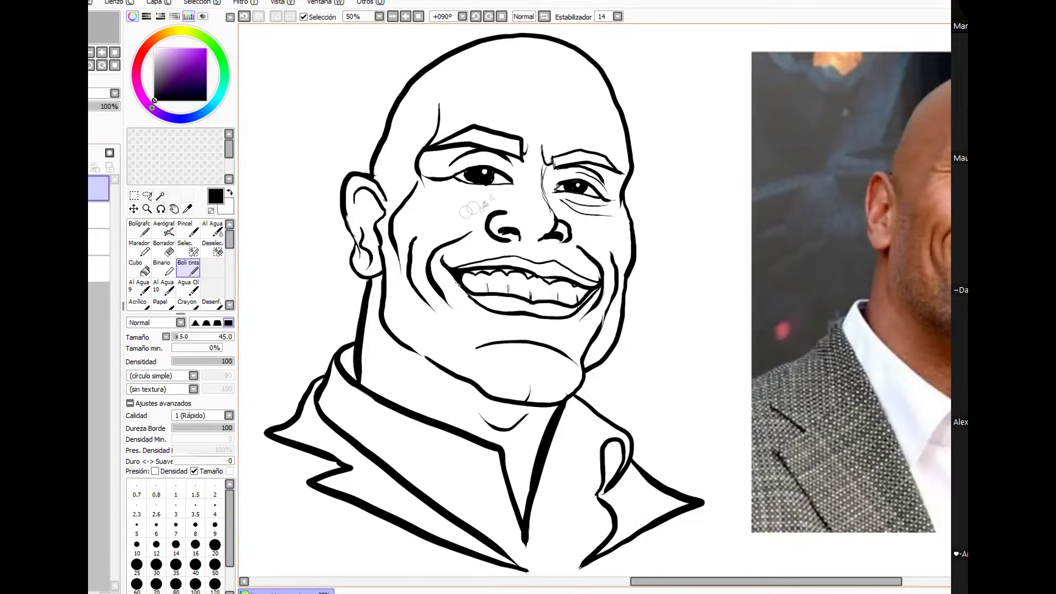
mouse_move(438, 186)
left_mouse_down()
mouse_move(507, 193)
mouse_move(505, 208)
left_mouse_up()
key("ctrl+z")
key("ctrl+z")
key("ctrl+z")
Ink the nose's underside and replace the bold nostril wings with thinner curved lines.
mouse_move(500, 233)
left_mouse_down()
mouse_move(546, 246)
mouse_move(528, 234)
mouse_move(565, 236)
left_mouse_up()
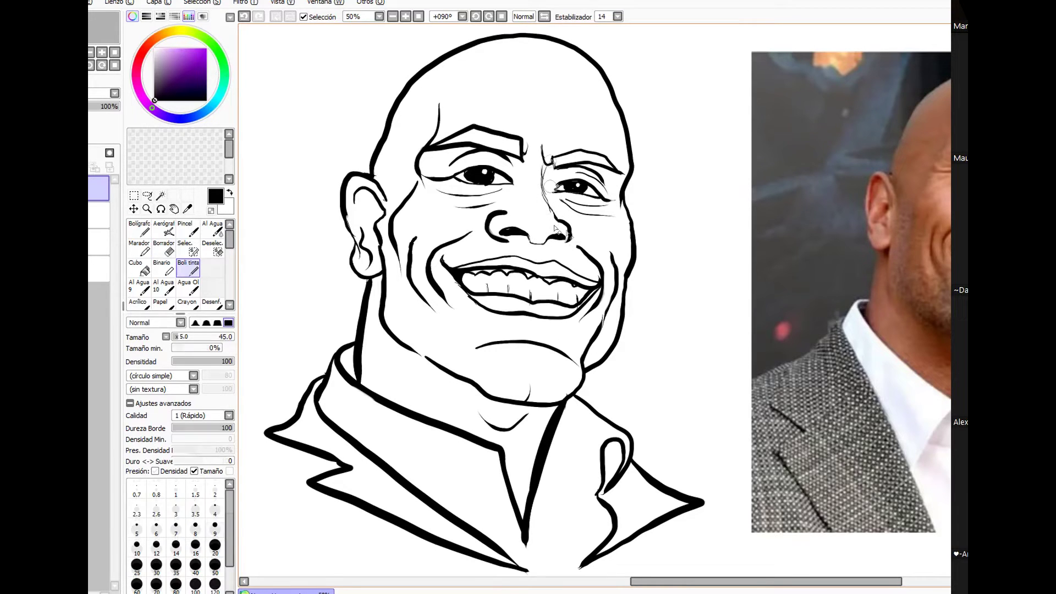
key("e")
key("n")
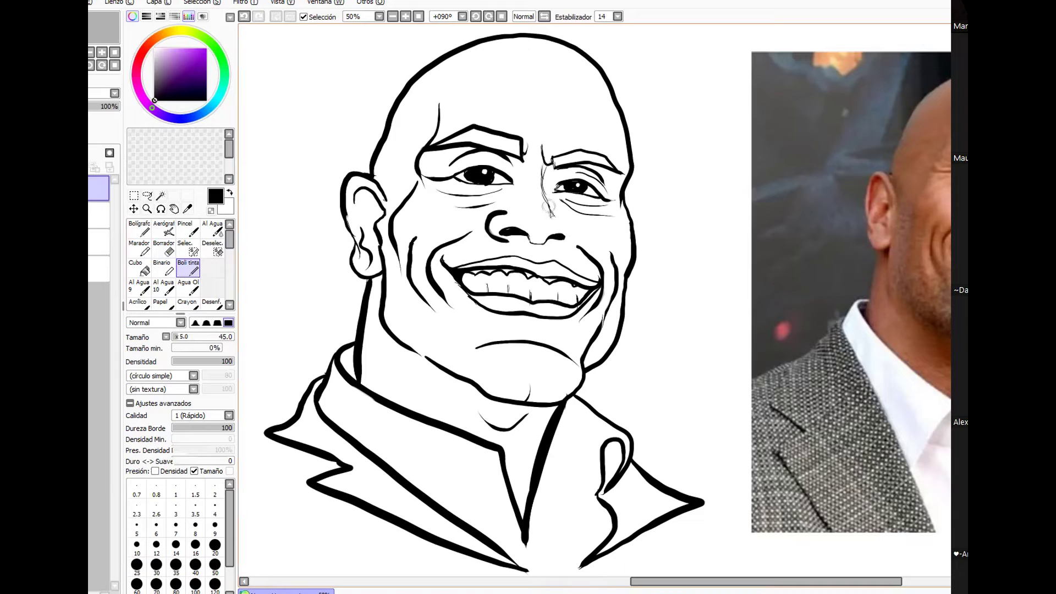
key("e")
key("e")
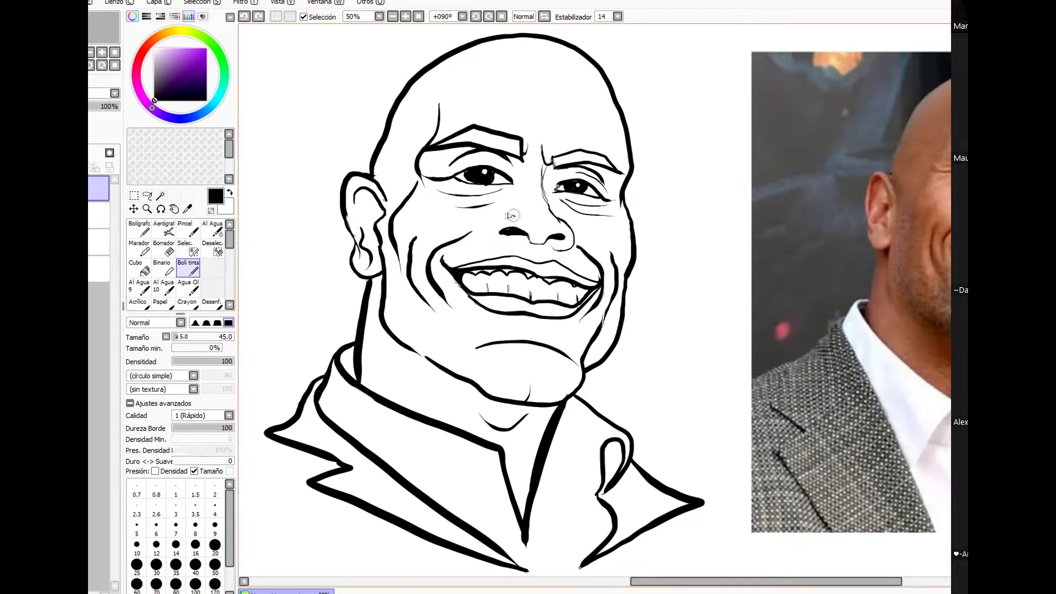
mouse_move(518, 213)
left_mouse_down()
mouse_move(526, 229)
mouse_move(491, 235)
mouse_move(530, 241)
mouse_move(524, 212)
left_mouse_up()
key("e")
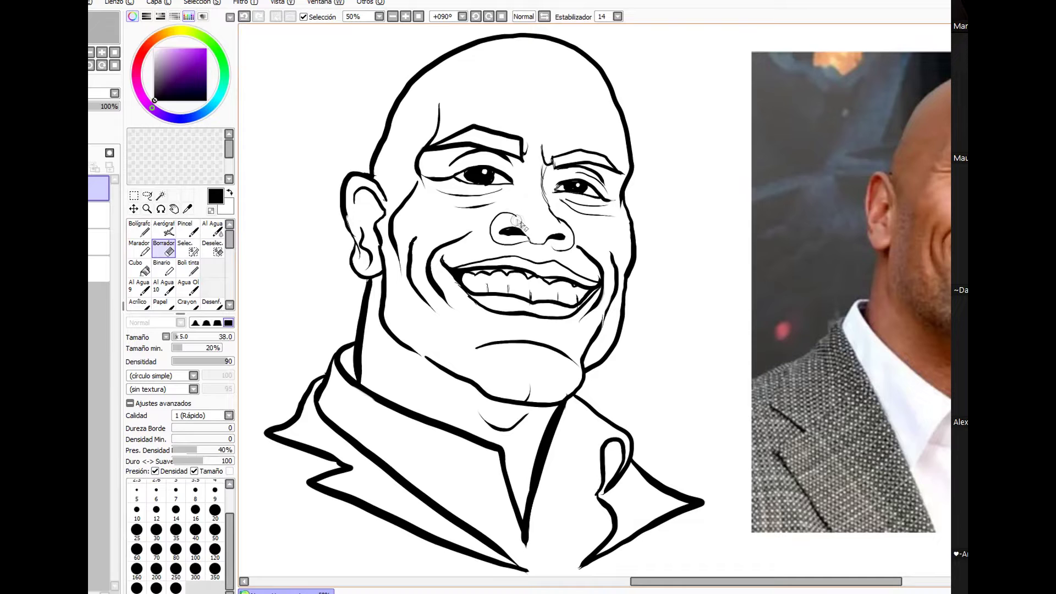
key("e")
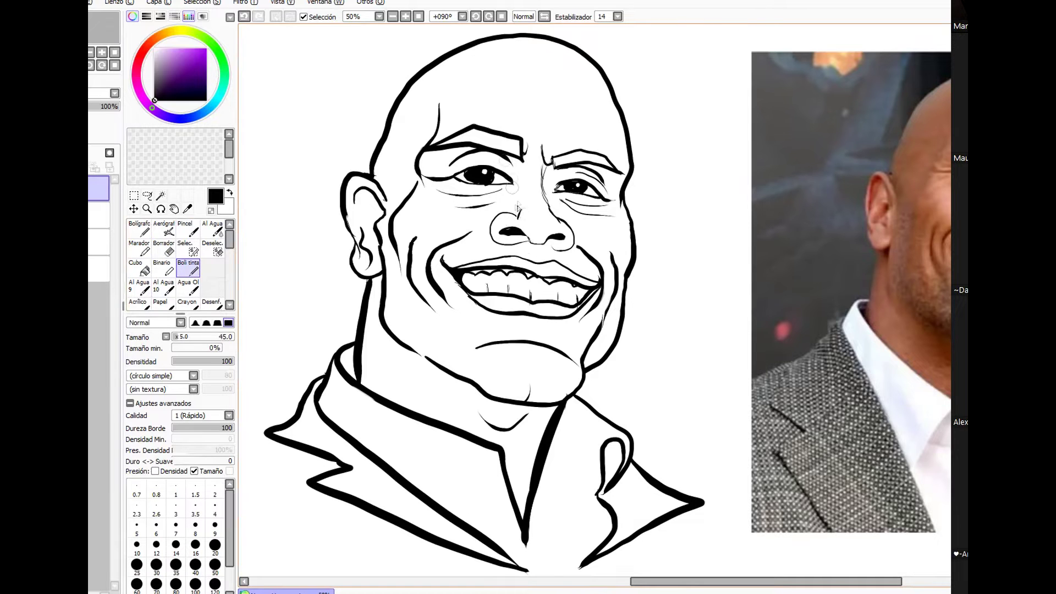
Erase the rough nose bridge line and redraw it as a single clean stroke.
key("e")
left_click_drag(543, 169, 549, 209)
key("e")
left_click_drag(548, 172, 546, 205)
key("e")
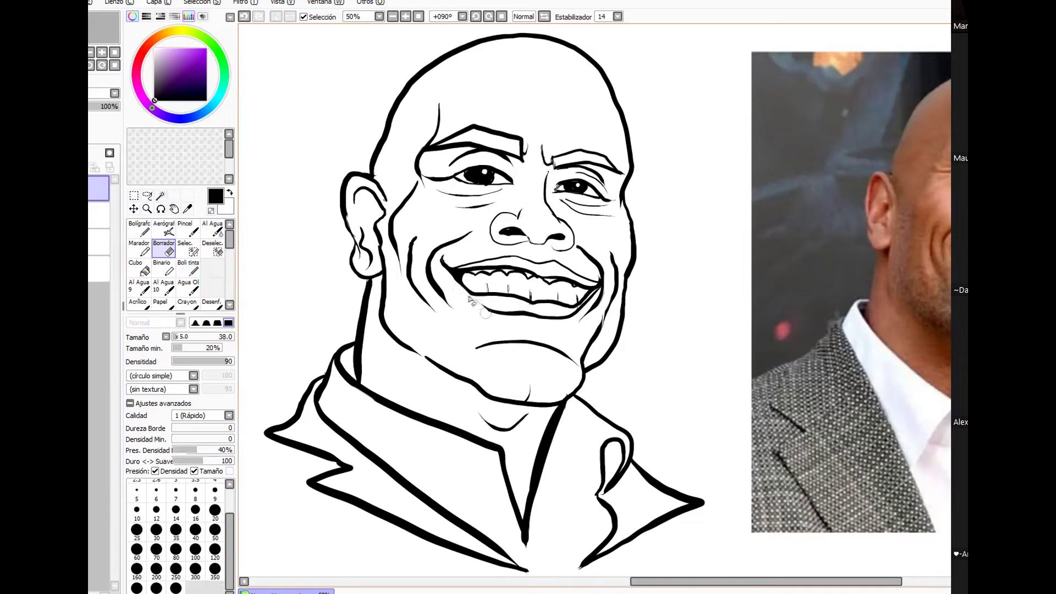
key("e")
Retouch the ear's inner fold and outline near the earlobe, undoing unsatisfactory strokes.
left_click(165, 249)
mouse_move(355, 253)
left_mouse_down()
mouse_move(351, 202)
mouse_move(354, 255)
left_mouse_up()
left_click(191, 268)
key("ctrl+z")
mouse_move(341, 203)
left_mouse_down()
mouse_move(357, 247)
mouse_move(344, 190)
mouse_move(358, 259)
left_mouse_up()
key("ctrl+z")
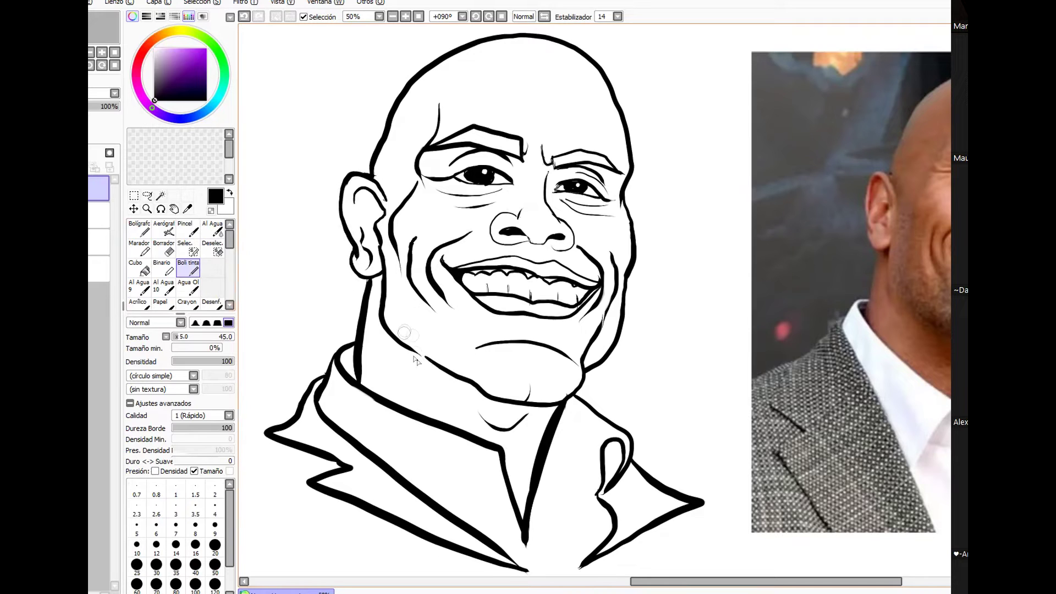
Ink thin crease lines on the cheek, beside the nose and around the eyes, undoing unsatisfactory strokes.
left_click_drag(405, 295, 448, 338)
key("ctrl+z")
left_click_drag(548, 241, 561, 241)
left_click_drag(450, 165, 429, 168)
key("ctrl+z")
left_click_drag(606, 184, 621, 190)
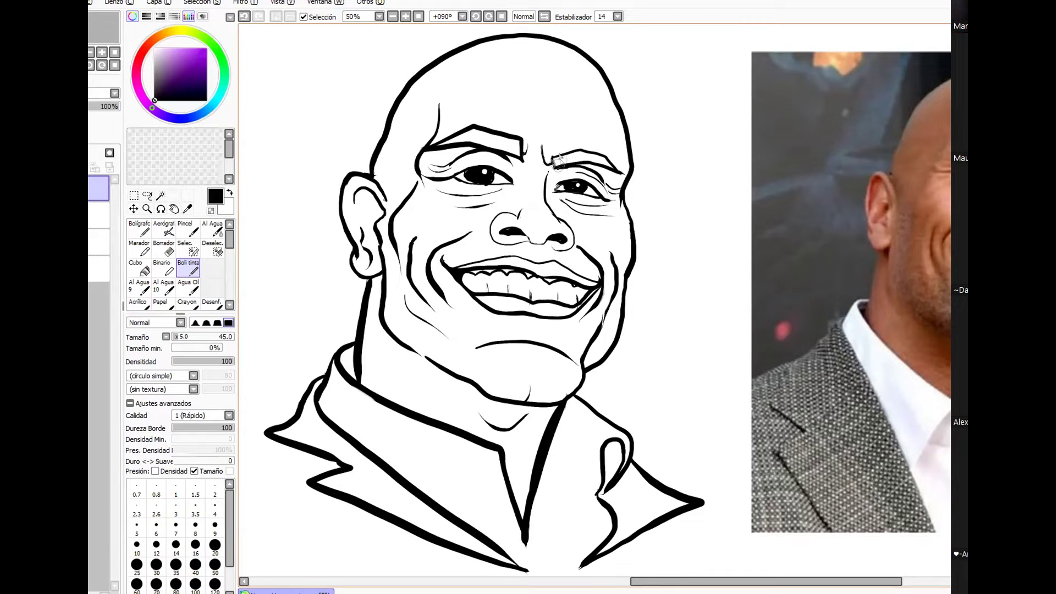
Fill both eyebrows with diagonal black hatching.
mouse_move(553, 159)
left_mouse_down()
mouse_move(580, 148)
mouse_move(606, 157)
mouse_move(626, 174)
left_mouse_up()
mouse_move(443, 148)
left_mouse_down()
mouse_move(500, 135)
mouse_move(489, 149)
mouse_move(515, 135)
left_mouse_up()
mouse_move(502, 156)
left_mouse_down()
mouse_move(566, 161)
mouse_move(549, 172)
mouse_move(570, 153)
mouse_move(571, 165)
mouse_move(613, 157)
left_mouse_up()
Erase stray ink between the ear and the jaw line.
key("e")
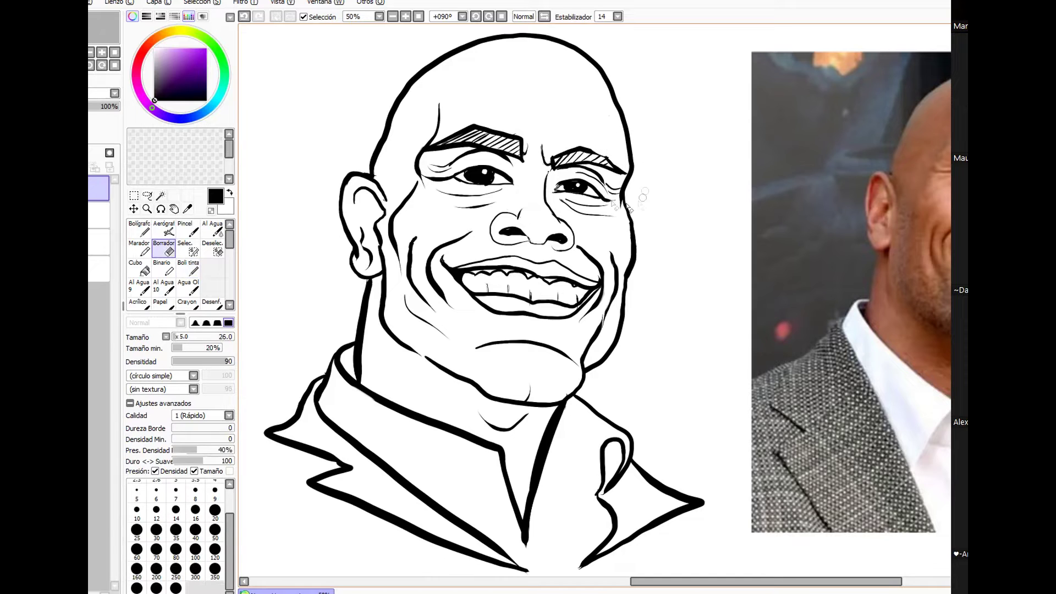
key("e")
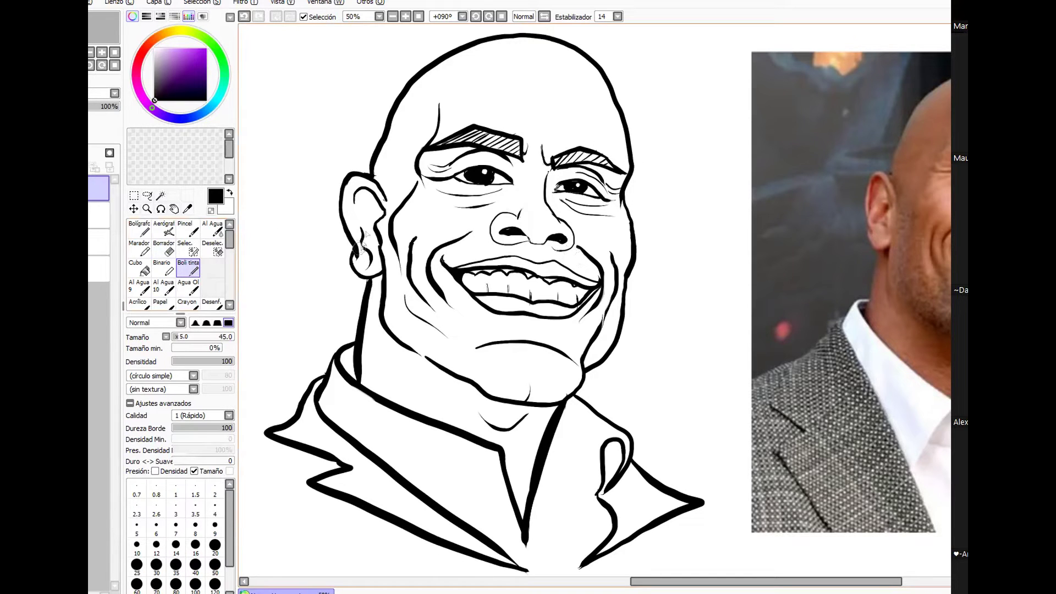
key("e")
left_click_drag(387, 240, 384, 287)
key("e")
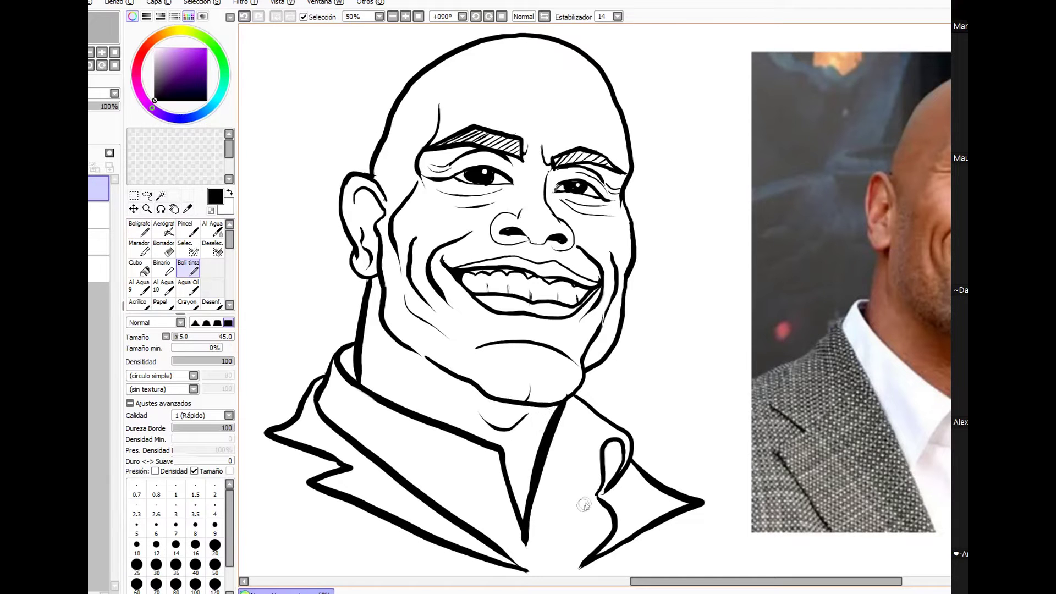
Ink the shirt's collar fold lines and a small button on each side of the collar.
left_click_drag(491, 452, 467, 520)
left_click_drag(490, 471, 492, 472)
left_click_drag(557, 456, 587, 474)
Hatch the neck shadows below the ear and under the chin with diagonal black lines.
left_click_drag(367, 278, 401, 398)
mouse_move(499, 402)
left_mouse_down()
mouse_move(551, 439)
mouse_move(551, 422)
left_mouse_up()
mouse_move(490, 400)
left_mouse_down()
mouse_move(554, 458)
mouse_move(529, 456)
left_mouse_up()
mouse_move(501, 432)
left_mouse_down()
mouse_move(543, 458)
mouse_move(533, 472)
left_mouse_up()
left_click_drag(507, 458, 528, 502)
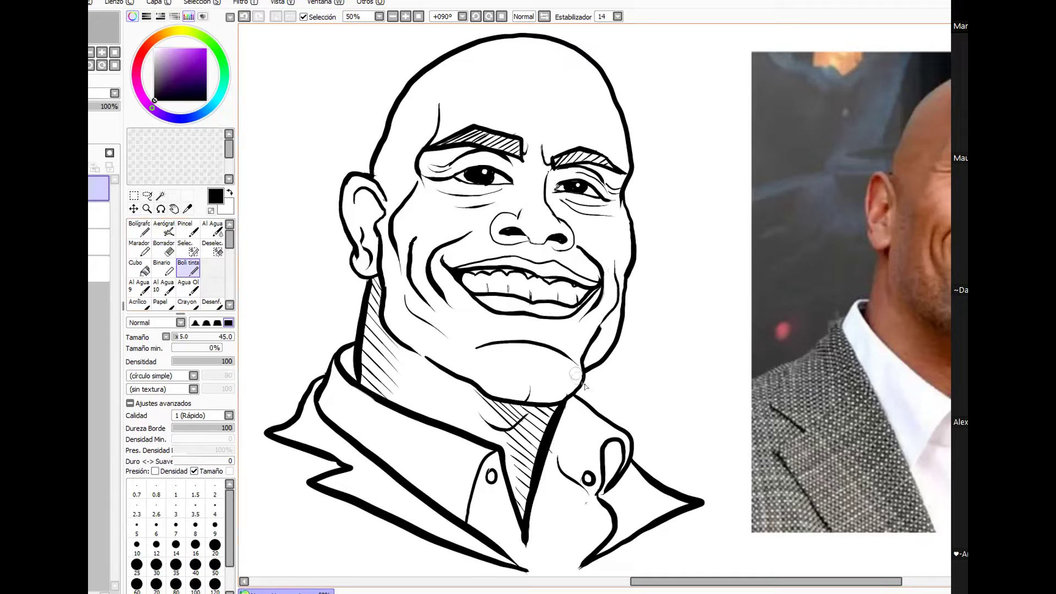
Hatch the upper and lower lips with thin diagonal lines.
left_click_drag(465, 266, 584, 275)
left_click_drag(482, 294, 509, 314)
left_click_drag(490, 292, 526, 317)
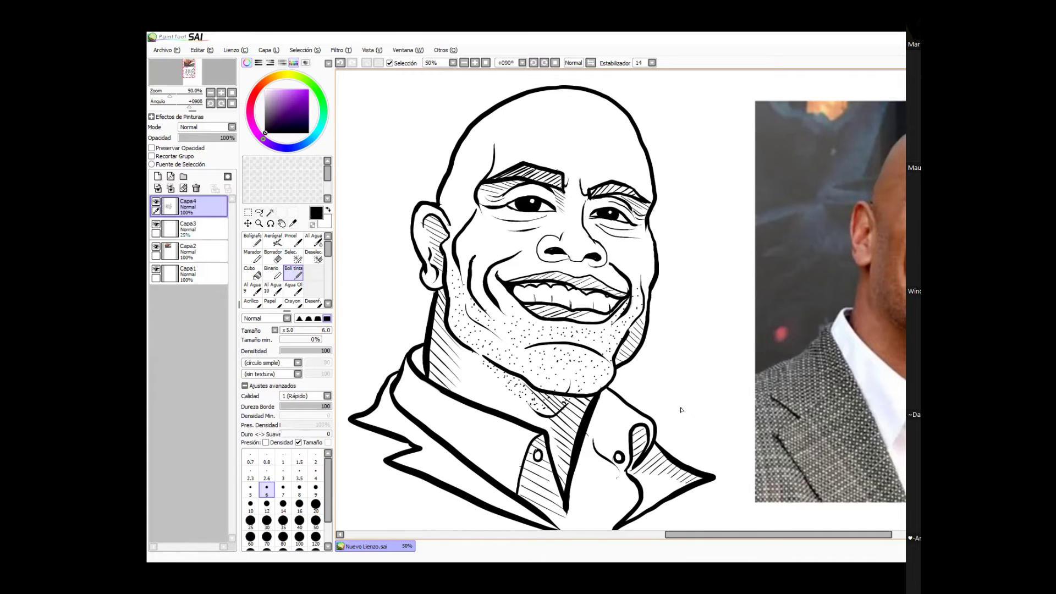
Close the bottom edge of the open shirt with a black outline between the lapels.
left_click_drag(681, 410, 685, 398)
right_click(572, 508)
mouse_move(572, 508)
left_mouse_down()
mouse_move(570, 495)
mouse_move(571, 519)
mouse_move(617, 518)
left_mouse_up()
key("x")
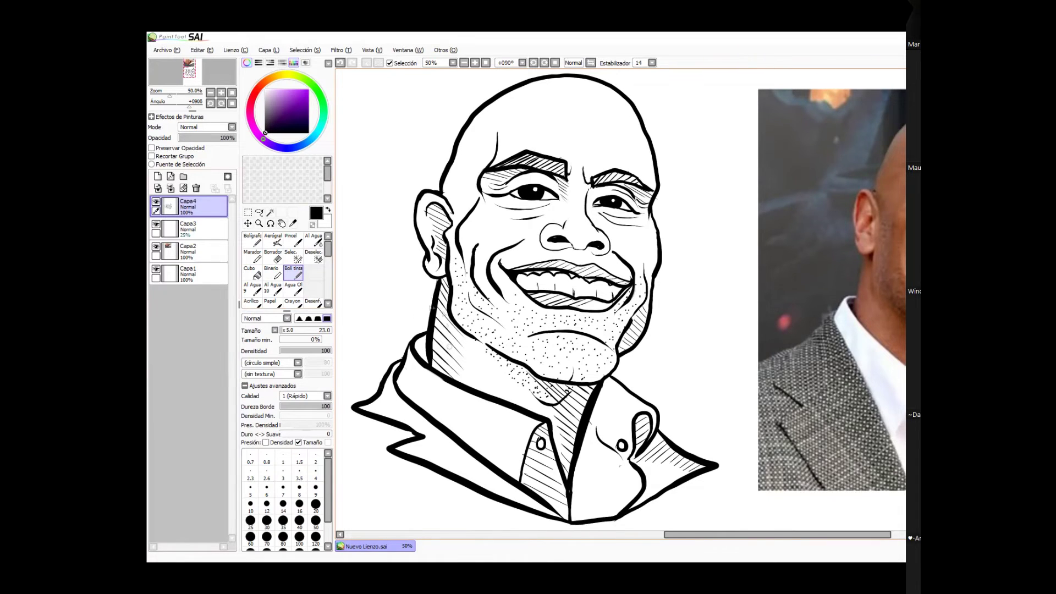
Hatch both jacket lapels and cross-hatch the shadows on the neck and far jaw.
left_click_drag(425, 445, 535, 503)
left_click_drag(547, 387, 581, 455)
left_click_drag(694, 464, 643, 472)
left_click_drag(626, 334, 636, 362)
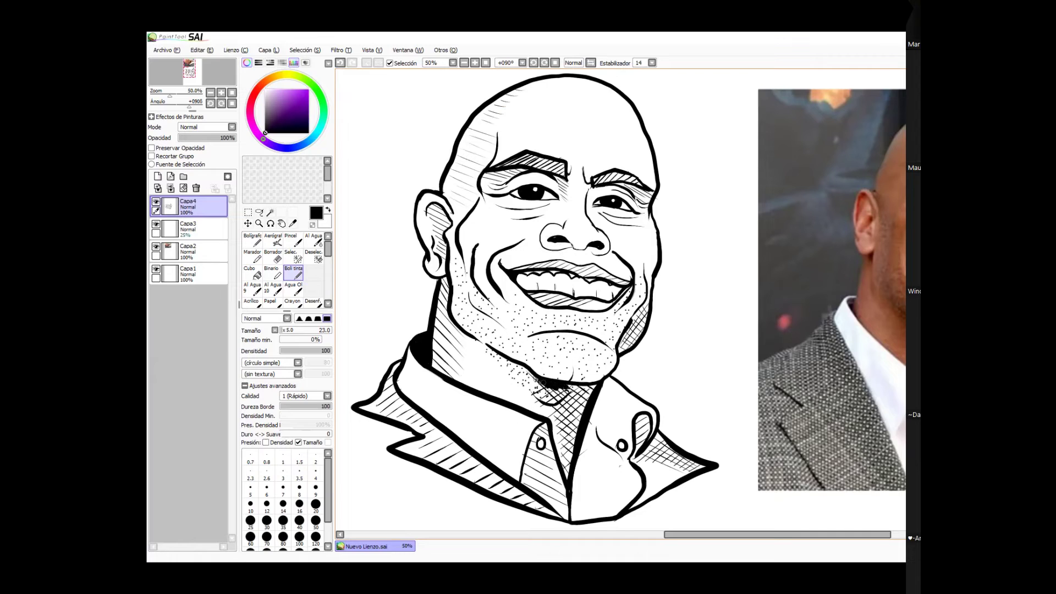
mouse_move(558, 393)
left_mouse_down()
mouse_move(594, 387)
mouse_move(528, 375)
mouse_move(493, 353)
left_mouse_up()
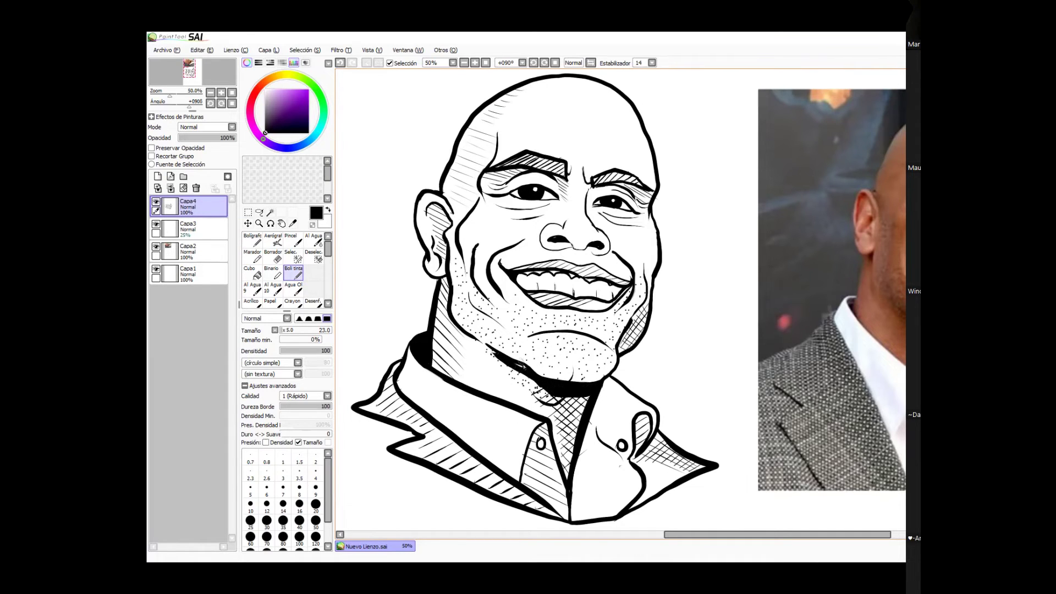
key("ctrl+z")
key("ctrl+z")
key("ctrl+z")
key("ctrl+z")
key("ctrl+z")
Blacken the inside of the collar, then cross-hatch both lapels and hatch the shirt front.
left_click_drag(424, 338, 420, 350)
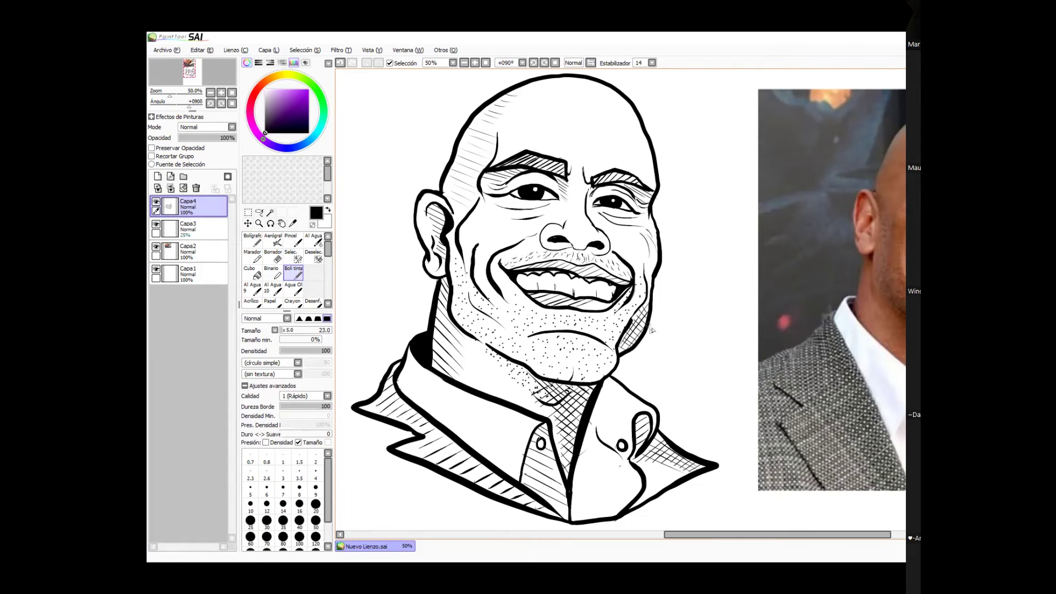
left_click_drag(387, 378, 405, 402)
mouse_move(385, 388)
left_mouse_down()
mouse_move(430, 439)
mouse_move(418, 433)
left_mouse_up()
mouse_move(371, 400)
left_mouse_down()
mouse_move(393, 418)
mouse_move(373, 415)
left_mouse_up()
left_click_drag(423, 421, 501, 490)
mouse_move(419, 432)
left_mouse_down()
mouse_move(495, 493)
mouse_move(418, 447)
mouse_move(407, 454)
mouse_move(523, 495)
mouse_move(511, 472)
left_mouse_up()
mouse_move(647, 464)
left_mouse_down()
mouse_move(665, 498)
mouse_move(650, 502)
mouse_move(681, 443)
mouse_move(694, 465)
left_mouse_up()
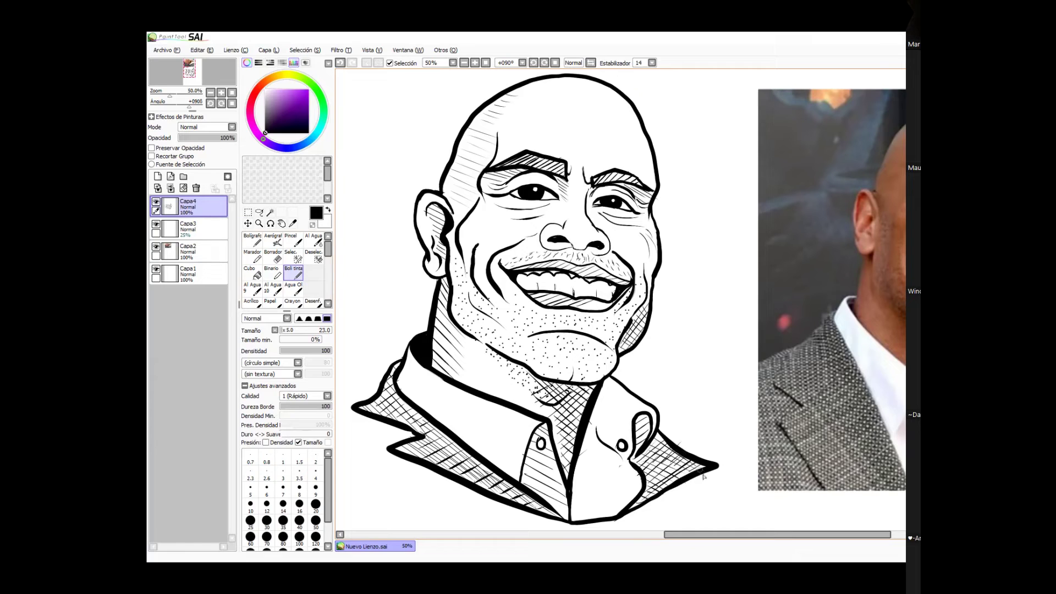
mouse_move(617, 398)
left_mouse_down()
mouse_move(583, 454)
mouse_move(575, 501)
mouse_move(626, 480)
left_mouse_up()
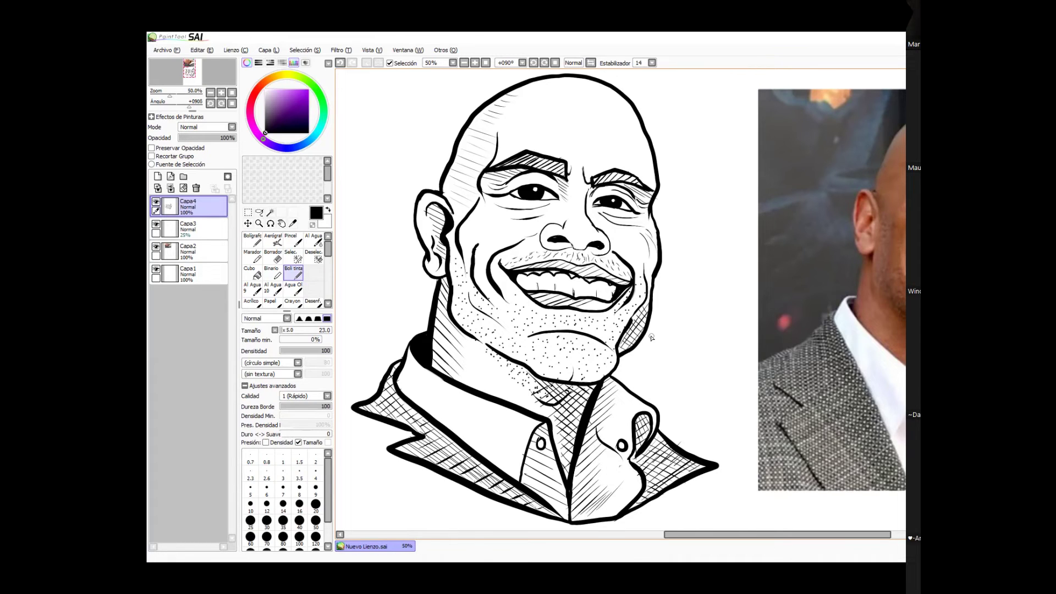
Clean up the skull outline from the crown down to the far temple with the eraser and ink pen.
key("e")
mouse_move(605, 83)
left_mouse_down()
mouse_move(653, 134)
mouse_move(654, 150)
left_mouse_up()
left_click_drag(596, 79, 663, 193)
key("e")
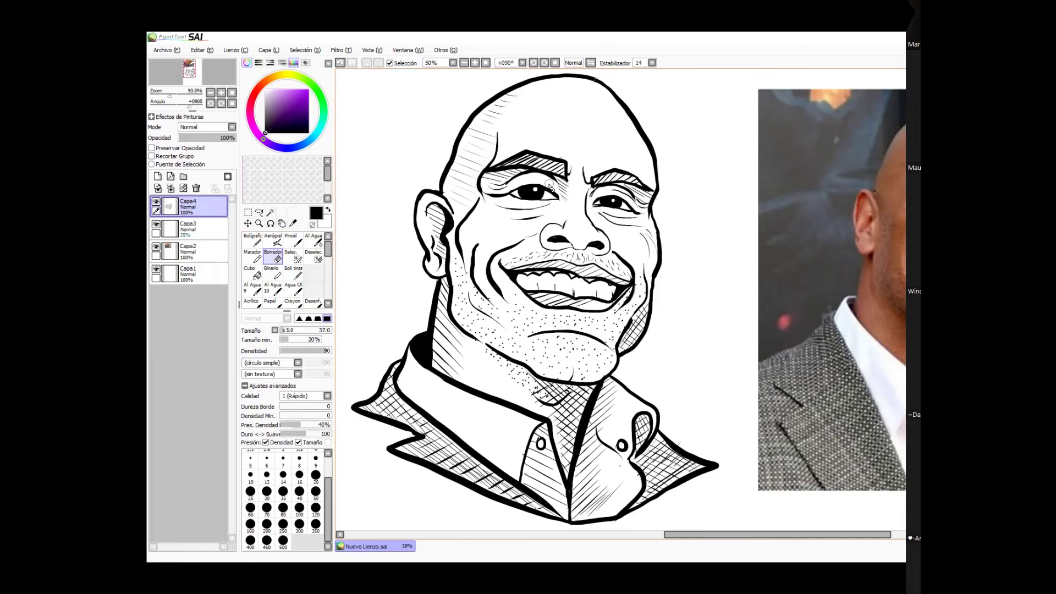
Create a new layer directly below the line art and begin painting the face in light peach.
left_click(198, 229)
left_click(158, 177)
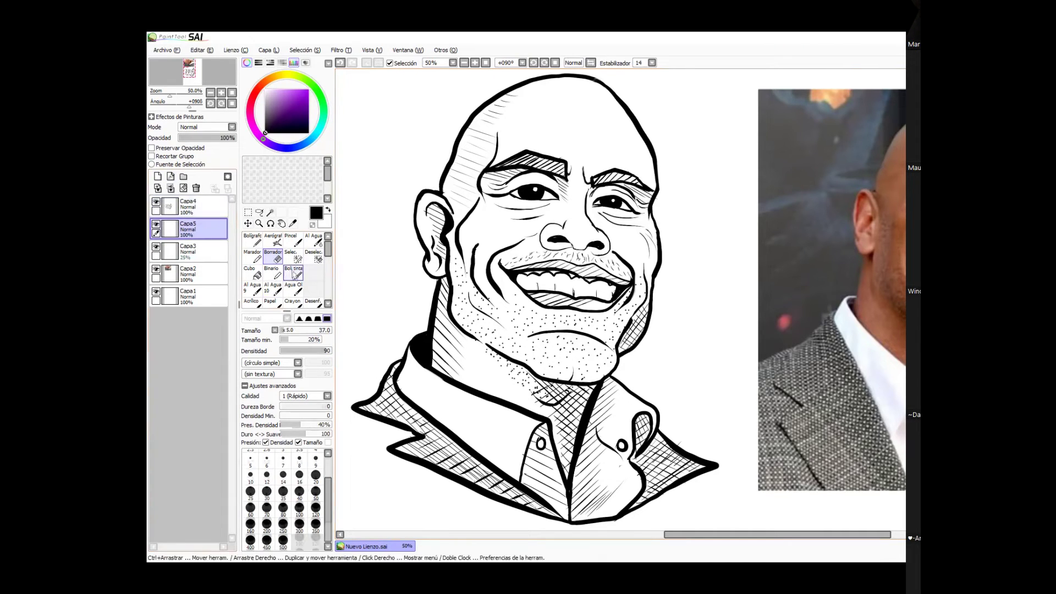
left_click(293, 273)
left_click(263, 83)
left_click(280, 89)
mouse_move(491, 234)
left_mouse_down()
mouse_move(476, 210)
mouse_move(520, 220)
left_mouse_up()
Fill the background layer Capa1 with medium gray.
left_click(198, 297)
left_click(252, 273)
left_click(266, 110)
left_click(388, 159)
Paint peach skin over the near half of the head, the nose and the near cheek on layer Capa5.
left_click(198, 229)
left_click(294, 273)
right_click(476, 204)
mouse_move(474, 175)
left_mouse_down()
mouse_move(489, 149)
mouse_move(475, 142)
mouse_move(448, 187)
mouse_move(495, 121)
mouse_move(531, 93)
mouse_move(572, 126)
mouse_move(578, 148)
mouse_move(503, 151)
mouse_move(512, 192)
mouse_move(545, 177)
mouse_move(526, 184)
mouse_move(561, 187)
mouse_move(569, 212)
mouse_move(525, 207)
mouse_move(544, 220)
mouse_move(506, 259)
mouse_move(555, 259)
mouse_move(572, 231)
mouse_move(578, 255)
mouse_move(591, 220)
mouse_move(576, 160)
mouse_move(586, 165)
mouse_move(585, 223)
left_mouse_up()
mouse_move(488, 280)
left_mouse_down()
mouse_move(555, 339)
mouse_move(483, 321)
mouse_move(456, 258)
mouse_move(459, 308)
mouse_move(464, 269)
left_mouse_up()
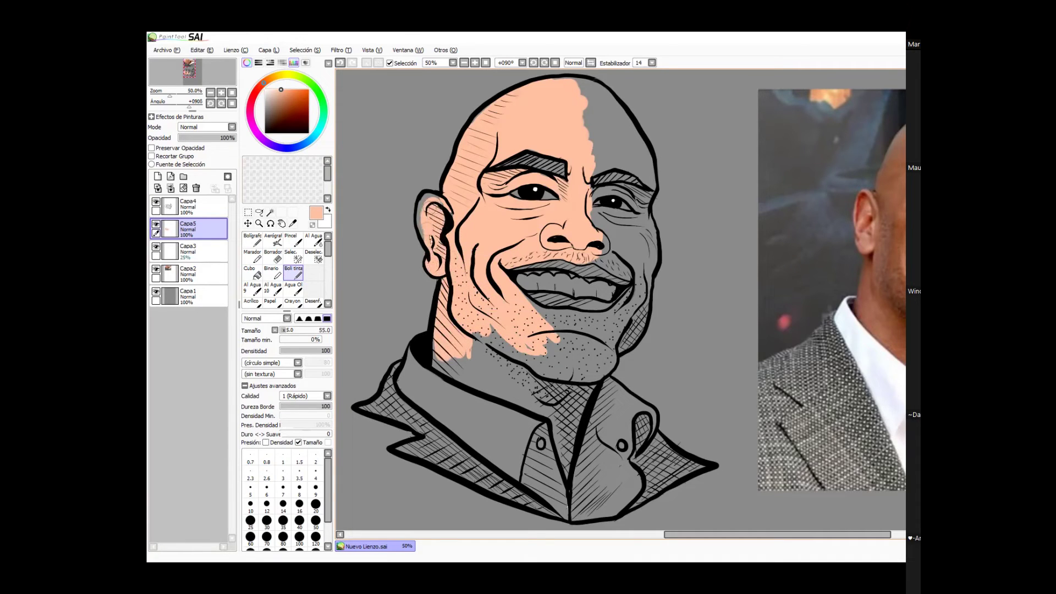
Extend the peach skin over the near jaw, the chin and the neck.
key("e")
key("e")
mouse_move(483, 336)
left_mouse_down()
mouse_move(484, 355)
mouse_move(443, 363)
mouse_move(515, 395)
mouse_move(542, 392)
left_mouse_up()
mouse_move(503, 290)
left_mouse_down()
mouse_move(553, 379)
mouse_move(528, 410)
mouse_move(549, 413)
left_mouse_up()
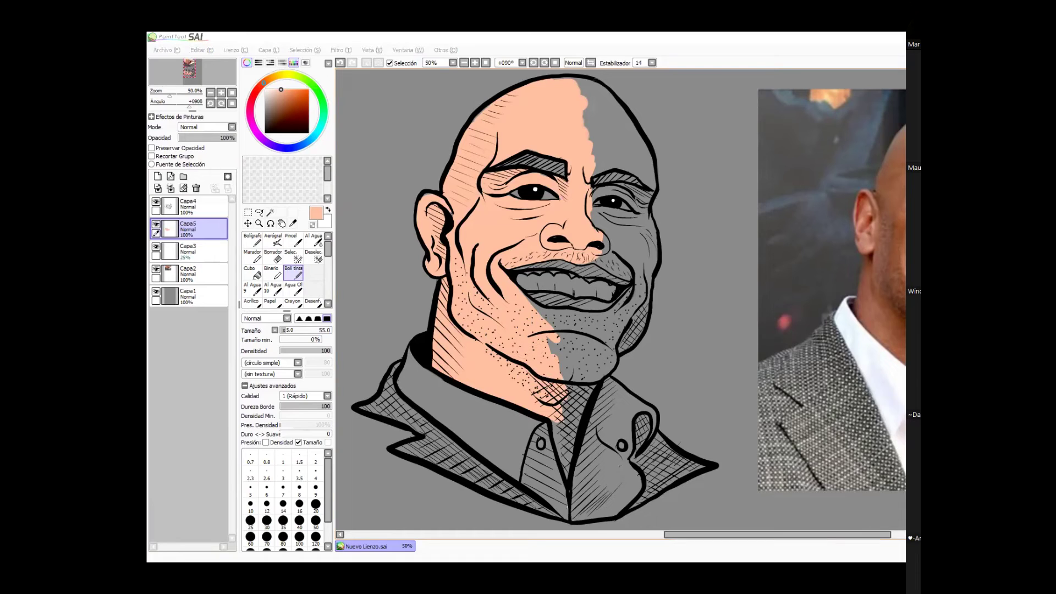
mouse_move(573, 351)
left_mouse_down()
mouse_move(553, 369)
mouse_move(587, 355)
mouse_move(522, 399)
left_mouse_up()
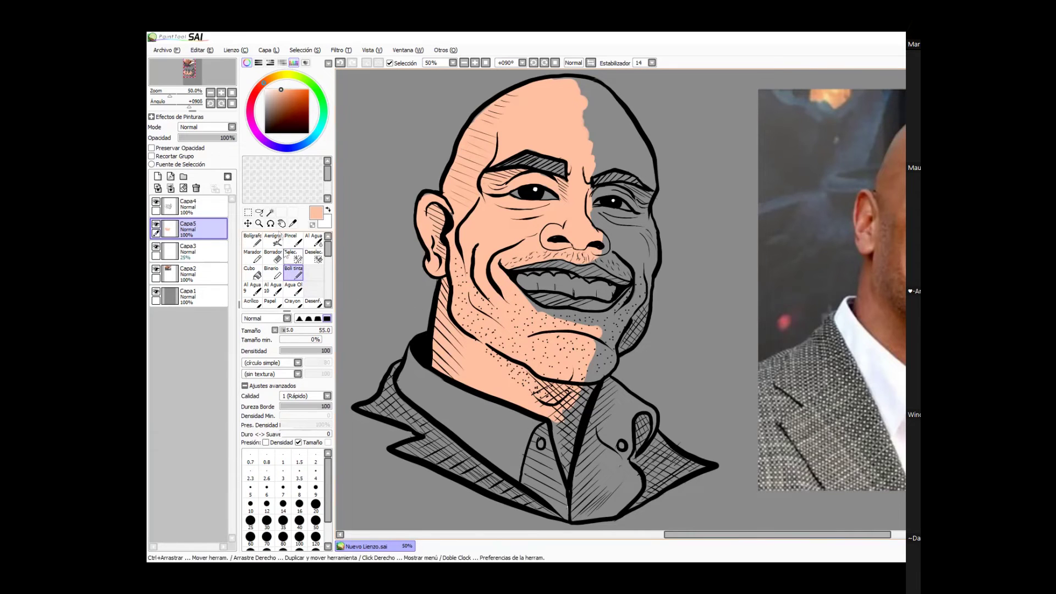
left_click(200, 206)
left_click(275, 132)
left_click(296, 147)
left_click(301, 107)
left_click_drag(457, 323, 463, 382)
key("ctrl+z")
mouse_move(439, 277)
left_mouse_down()
mouse_move(441, 386)
mouse_move(481, 458)
left_mouse_up()
key("ctrl+z")
key("ctrl+z")
key("ctrl+z")
Paint peach over the rest of the chin, the neck opening and the far cheek on layer Capa5.
left_click(201, 230)
right_click(536, 330)
mouse_move(542, 329)
left_mouse_down()
mouse_move(580, 322)
mouse_move(594, 369)
mouse_move(611, 357)
mouse_move(594, 319)
mouse_move(638, 308)
mouse_move(621, 350)
mouse_move(650, 264)
left_mouse_up()
mouse_move(583, 385)
left_mouse_down()
mouse_move(571, 410)
mouse_move(576, 375)
mouse_move(593, 376)
mouse_move(565, 452)
left_mouse_up()
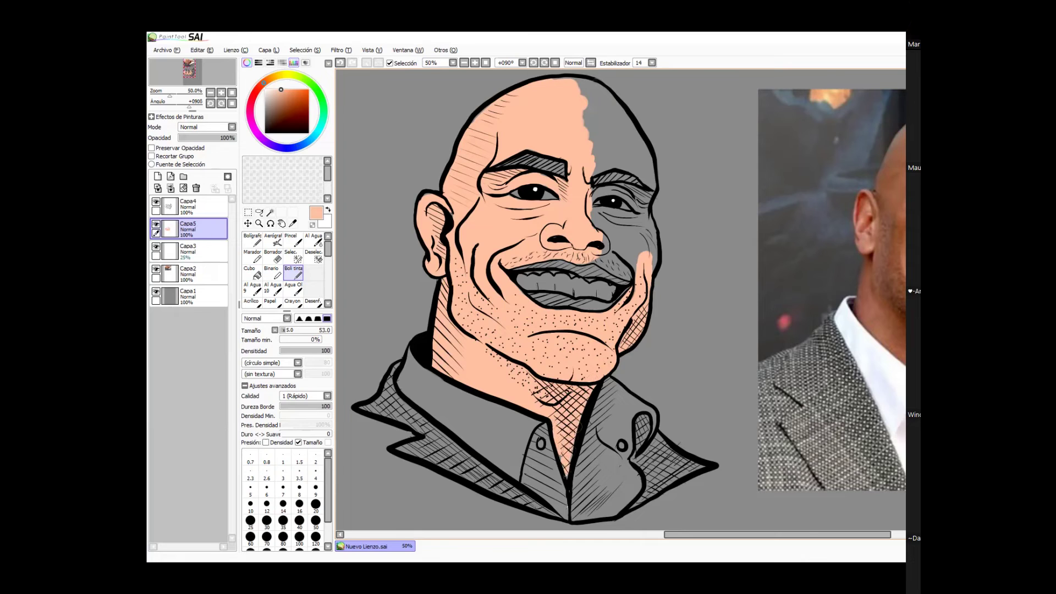
mouse_move(612, 252)
left_mouse_down()
mouse_move(602, 264)
mouse_move(622, 264)
mouse_move(616, 232)
mouse_move(628, 241)
left_mouse_up()
key("e")
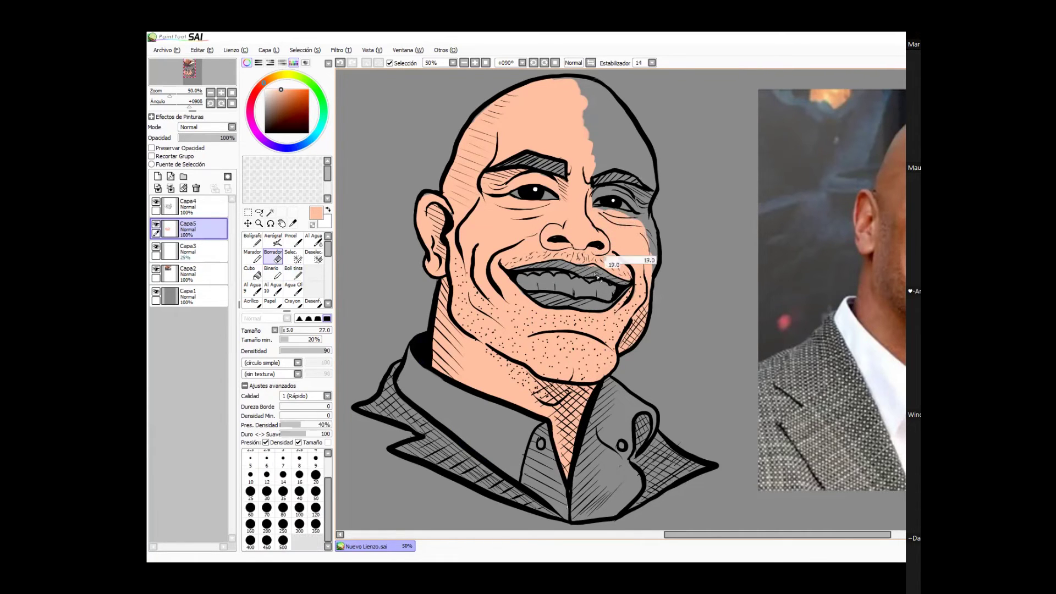
Finish the peach skin over the far forehead, around the far eye and along the temple.
left_click(293, 272)
mouse_move(606, 162)
left_mouse_down()
mouse_move(597, 166)
mouse_move(600, 110)
mouse_move(567, 80)
mouse_move(619, 121)
mouse_move(634, 166)
mouse_move(644, 152)
mouse_move(652, 179)
left_mouse_up()
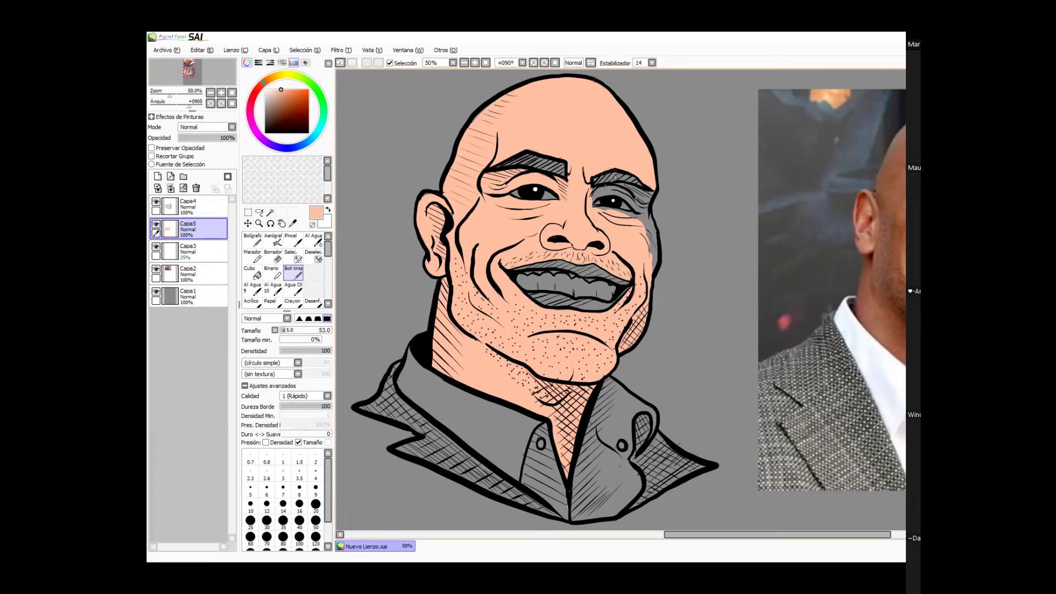
mouse_move(597, 194)
left_mouse_down()
mouse_move(634, 197)
mouse_move(615, 189)
mouse_move(630, 218)
mouse_move(594, 215)
mouse_move(655, 226)
left_mouse_up()
key("e")
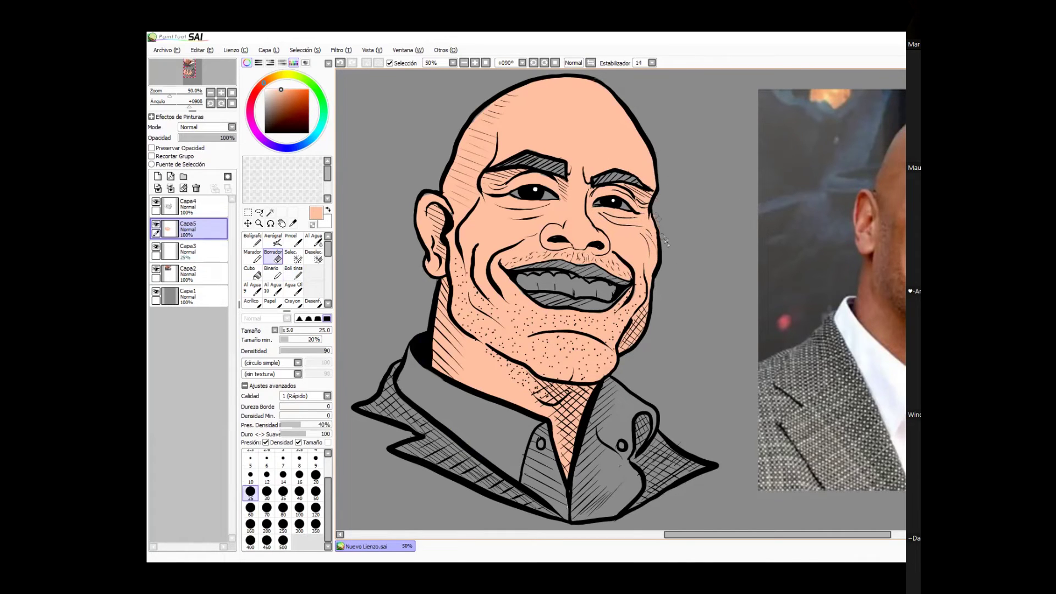
Create a new layer below the skin layer and paint the teeth and eyes white.
left_click(198, 252)
left_click(158, 177)
left_click(293, 273)
right_click(535, 190)
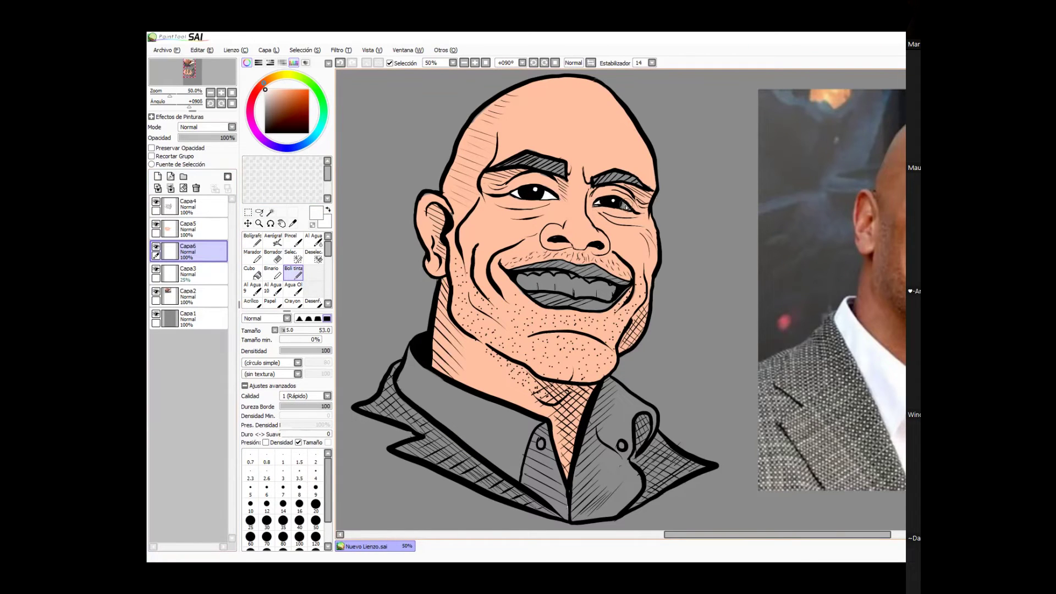
mouse_move(560, 286)
left_mouse_down()
mouse_move(520, 281)
mouse_move(595, 288)
left_mouse_up()
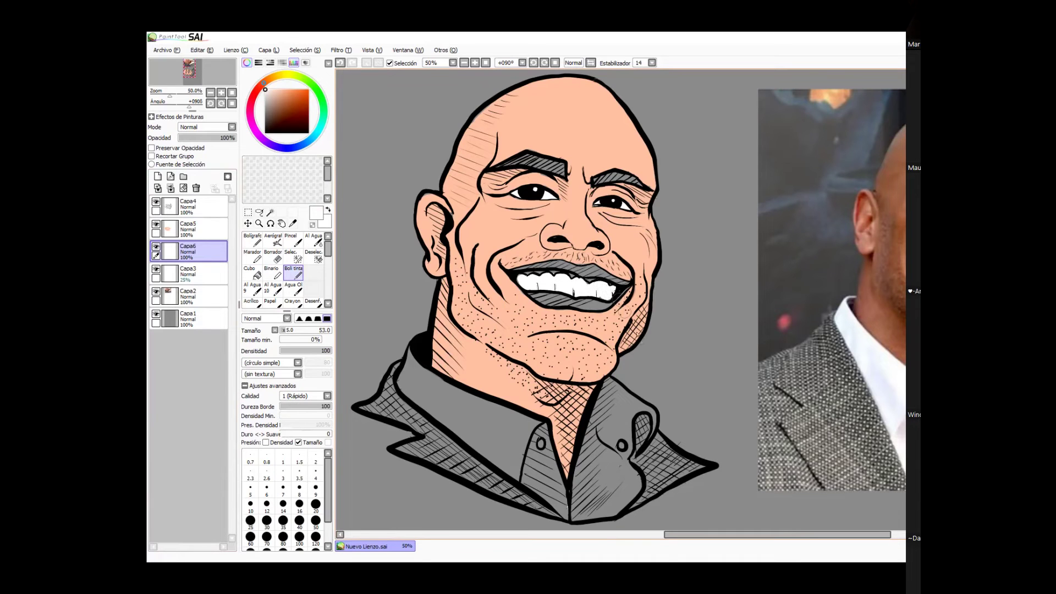
Select the shirt's enclosed areas with the Magic Wand on the line art layer Capa4.
left_click(198, 229)
left_click(270, 213)
left_click(473, 415)
key("ctrl+d")
left_click(198, 207)
left_click(479, 418)
left_click(551, 461)
left_click(589, 426)
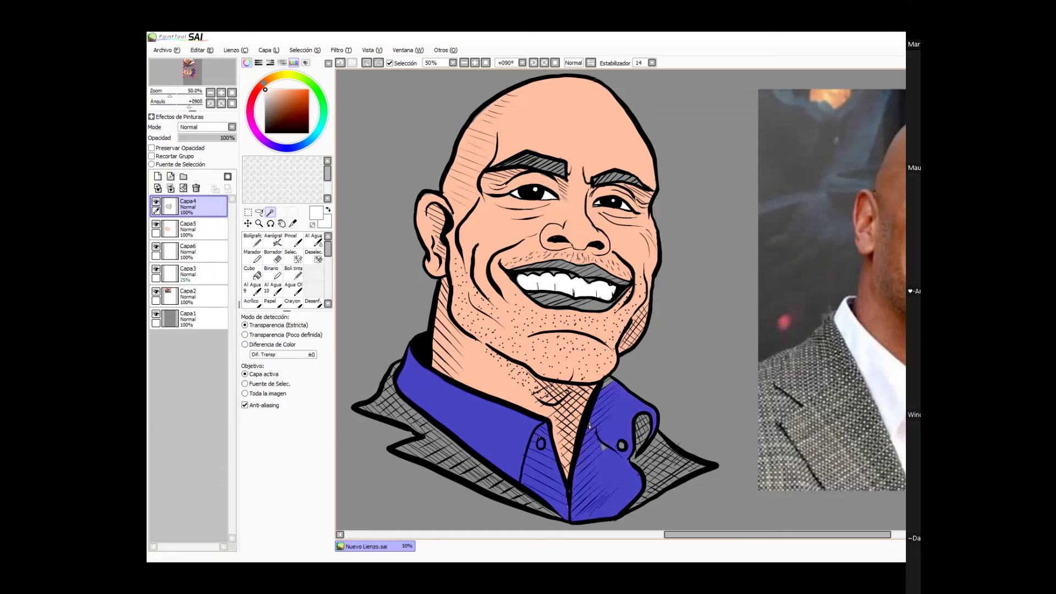
Add the remaining gaps around the far collar to the selection with the selection brush, undoing stray strokes.
left_click(293, 257)
mouse_move(644, 421)
left_mouse_down()
mouse_move(655, 443)
mouse_move(641, 488)
mouse_move(666, 485)
left_mouse_up()
key("ctrl+z")
key("ctrl+z")
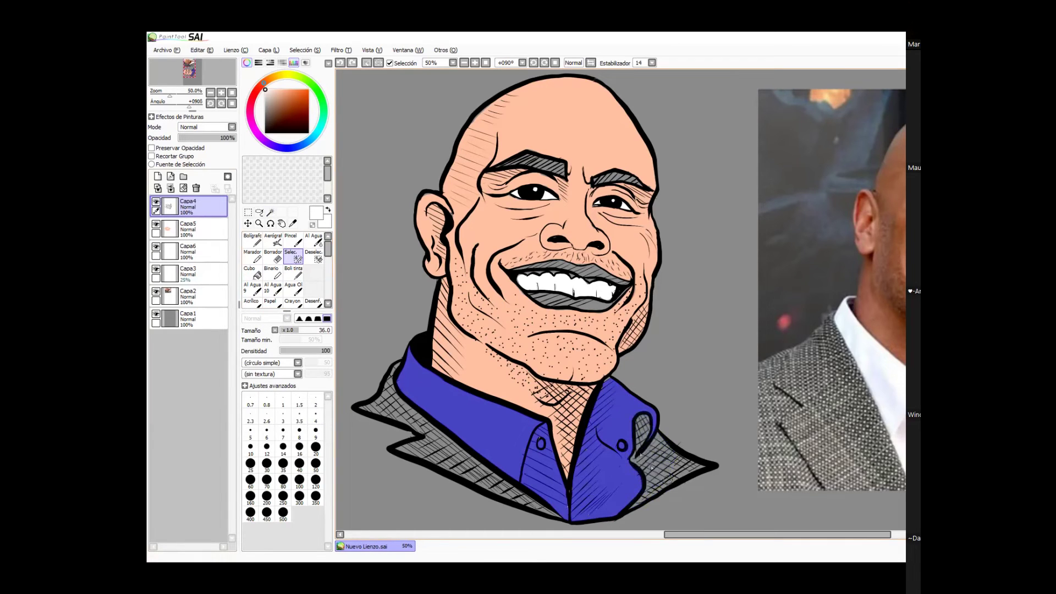
left_click_drag(640, 435, 631, 464)
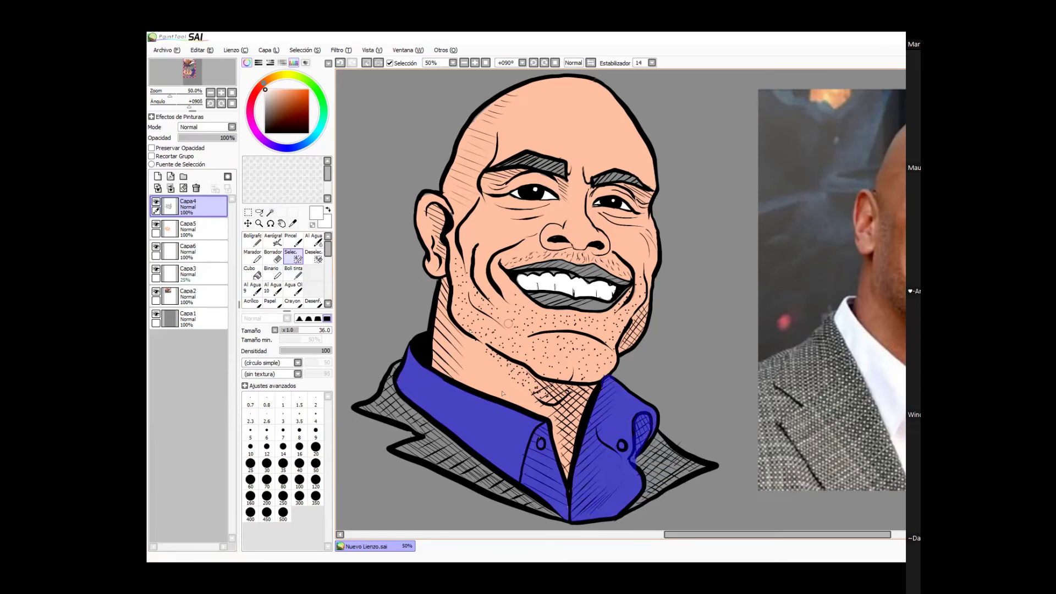
Create a new layer above the skin layer, fill the selected shirt with white, and clear the selection.
left_click(192, 228)
left_click(158, 176)
left_click(253, 273)
left_click(489, 430)
left_click(613, 467)
key("ctrl+d")
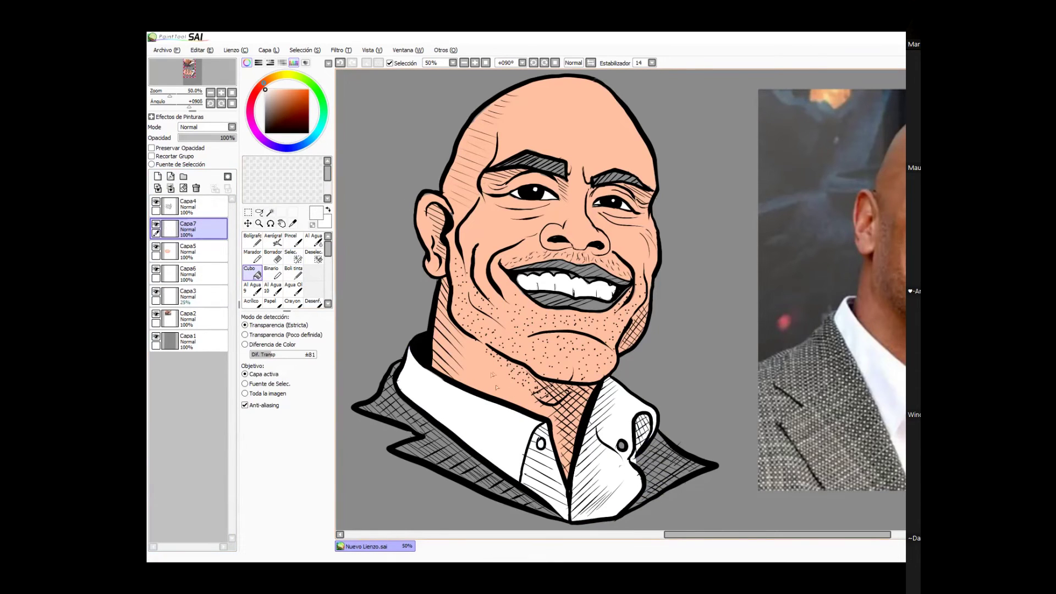
Paint the upper and lower lips with the sampled peach skin color on layer Capa5.
left_click(193, 252)
left_click(294, 273)
right_click(515, 245)
mouse_move(533, 269)
left_mouse_down()
mouse_move(559, 261)
mouse_move(631, 285)
mouse_move(597, 304)
mouse_move(548, 296)
mouse_move(573, 294)
left_mouse_up()
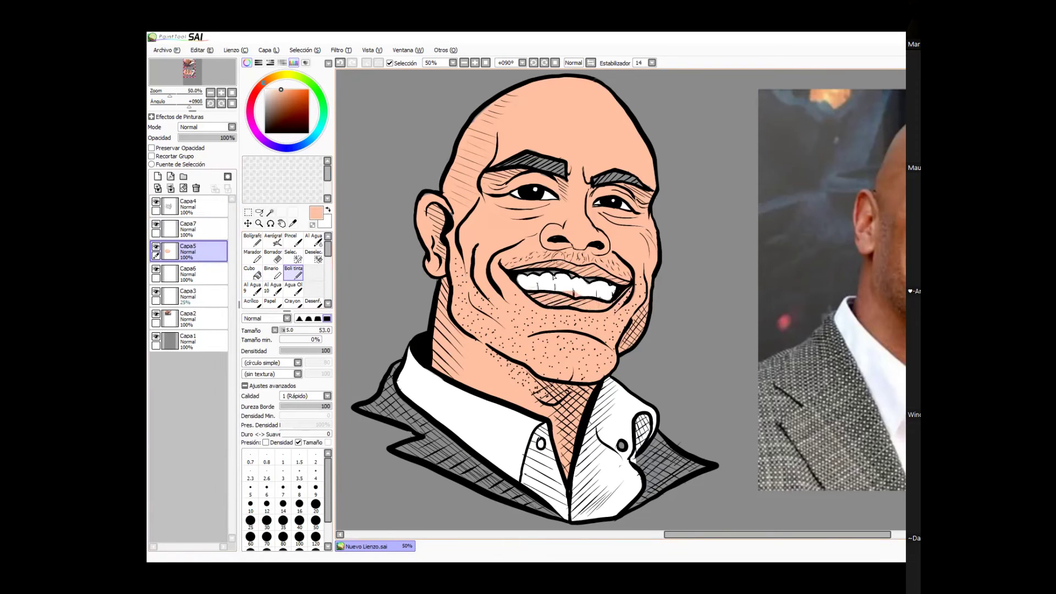
Add a new layer above the skin layer and clip it to that layer.
key("e")
left_click(158, 177)
left_click(152, 157)
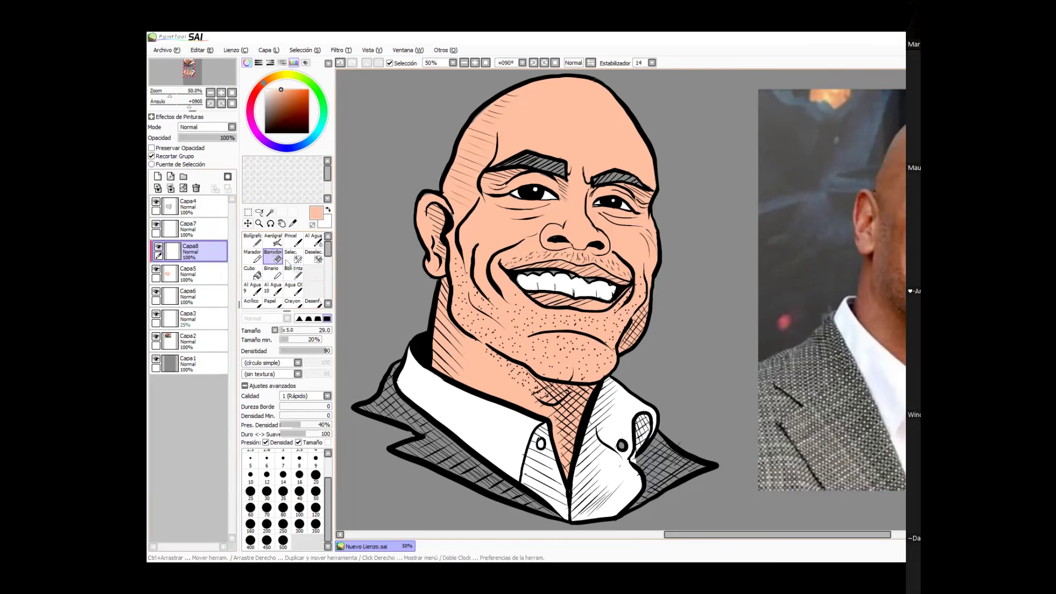
Paint the upper and lower lips muted red with the ink pen on the clipped layer Capa8.
left_click(293, 273)
left_click(256, 91)
left_click(283, 110)
mouse_move(545, 264)
left_mouse_down()
mouse_move(520, 269)
mouse_move(626, 280)
left_mouse_up()
key("ctrl+z")
left_click(254, 95)
left_click(281, 100)
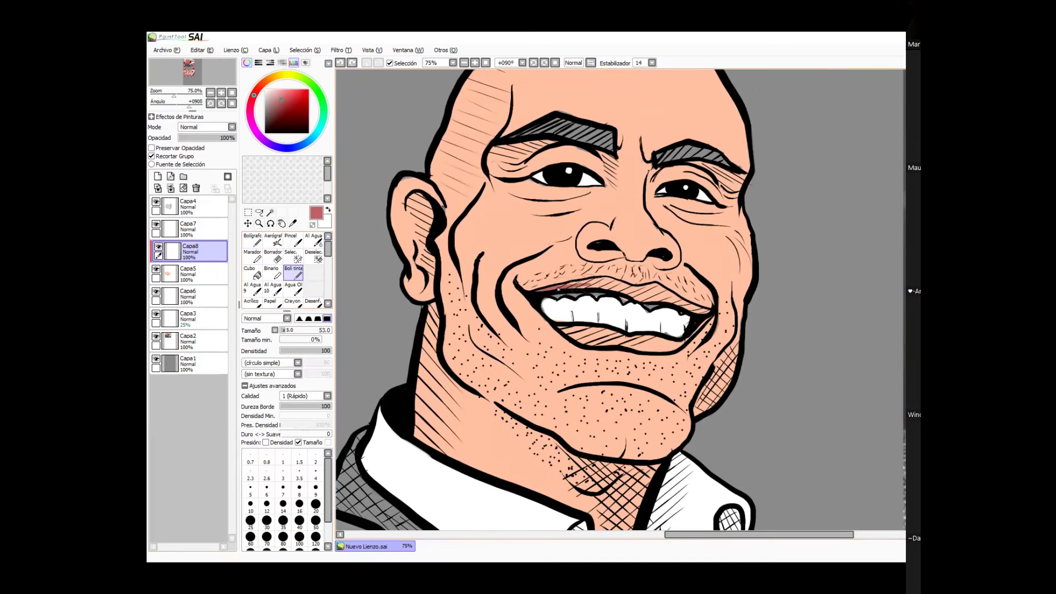
mouse_move(556, 286)
left_mouse_down()
mouse_move(611, 283)
mouse_move(704, 309)
left_mouse_up()
left_click_drag(555, 330, 690, 344)
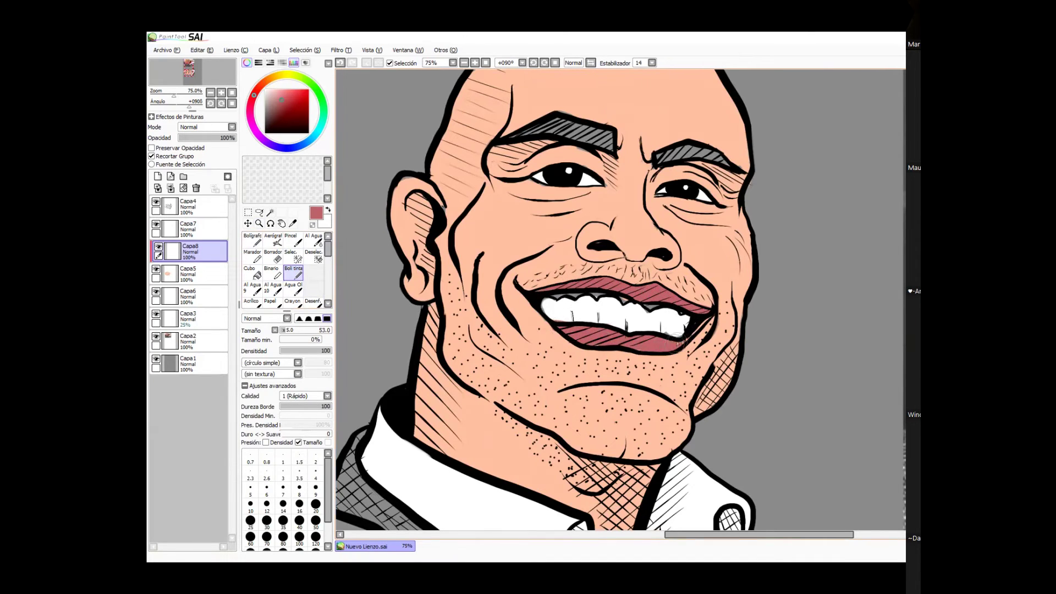
key("ctrl+u")
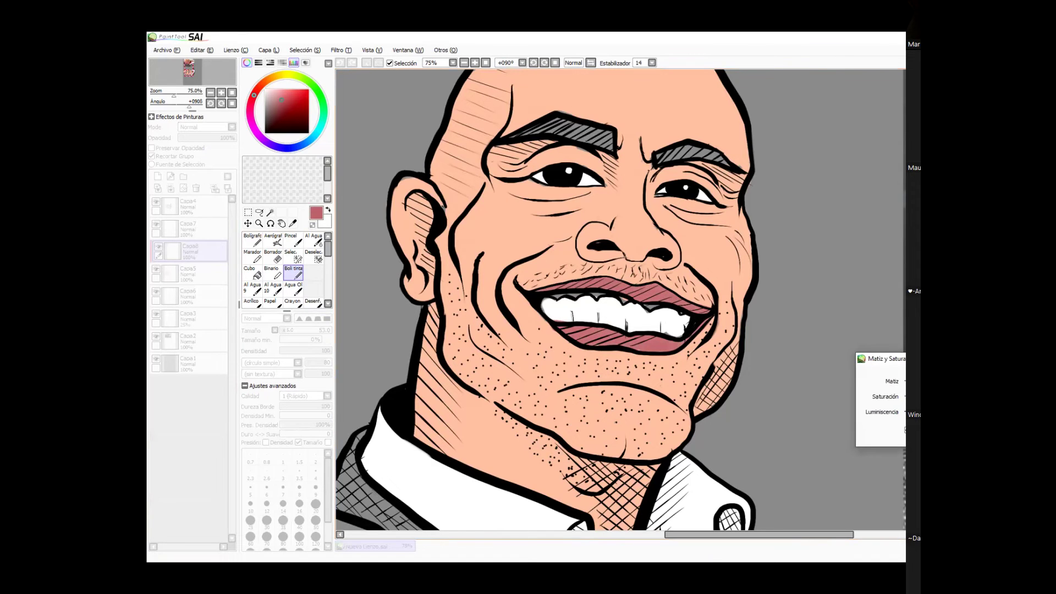
key("Return")
Create a new layer above the shirt layer Capa7 and paint both eyebrows dark brown.
left_click(203, 274)
left_click(203, 228)
left_click(158, 177)
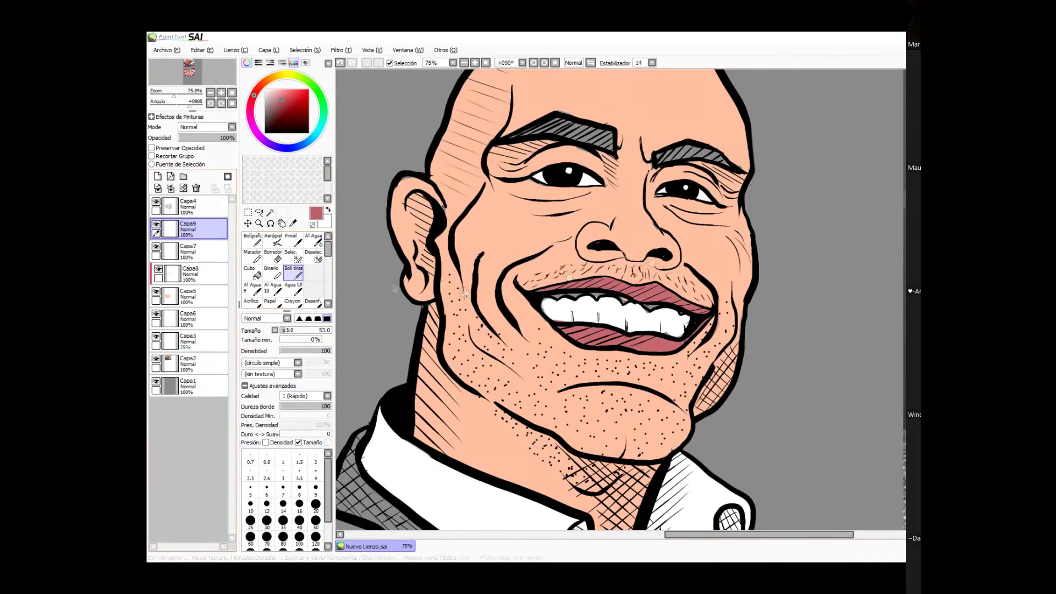
left_click_drag(716, 275, 553, 298)
left_click_drag(495, 275, 648, 317)
left_click(269, 78)
left_click(277, 118)
key("ctrl+z")
mouse_move(496, 201)
left_mouse_down()
mouse_move(542, 189)
mouse_move(602, 201)
left_mouse_up()
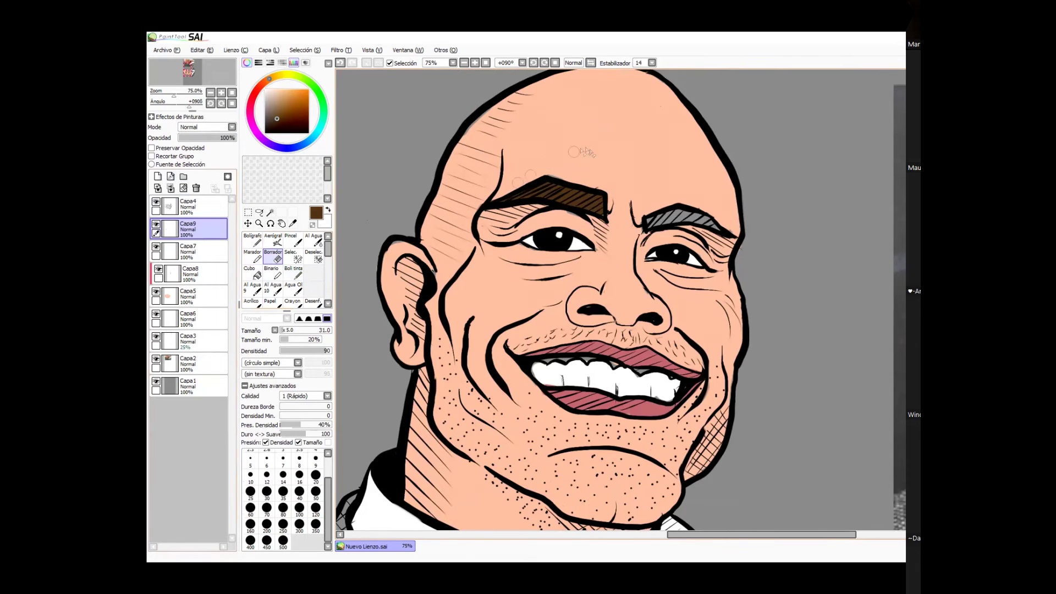
scroll(625, 230, "right", 1)
mouse_move(622, 220)
left_mouse_down()
mouse_move(672, 213)
mouse_move(692, 226)
left_mouse_up()
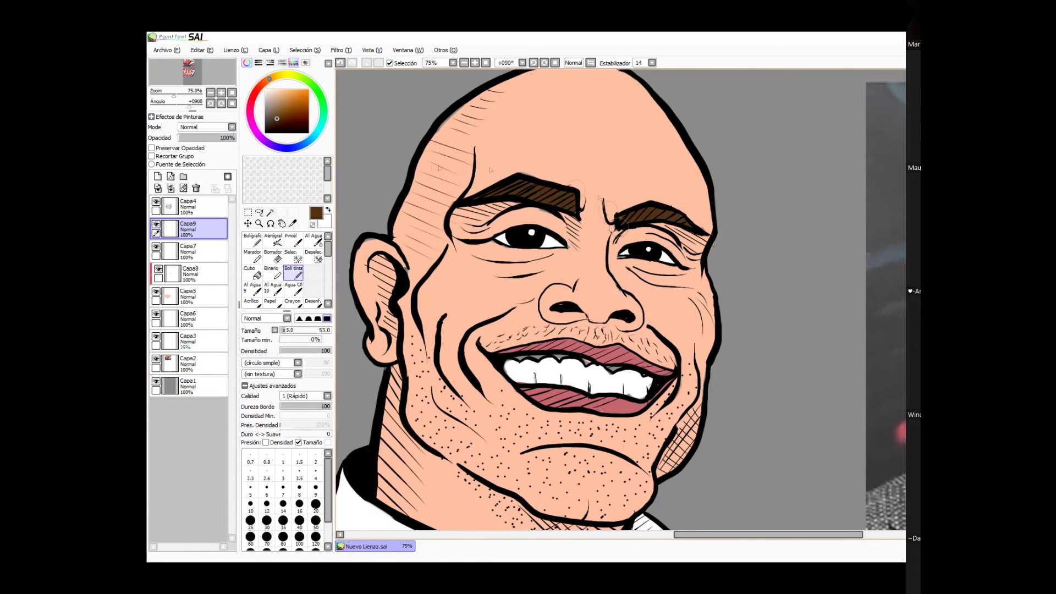
Adjust the hue and saturation of the eyebrow layer Capa9 to a duller, greyer brown.
left_click(673, 279, "ctrl+alt")
left_click_drag(903, 385, 854, 323)
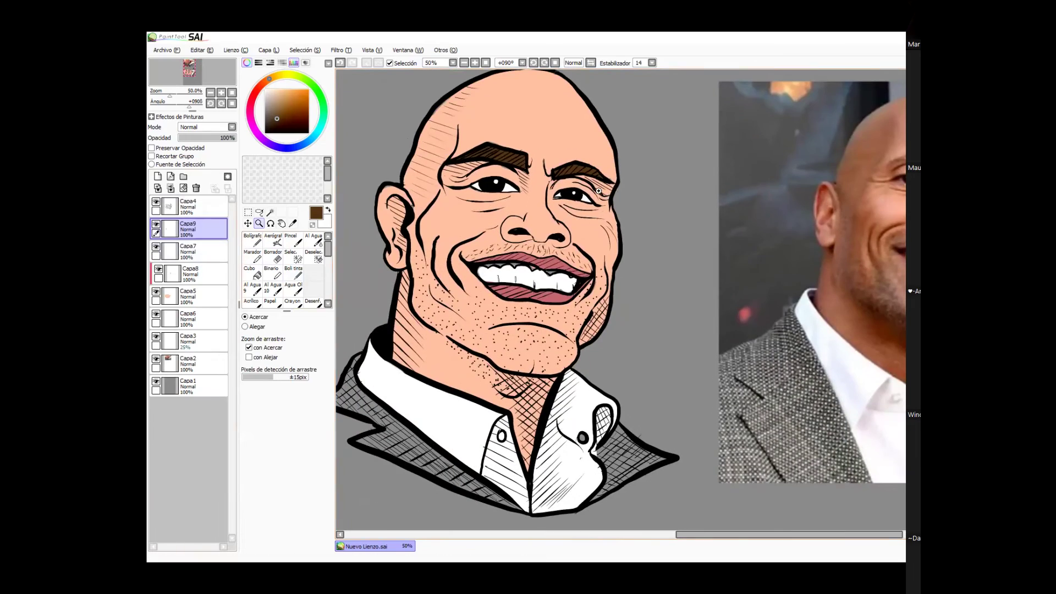
key("ctrl+u")
key("Return")
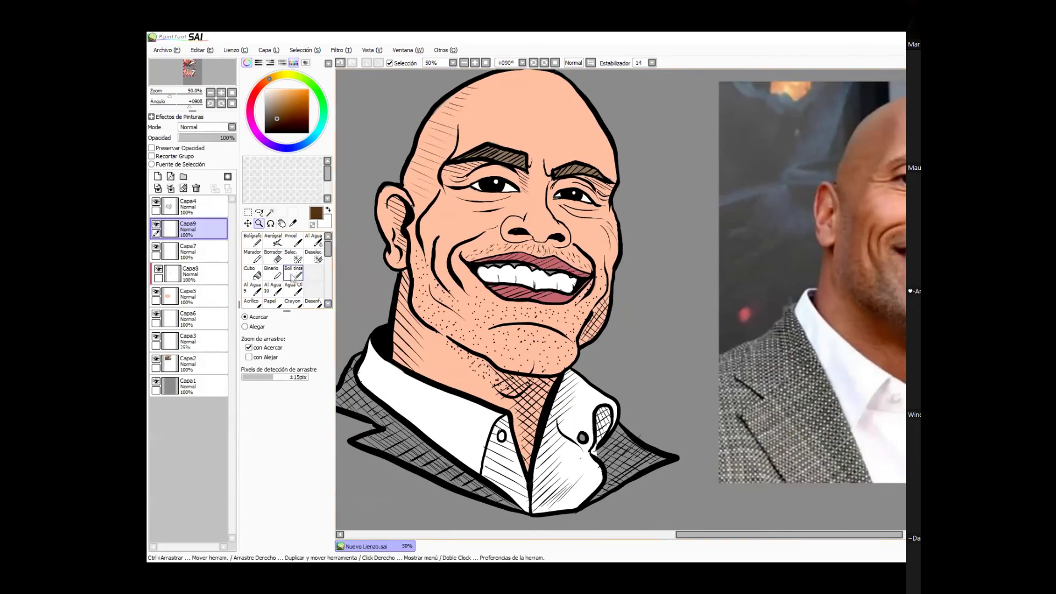
left_click_drag(681, 203, 708, 206)
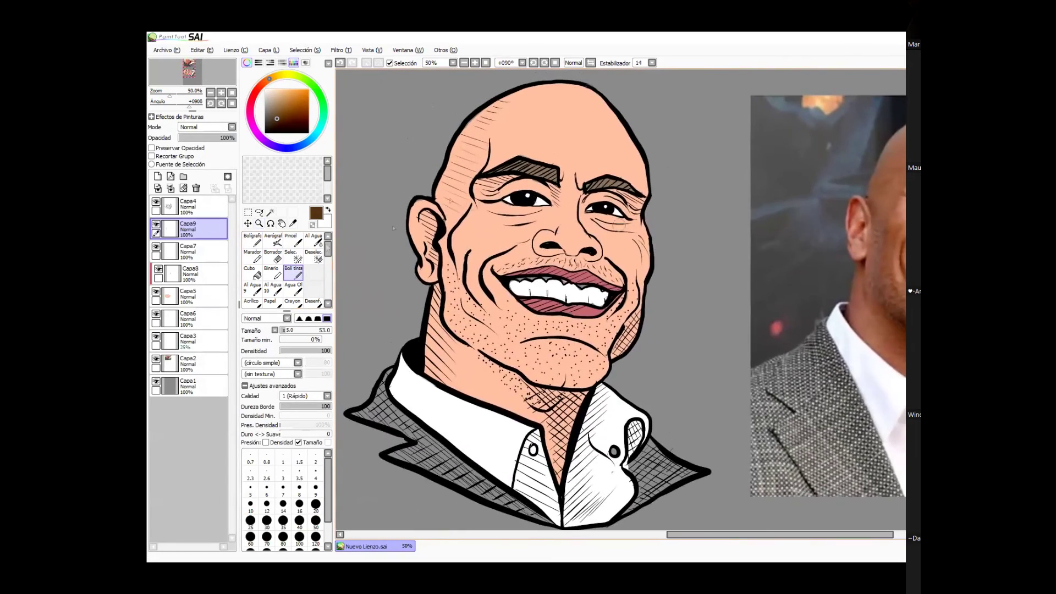
Add a clipped layer directly above skin layer Capa5 and shade the ear, the cheek fold and the underside of the nose tan brown.
left_click(777, 305, "ctrl+alt")
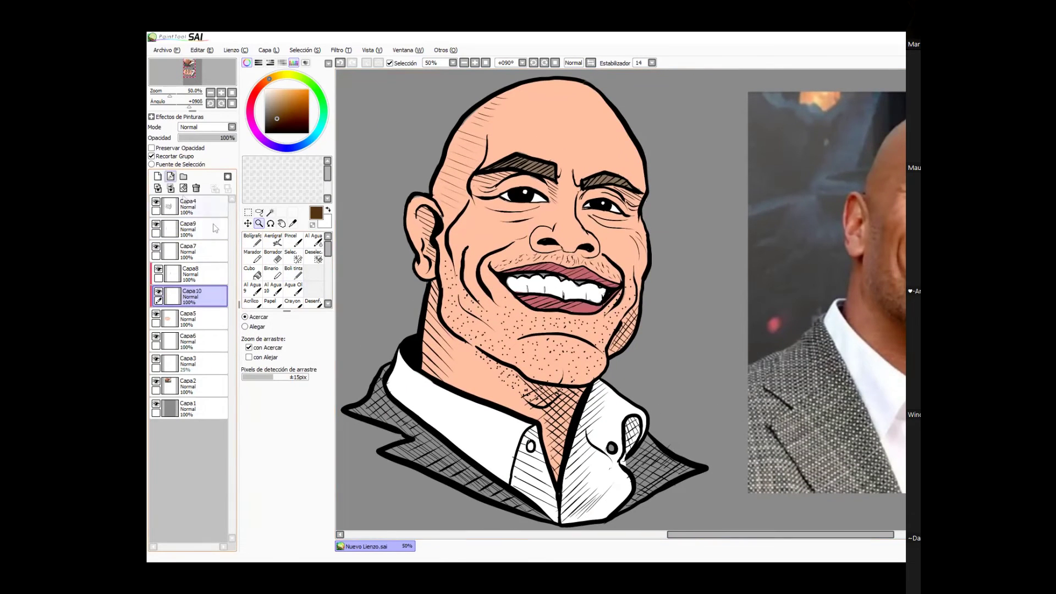
left_click(284, 98)
left_click_drag(420, 217, 426, 224)
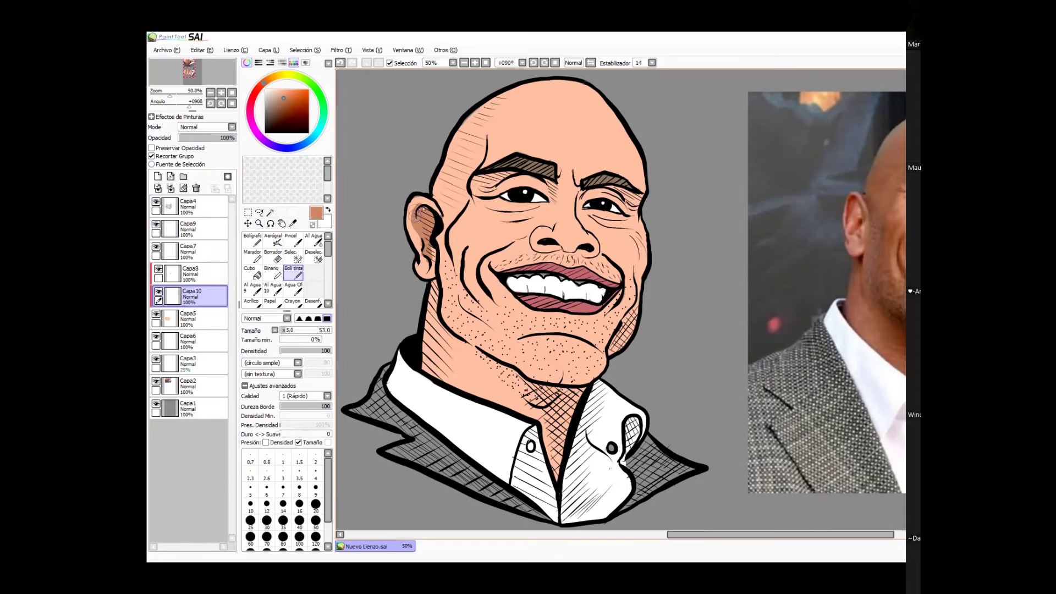
left_click_drag(505, 248, 486, 282)
mouse_move(561, 252)
left_mouse_down()
mouse_move(535, 246)
mouse_move(582, 256)
left_mouse_up()
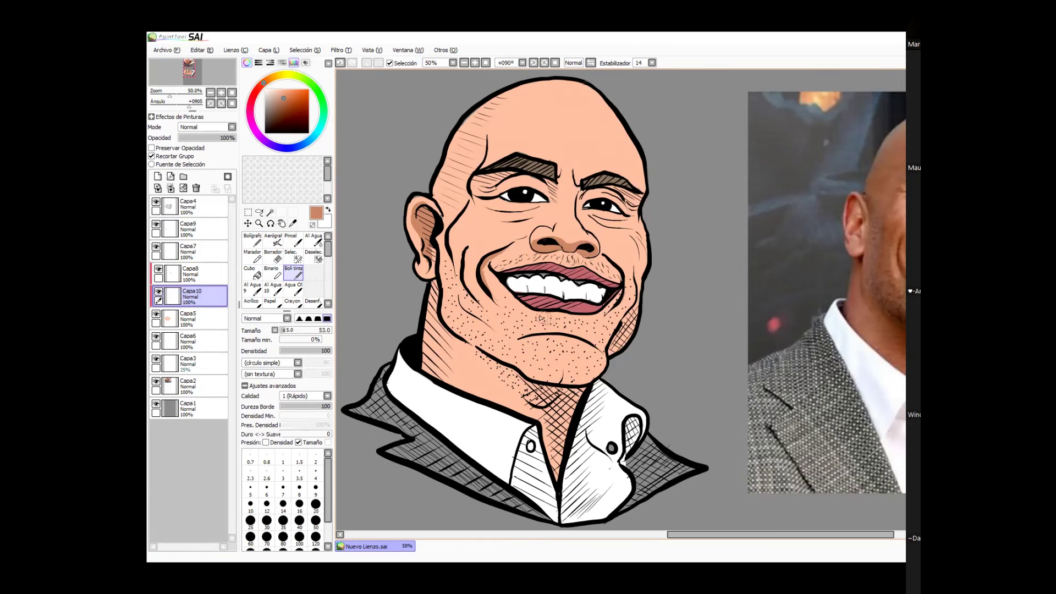
Shade the chin, jaw, side of the head, nose bridge, eye areas, upper lip area and neck in tan brown with the ink pen.
mouse_move(556, 317)
left_mouse_down()
mouse_move(531, 318)
mouse_move(596, 321)
mouse_move(551, 323)
left_mouse_up()
key("ctrl+z")
mouse_move(551, 362)
left_mouse_down()
mouse_move(567, 374)
mouse_move(599, 367)
mouse_move(637, 308)
mouse_move(641, 256)
mouse_move(600, 344)
mouse_move(619, 283)
left_mouse_up()
mouse_move(542, 330)
left_mouse_down()
mouse_move(503, 360)
mouse_move(480, 309)
mouse_move(479, 344)
mouse_move(452, 287)
mouse_move(446, 301)
mouse_move(457, 358)
mouse_move(478, 385)
mouse_move(443, 236)
mouse_move(470, 146)
mouse_move(441, 176)
mouse_move(481, 154)
mouse_move(482, 105)
mouse_move(508, 93)
left_mouse_up()
mouse_move(554, 216)
left_mouse_down()
mouse_move(550, 190)
mouse_move(557, 209)
left_mouse_up()
mouse_move(545, 189)
left_mouse_down()
mouse_move(501, 184)
mouse_move(495, 192)
mouse_move(512, 179)
mouse_move(486, 188)
mouse_move(504, 175)
mouse_move(478, 178)
left_mouse_up()
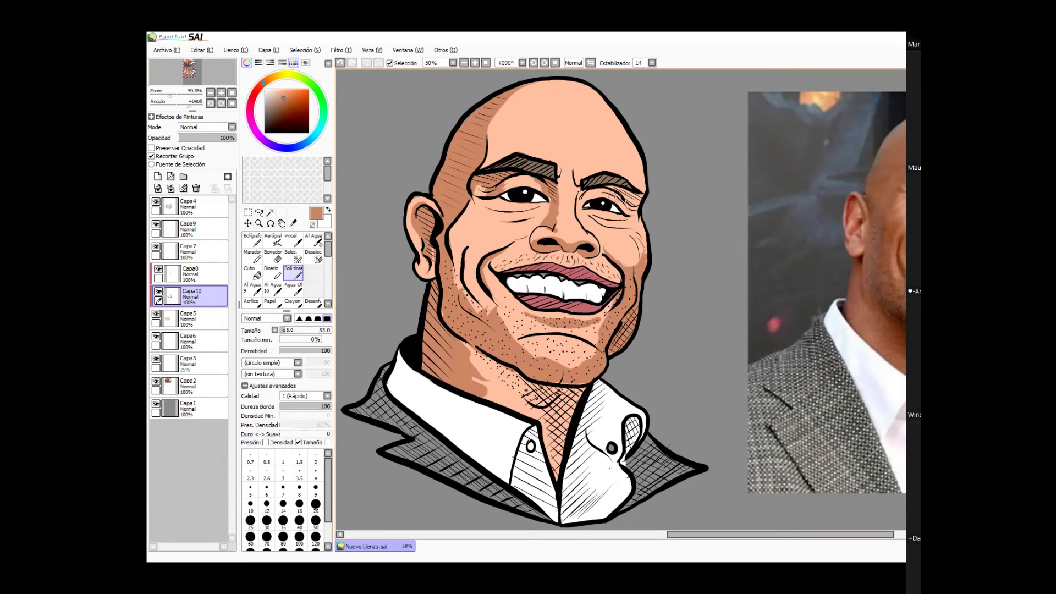
mouse_move(582, 199)
left_mouse_down()
mouse_move(626, 193)
mouse_move(637, 206)
left_mouse_up()
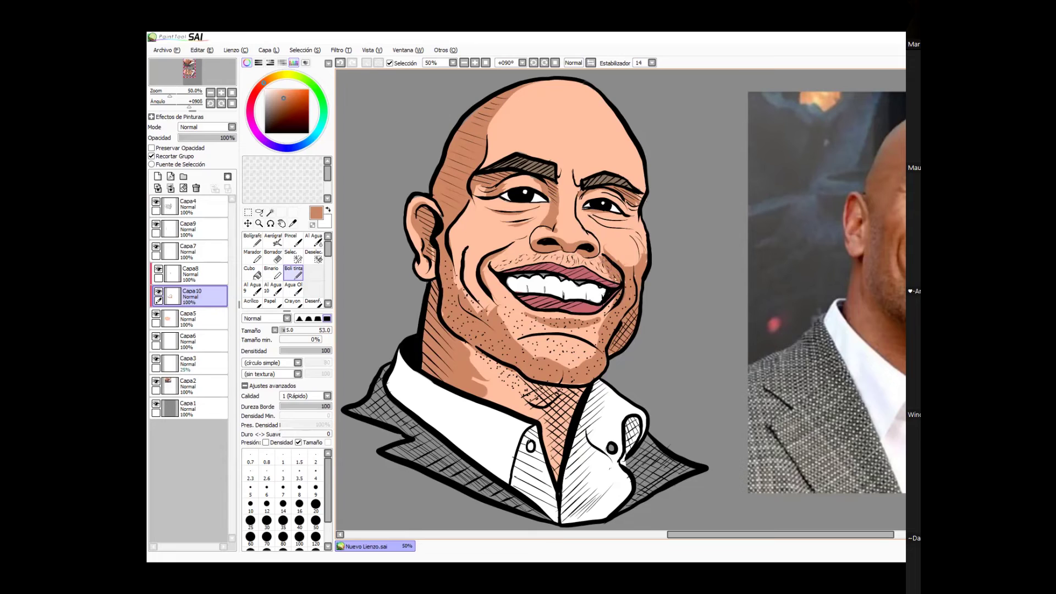
mouse_move(501, 265)
left_mouse_down()
mouse_move(572, 258)
mouse_move(606, 272)
left_mouse_up()
mouse_move(556, 411)
left_mouse_down()
mouse_move(537, 390)
mouse_move(561, 467)
mouse_move(549, 416)
left_mouse_up()
Soften the tan shading on the chin, jaw, neck and head with the Desenf blending brush at size 75.
left_click(313, 302)
key("[")
mouse_move(550, 350)
left_mouse_down()
mouse_move(570, 363)
mouse_move(604, 315)
left_mouse_up()
left_click_drag(523, 340, 460, 284)
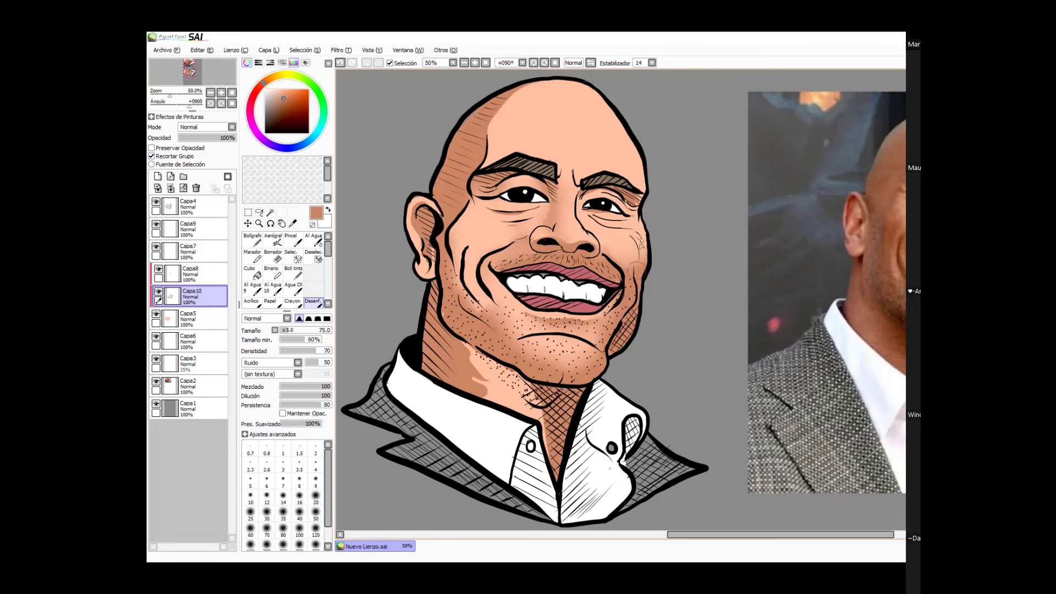
left_click_drag(485, 387, 470, 343)
left_click_drag(535, 395, 557, 469)
mouse_move(507, 107)
left_mouse_down()
mouse_move(490, 140)
mouse_move(509, 99)
left_mouse_up()
Set the Desenf blending brush to size 47 and soften the shading inside the ear.
left_click(294, 275)
left_click(314, 303)
left_click(286, 330)
left_click_drag(421, 242, 415, 210)
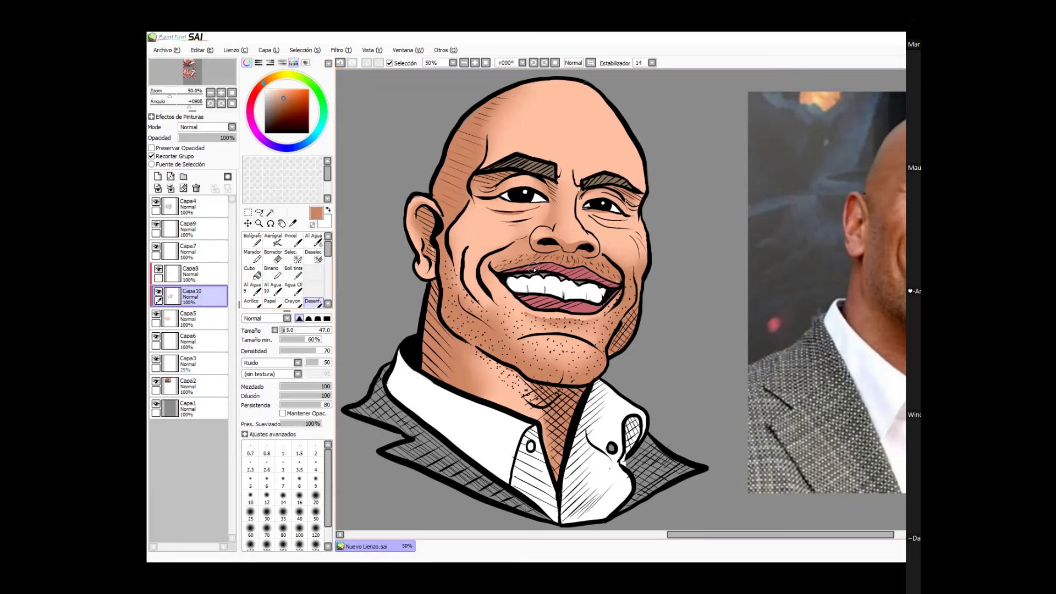
Shade the far cheek and the nose bridge tan with the ink pen and soften them with the blending brush at size 43.
left_click(295, 274)
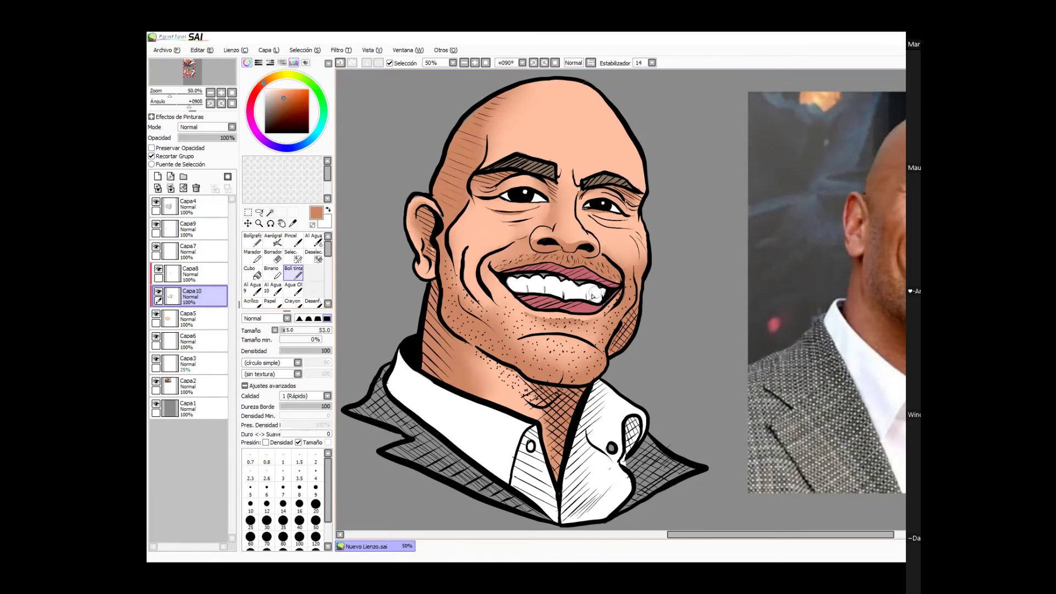
left_click_drag(611, 252, 665, 278)
key("ctrl+z")
mouse_move(612, 257)
left_mouse_down()
mouse_move(631, 266)
mouse_move(651, 253)
left_mouse_up()
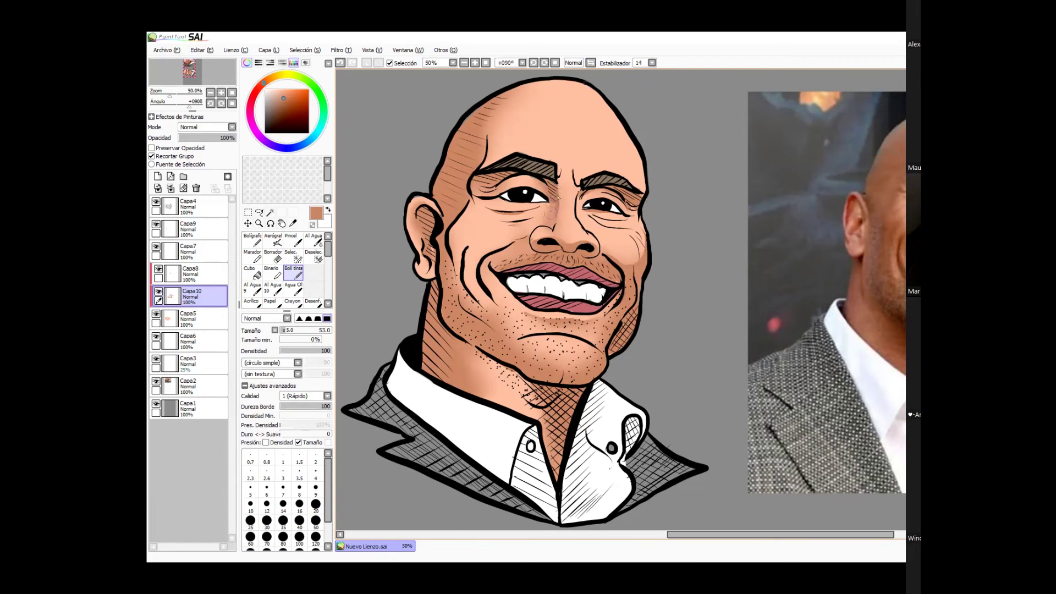
mouse_move(552, 212)
left_mouse_down()
mouse_move(532, 233)
mouse_move(507, 220)
mouse_move(542, 209)
left_mouse_up()
left_click(313, 302)
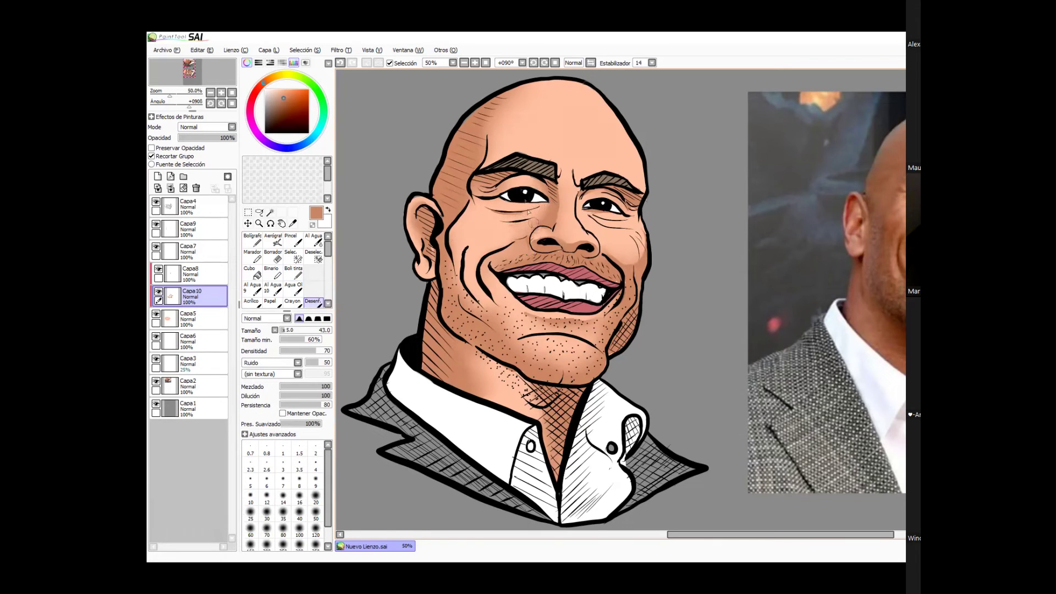
Paint darker reddish-brown shadows under the chin, on the neck, below the lower lip, under the nose and on the eyelid.
left_click(294, 273)
left_click(290, 105)
mouse_move(533, 384)
left_mouse_down()
mouse_move(571, 392)
mouse_move(553, 415)
left_mouse_up()
mouse_move(554, 415)
left_mouse_down()
mouse_move(513, 371)
mouse_move(534, 392)
left_mouse_up()
mouse_move(569, 397)
left_mouse_down()
mouse_move(561, 422)
mouse_move(572, 451)
left_mouse_up()
mouse_move(567, 322)
left_mouse_down()
mouse_move(544, 330)
mouse_move(591, 324)
mouse_move(544, 322)
left_mouse_up()
left_click_drag(575, 247, 560, 249)
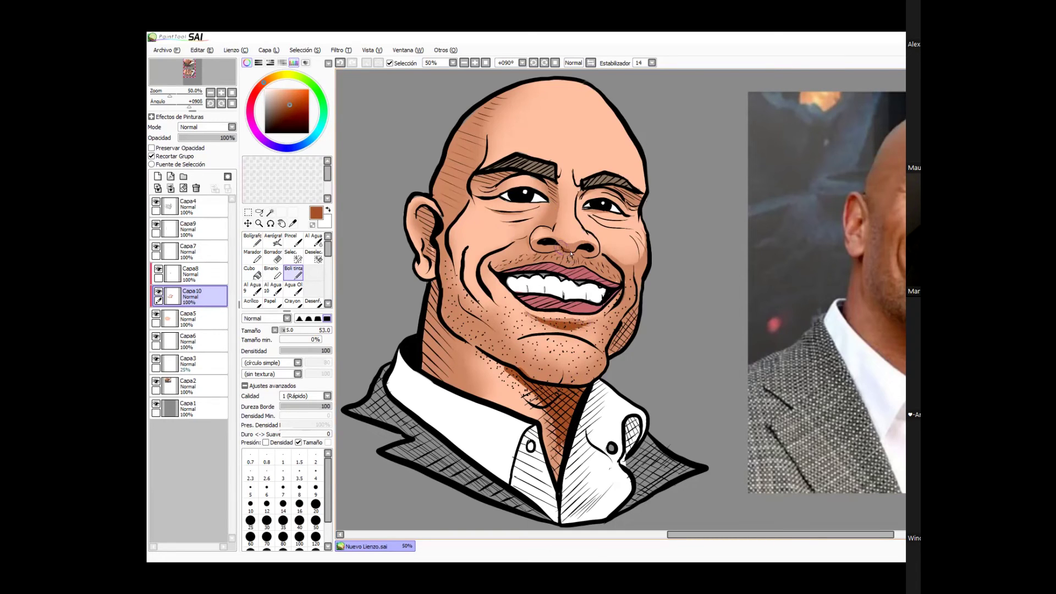
mouse_move(518, 175)
left_mouse_down()
mouse_move(494, 185)
mouse_move(509, 188)
left_mouse_up()
Create a new layer above eyebrow layer Capa9 and paint reddish-brown shadows in the ear and around the far eye.
left_click(198, 229)
left_click(158, 176)
left_click_drag(517, 275, 547, 276)
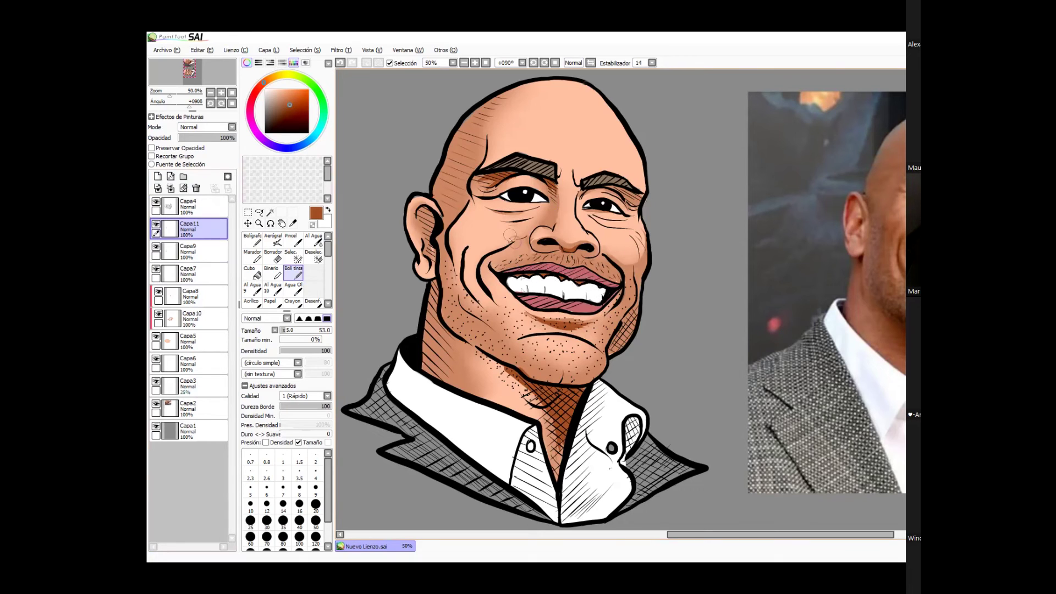
left_click_drag(422, 217, 430, 250)
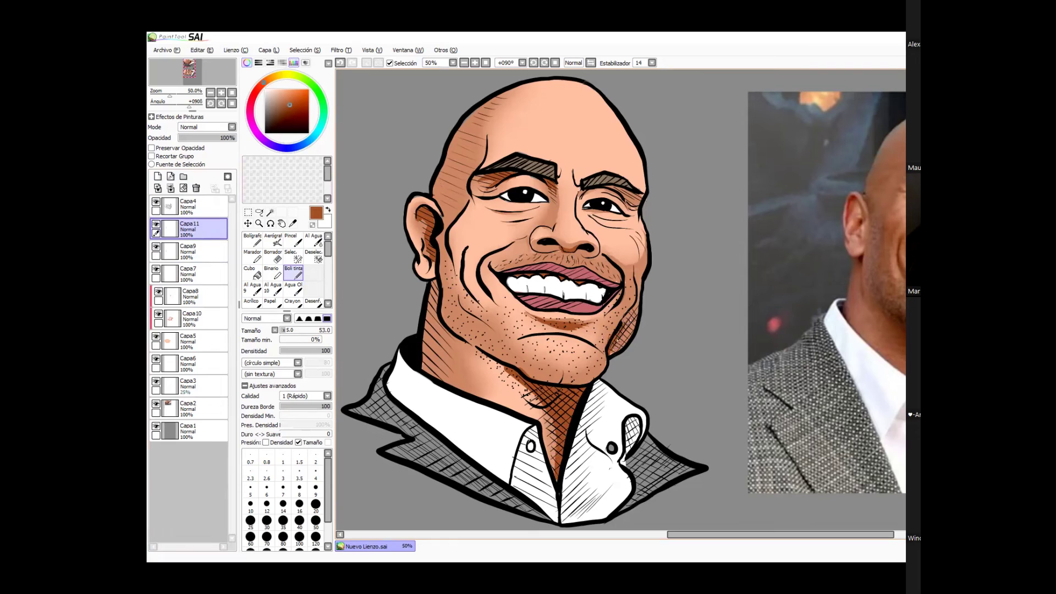
mouse_move(603, 190)
left_mouse_down()
mouse_move(618, 195)
mouse_move(591, 219)
mouse_move(608, 224)
mouse_move(594, 215)
left_mouse_up()
Pick the clipped skin shading layer Capa10 from the cheek and soften the shading with the blending brush at size 52.
left_click(313, 303)
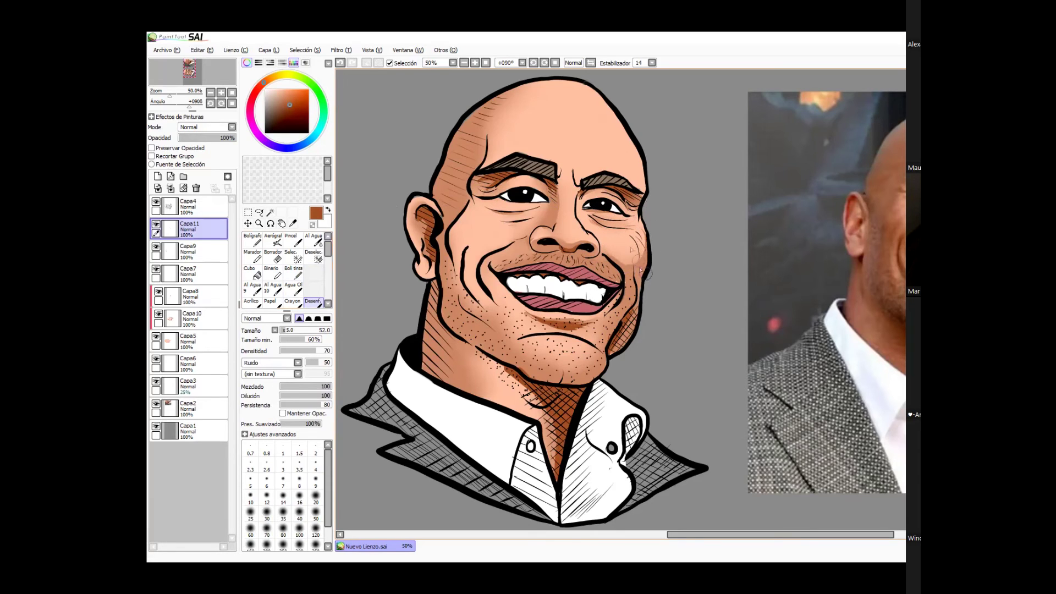
left_click(190, 250)
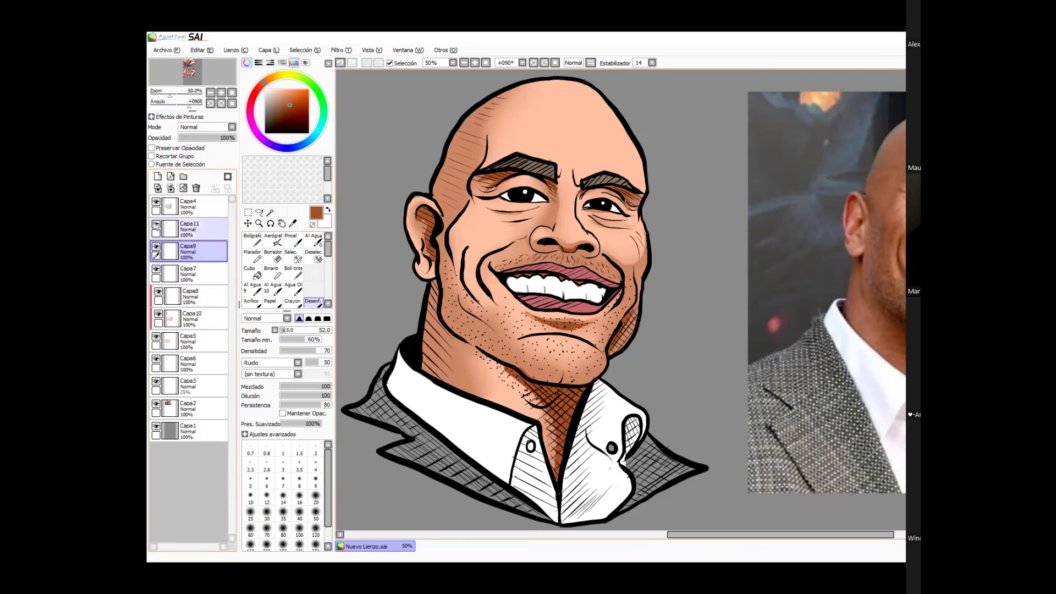
left_click(200, 230)
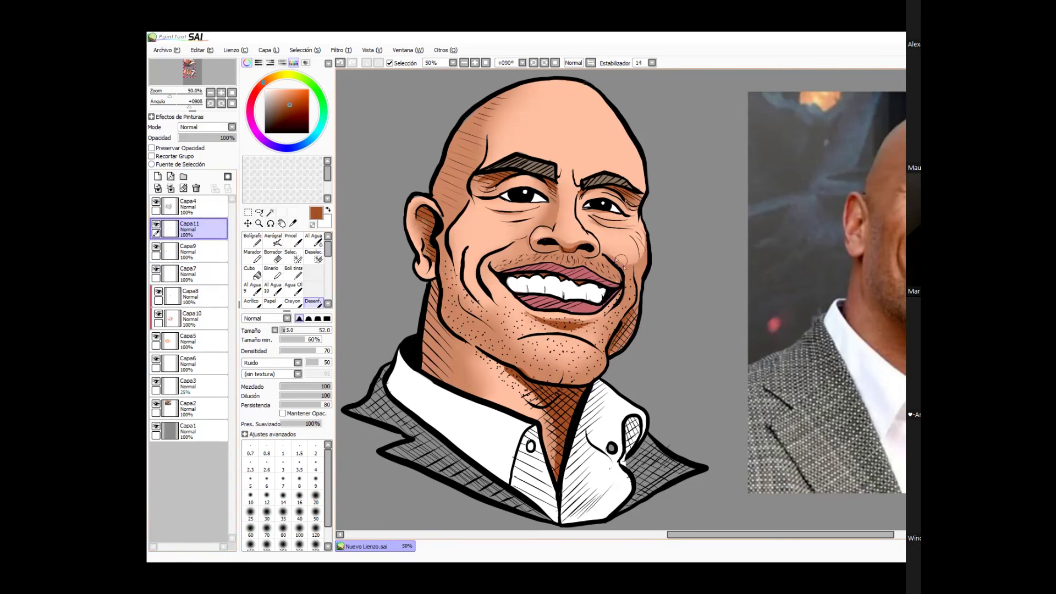
left_click(158, 249)
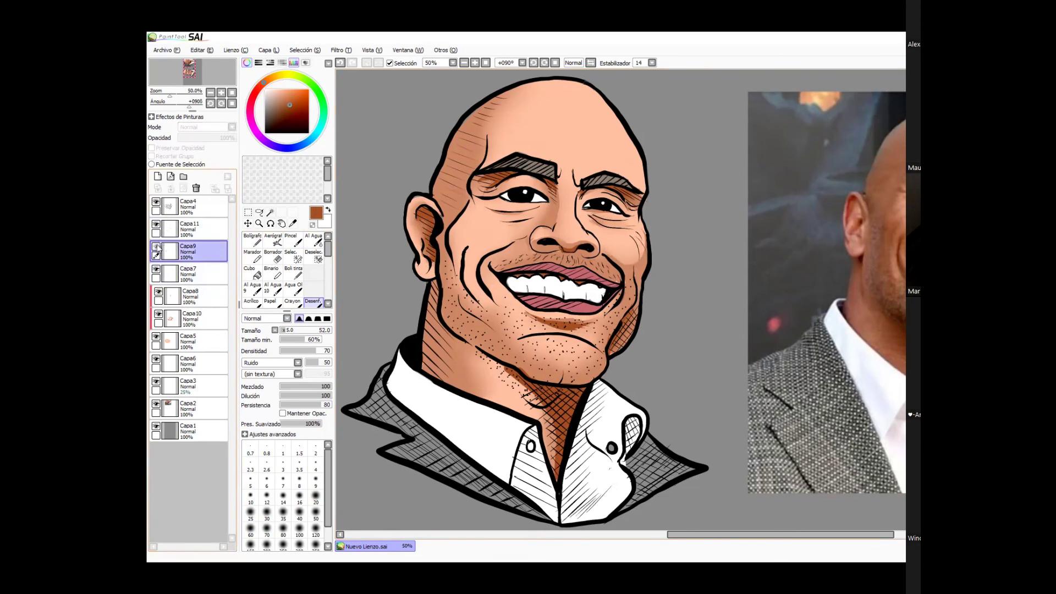
left_click(641, 256, "ctrl+shift")
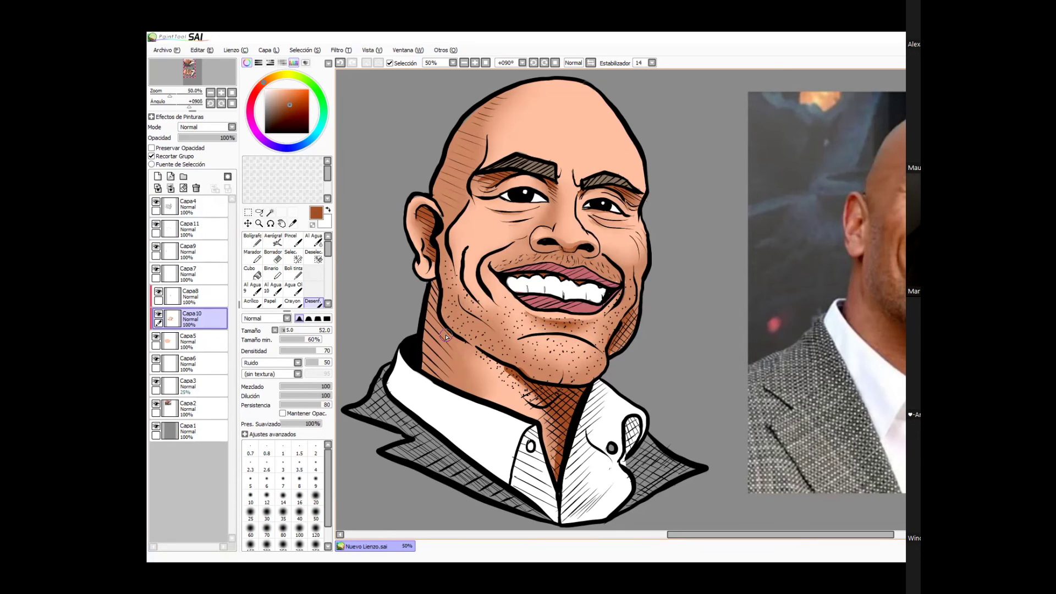
Add a layer clipped to shirt layer Capa7 and paint the hatched shirt strip beside the neck opening light grey.
left_click(293, 271)
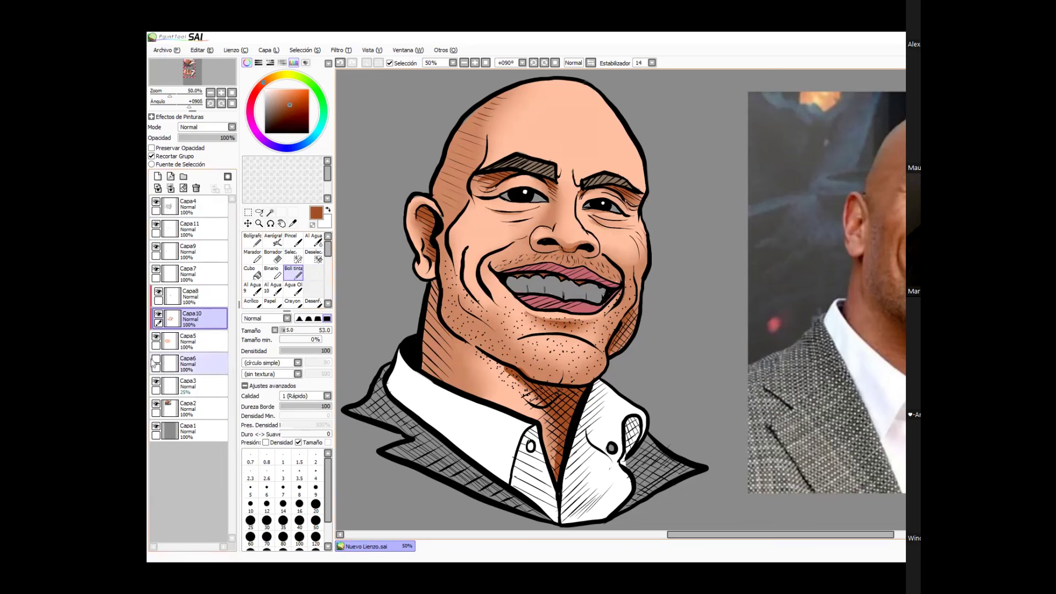
left_click(163, 275)
left_click(158, 176)
left_click(267, 88)
left_click(265, 95)
key("ctrl+z")
mouse_move(527, 476)
left_mouse_down()
mouse_move(523, 456)
mouse_move(536, 440)
mouse_move(544, 498)
mouse_move(568, 507)
mouse_move(569, 487)
mouse_move(570, 514)
left_mouse_up()
left_click(265, 102)
left_click(274, 256)
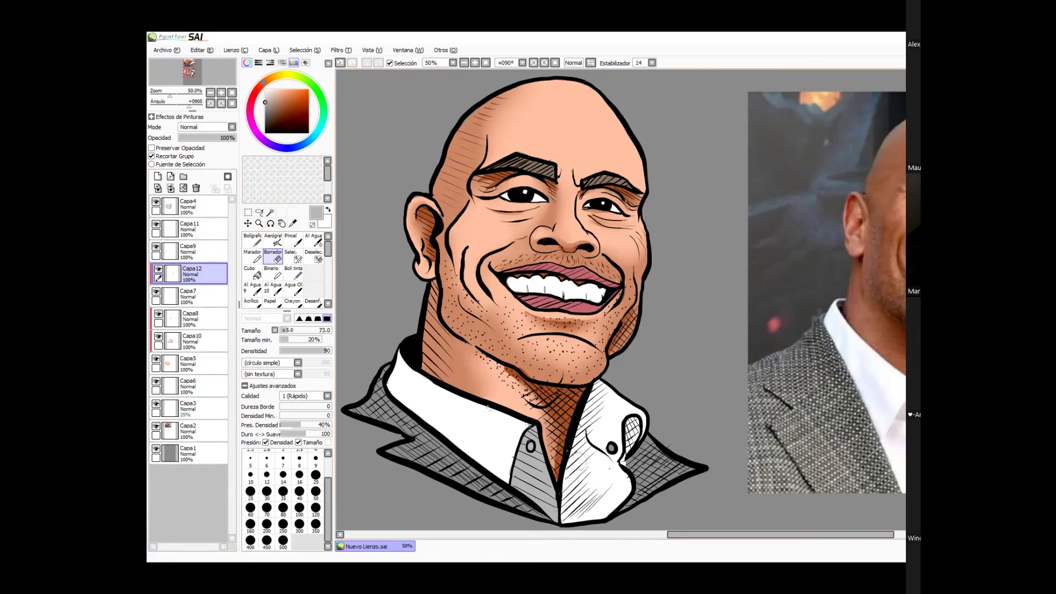
Shade the upper part of the far shirt collar light grey and tidy the shadow's edge with the eraser.
left_click(293, 273)
mouse_move(610, 392)
left_mouse_down()
mouse_move(588, 417)
mouse_move(588, 394)
mouse_move(595, 431)
mouse_move(610, 415)
mouse_move(600, 437)
mouse_move(615, 414)
mouse_move(608, 402)
mouse_move(619, 459)
left_mouse_up()
key("e")
left_click(293, 273)
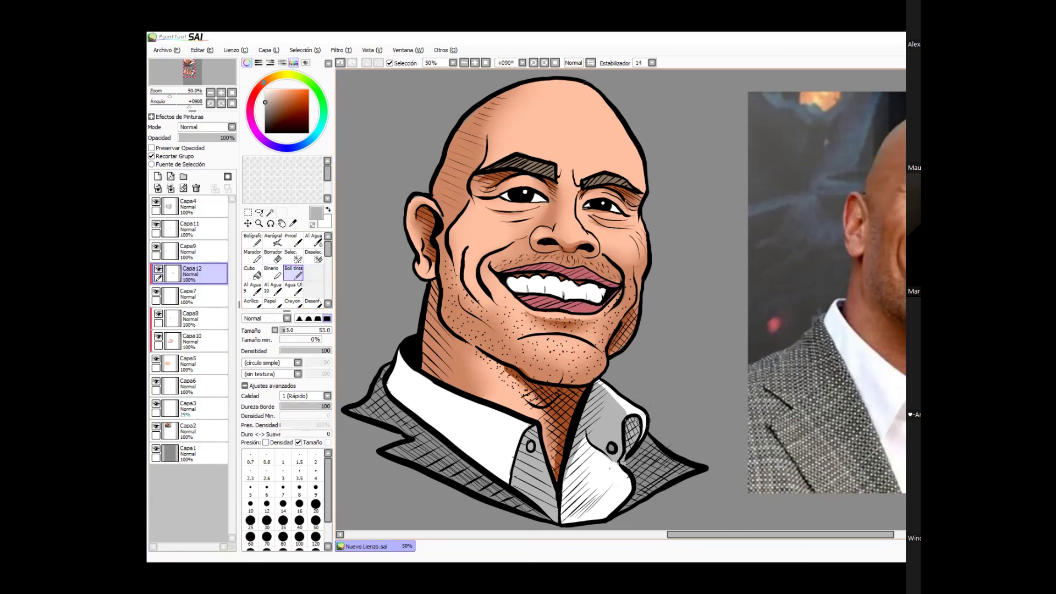
Create a new layer above Capa11 and fill both jacket lapels with dark grey, cleaning up the edges.
left_click(192, 229)
left_click(158, 176)
left_click(264, 116)
left_click(265, 120)
mouse_move(355, 408)
left_mouse_down()
mouse_move(384, 374)
mouse_move(427, 455)
mouse_move(387, 451)
mouse_move(500, 497)
mouse_move(465, 473)
mouse_move(536, 514)
left_mouse_up()
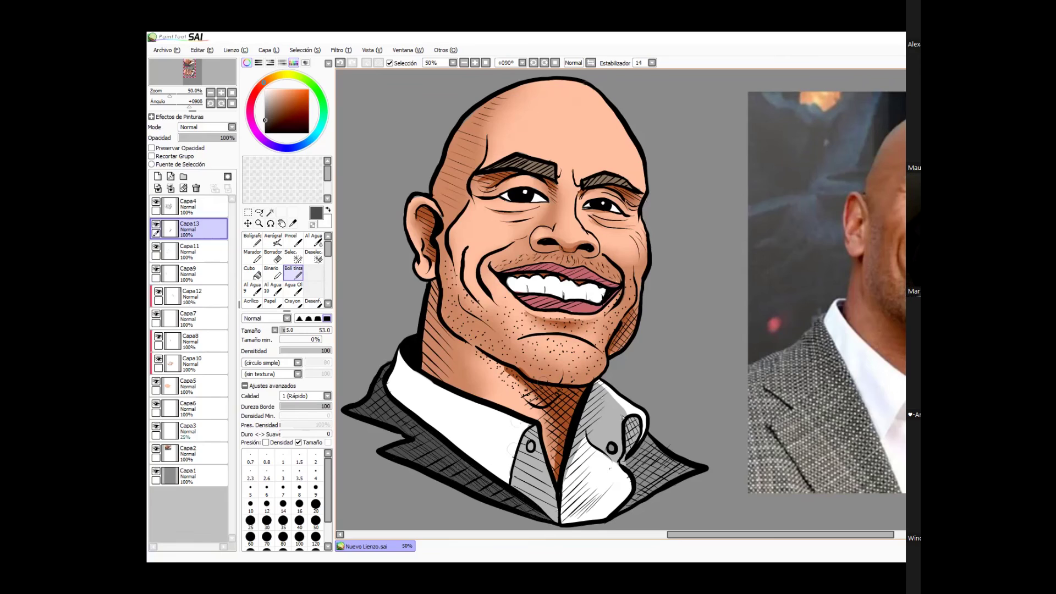
mouse_move(655, 486)
left_mouse_down()
mouse_move(621, 514)
mouse_move(626, 505)
left_mouse_up()
mouse_move(658, 445)
left_mouse_down()
mouse_move(624, 480)
mouse_move(638, 495)
mouse_move(677, 464)
mouse_move(686, 471)
mouse_move(703, 460)
left_mouse_up()
key("e")
left_click(289, 275)
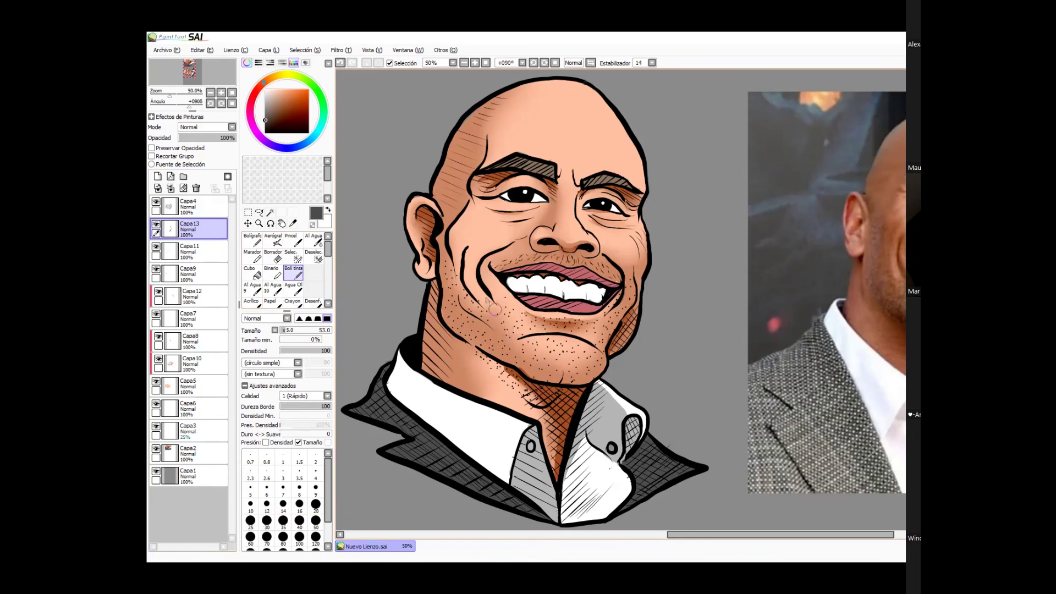
Select the line art layer Capa4, try white highlight marks on the eye, and undo them.
left_click(177, 207)
left_click(156, 203)
left_click(156, 202)
key("x")
key("ctrl+z")
left_click(518, 203)
key("ctrl+z")
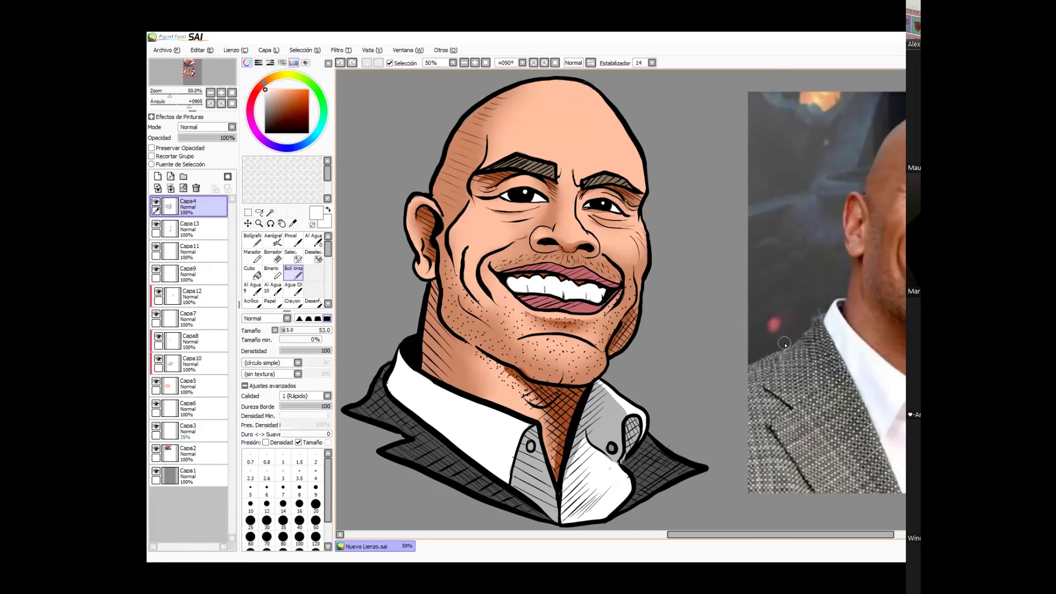
Try black ink marks at the mouth corners and on the pupil of the line art layer, and undo each one.
right_click(504, 279)
left_click_drag(509, 279, 524, 298)
key("ctrl+z")
left_click_drag(605, 293, 597, 307)
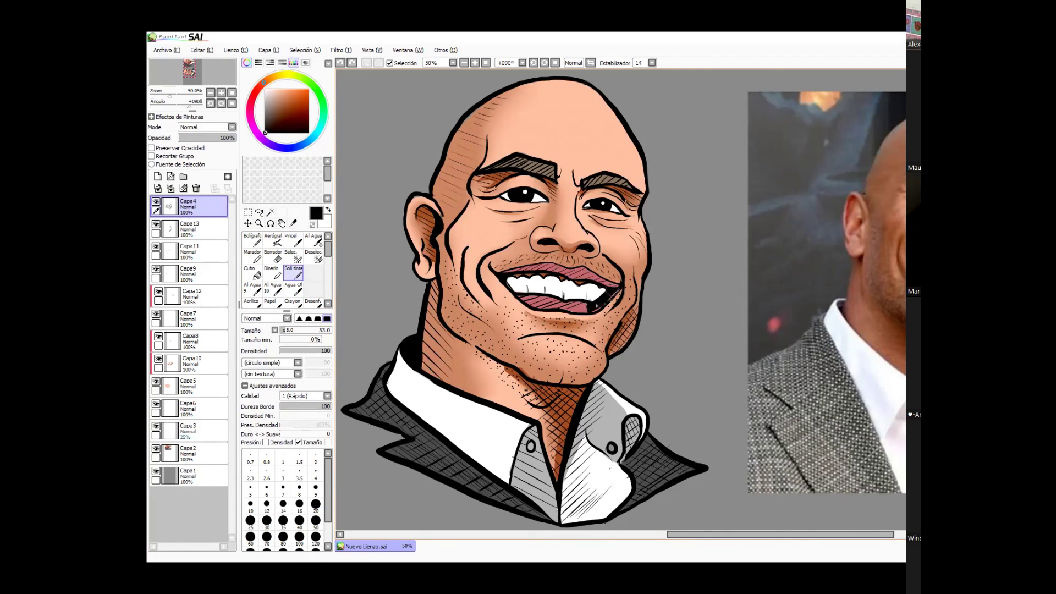
key("ctrl+z")
left_click(526, 192)
key("ctrl+z")
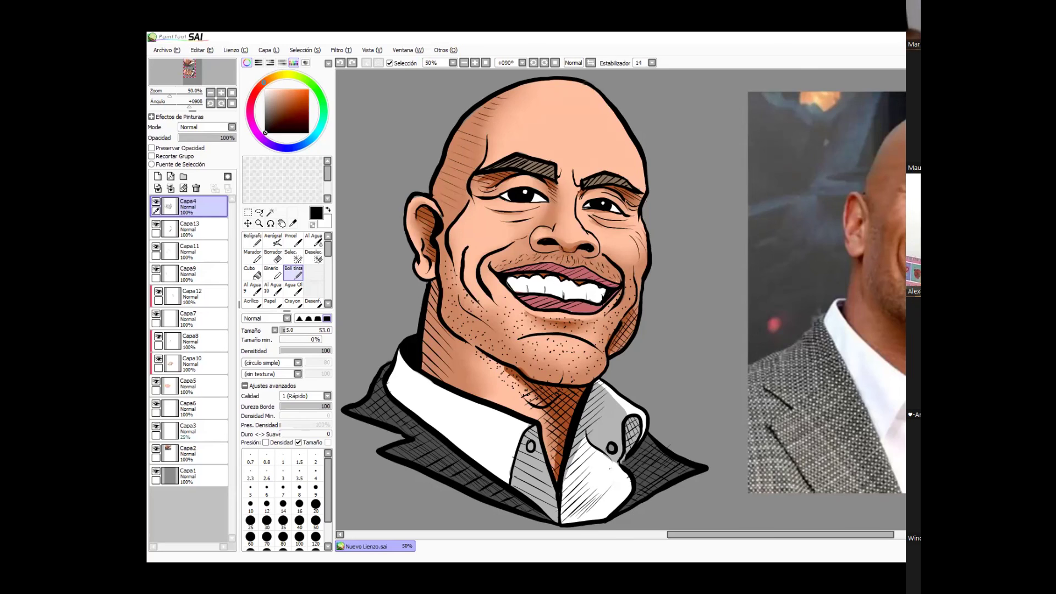
Try strokes across the cheek, mouth and jaw on the line art layer, and undo them.
left_click_drag(442, 279, 476, 306)
key("ctrl+z")
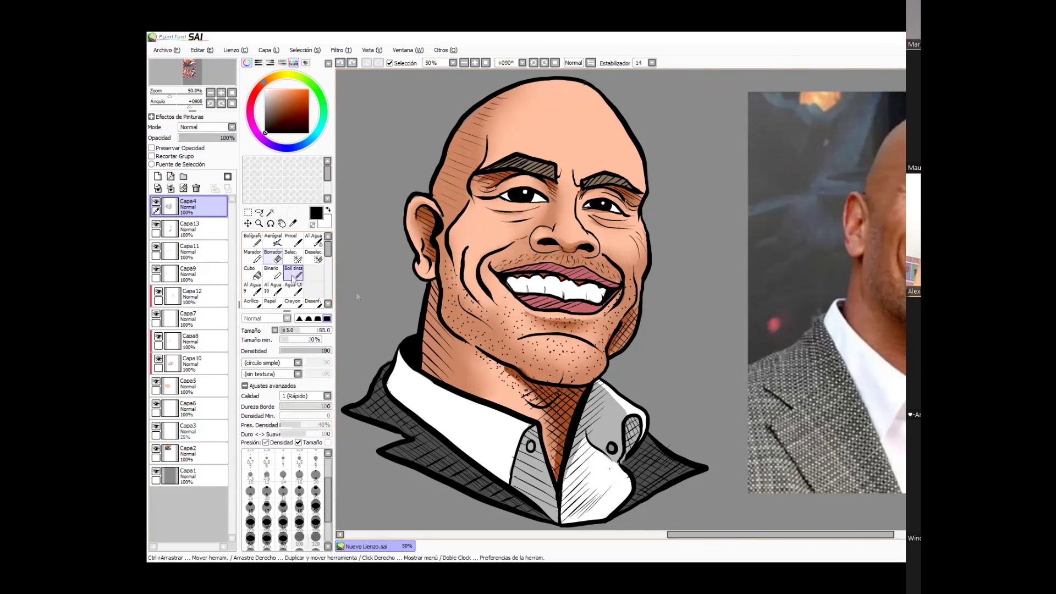
left_click_drag(516, 300, 607, 313)
mouse_move(518, 339)
left_mouse_down()
mouse_move(605, 353)
mouse_move(607, 367)
mouse_move(435, 304)
left_mouse_up()
key("ctrl+z")
key("ctrl+z")
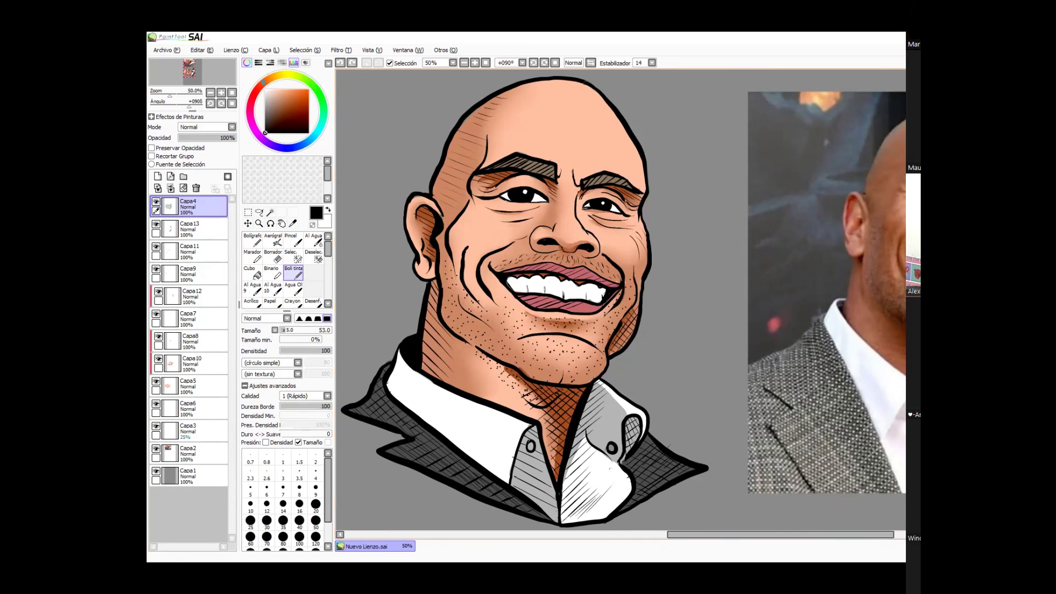